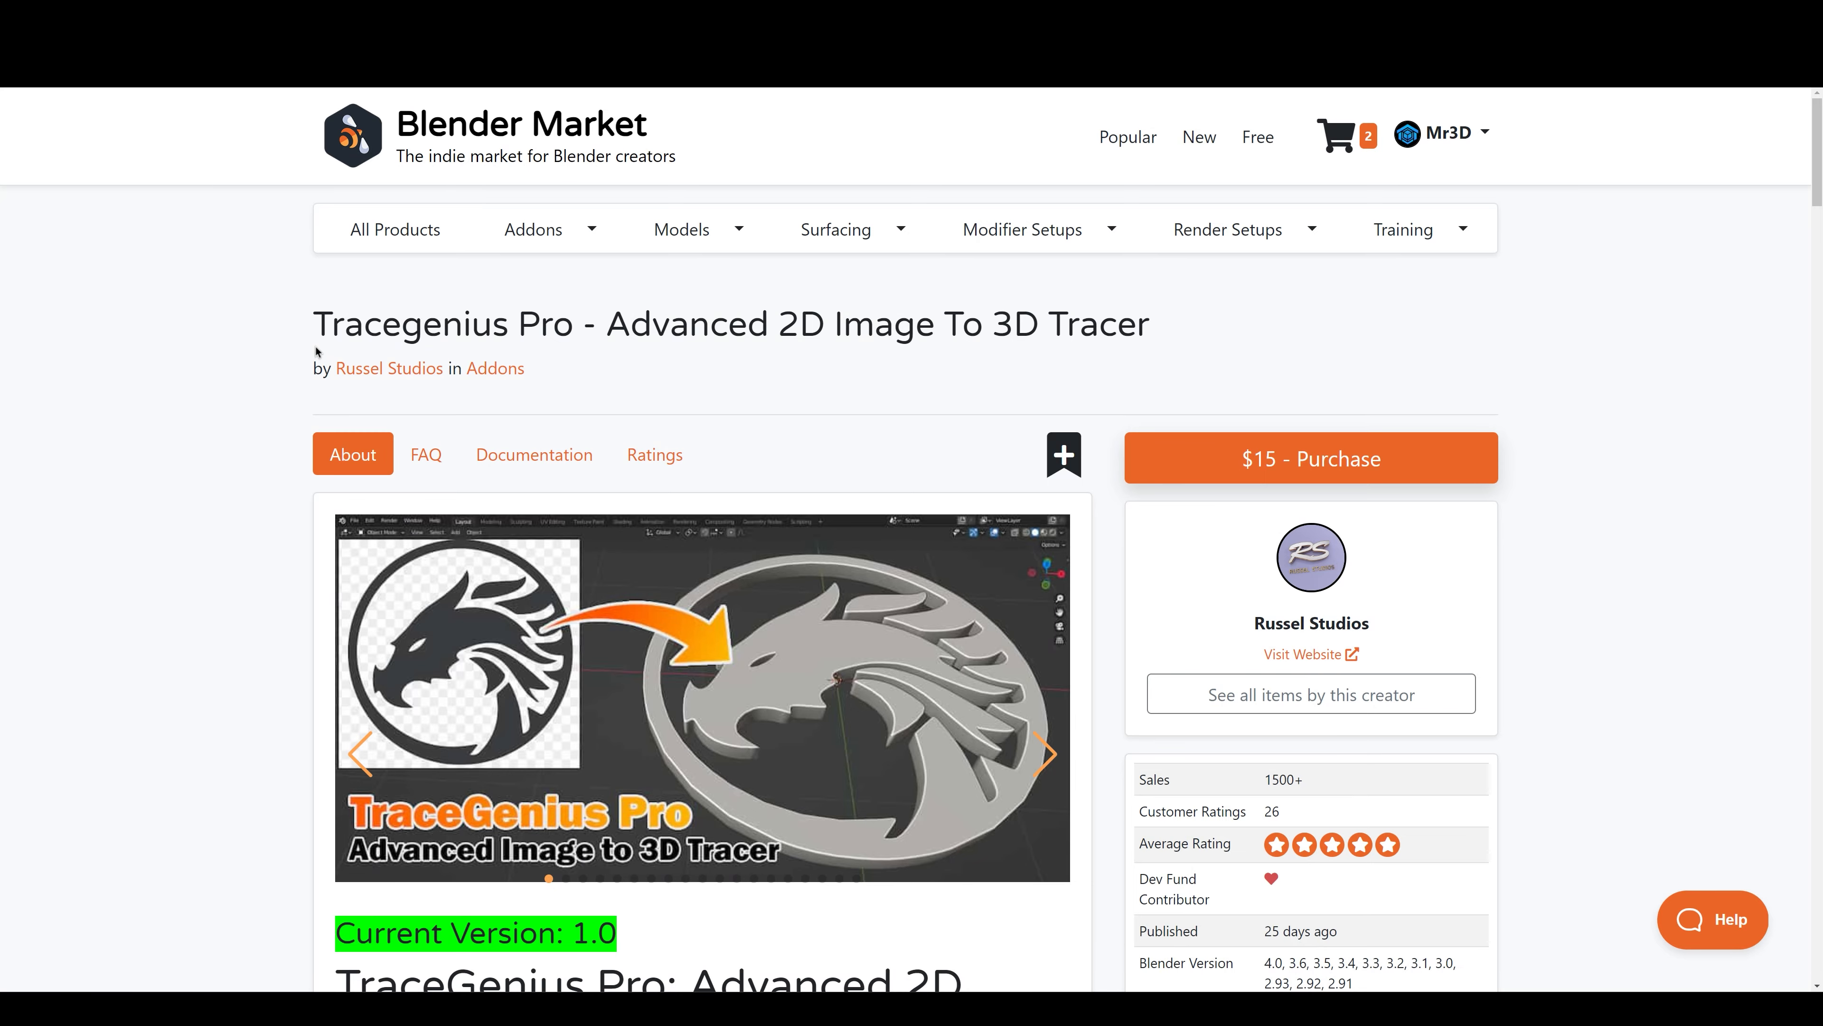
# Look through the Tracegenius Pro product page, including its preview images and feature description.
pyautogui.moveTo(319, 352); pyautogui.dragTo(819, 374)
pyautogui.scroll(-4, 1050, 617)
pyautogui.scroll(-2, 1047, 583)
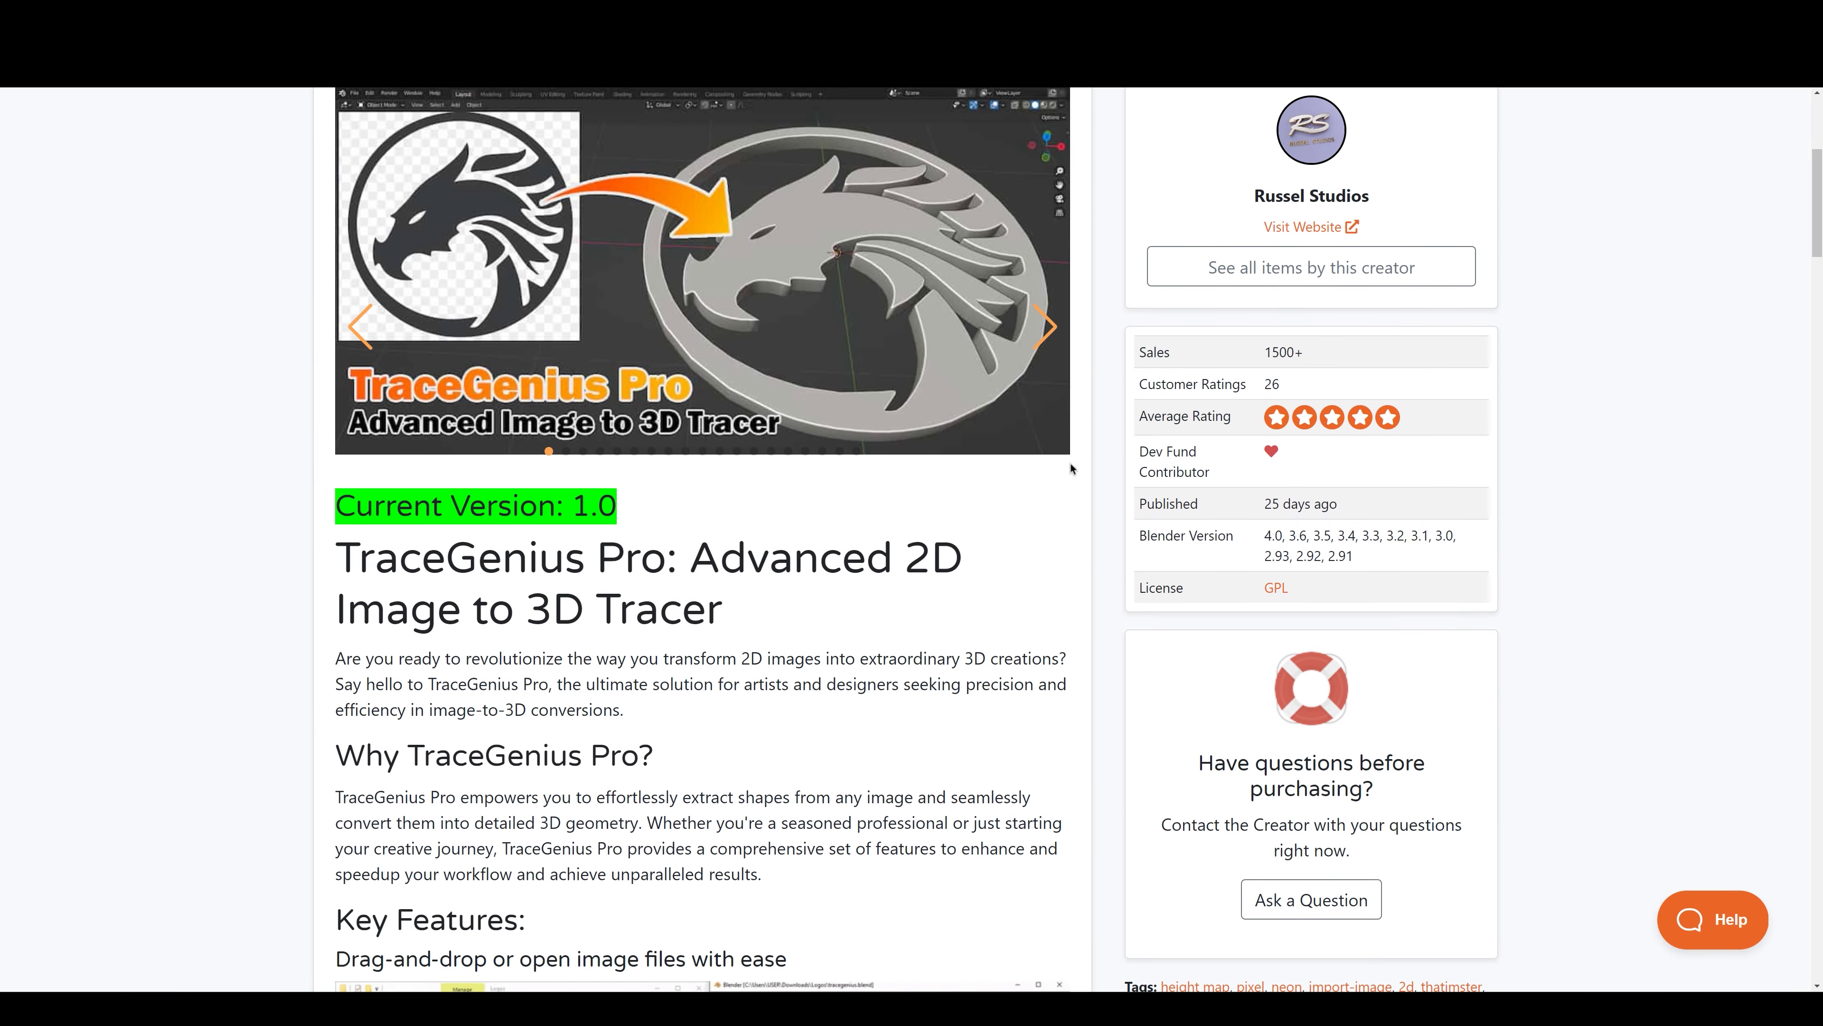
pyautogui.click(1039, 359)
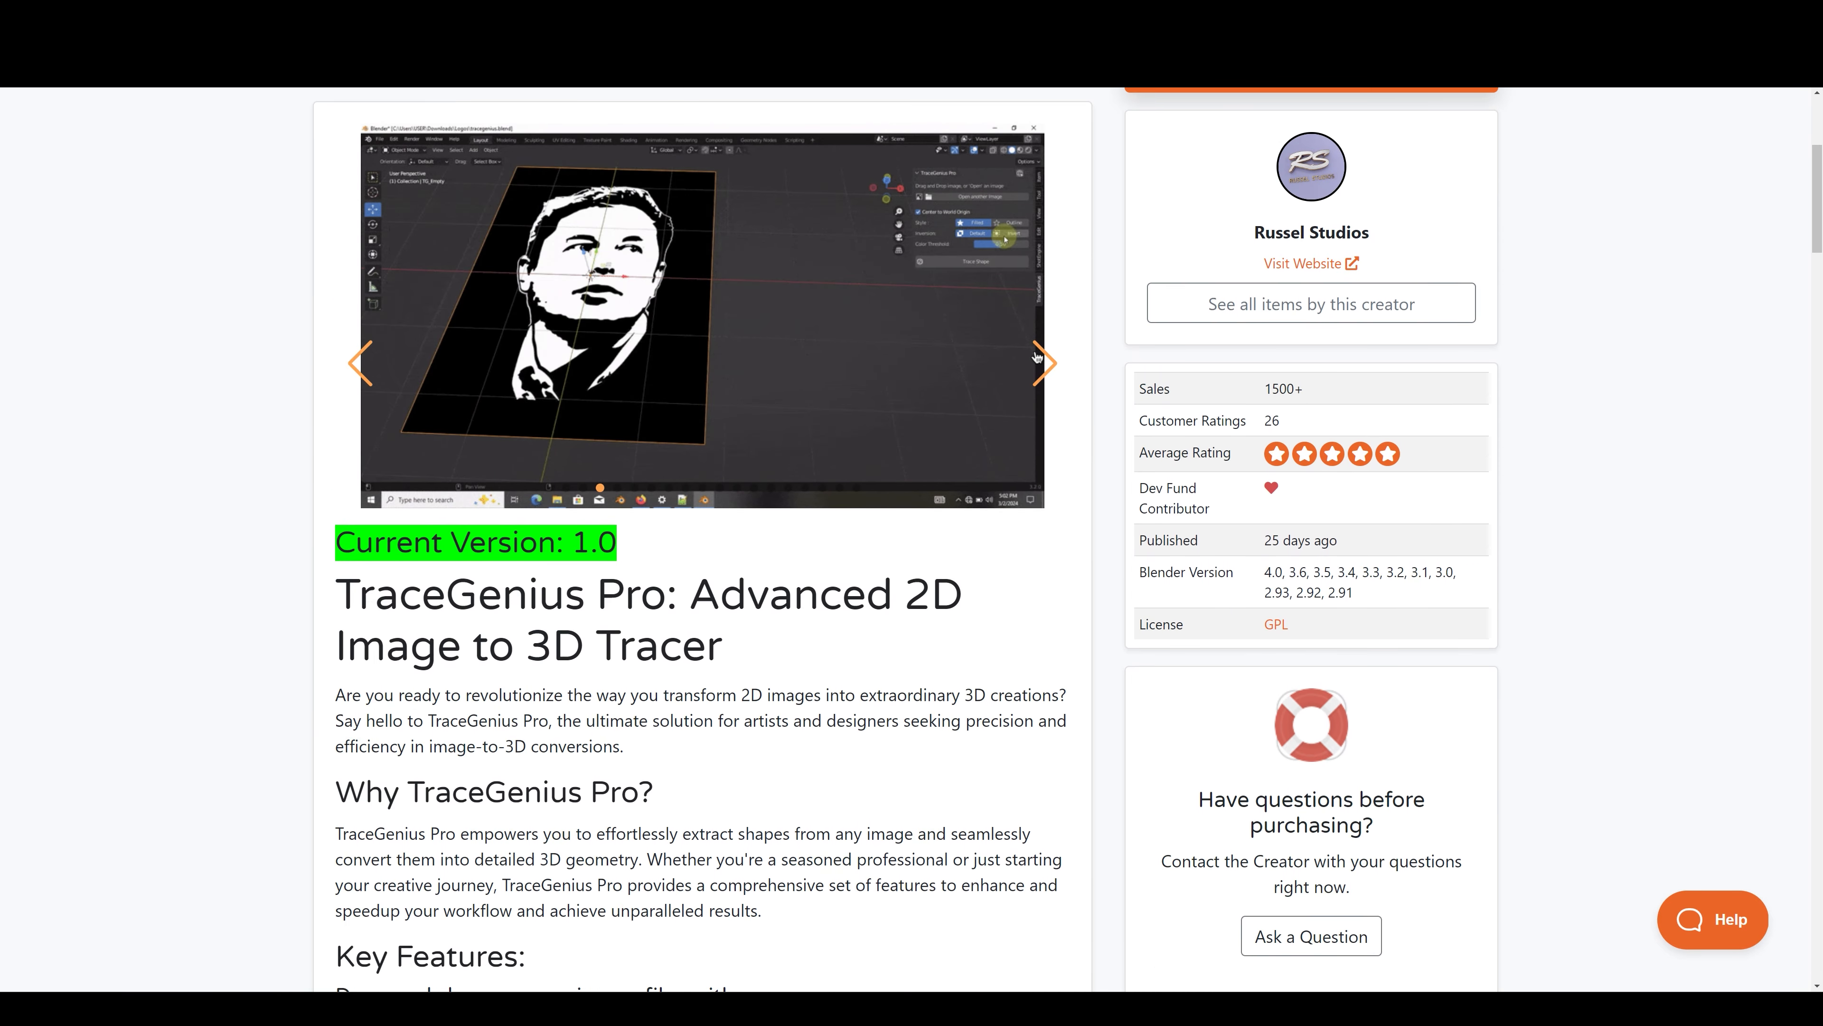
pyautogui.scroll(-5, 1041, 361)
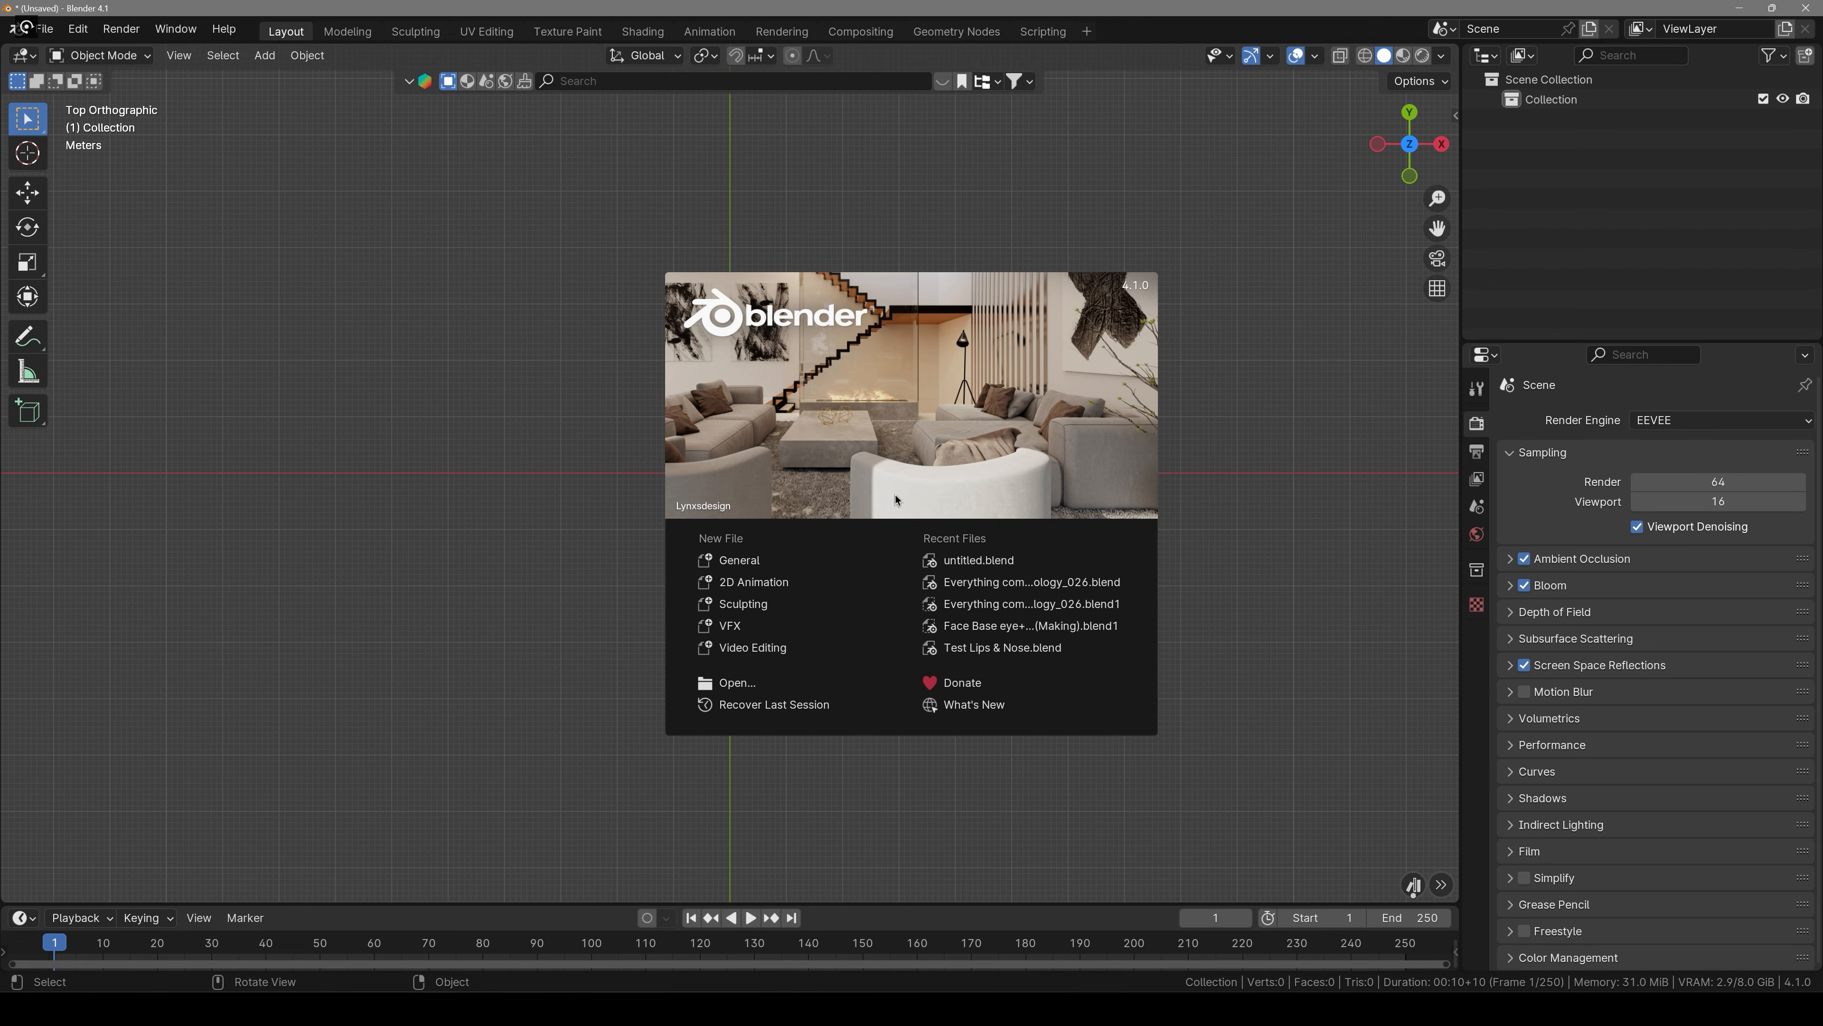
# Install the TraceGenius Pro add-on in Blender from tracegeniuspro.zip in the TraceGenius Pro V1.0 folder.
pyautogui.click(896, 499)
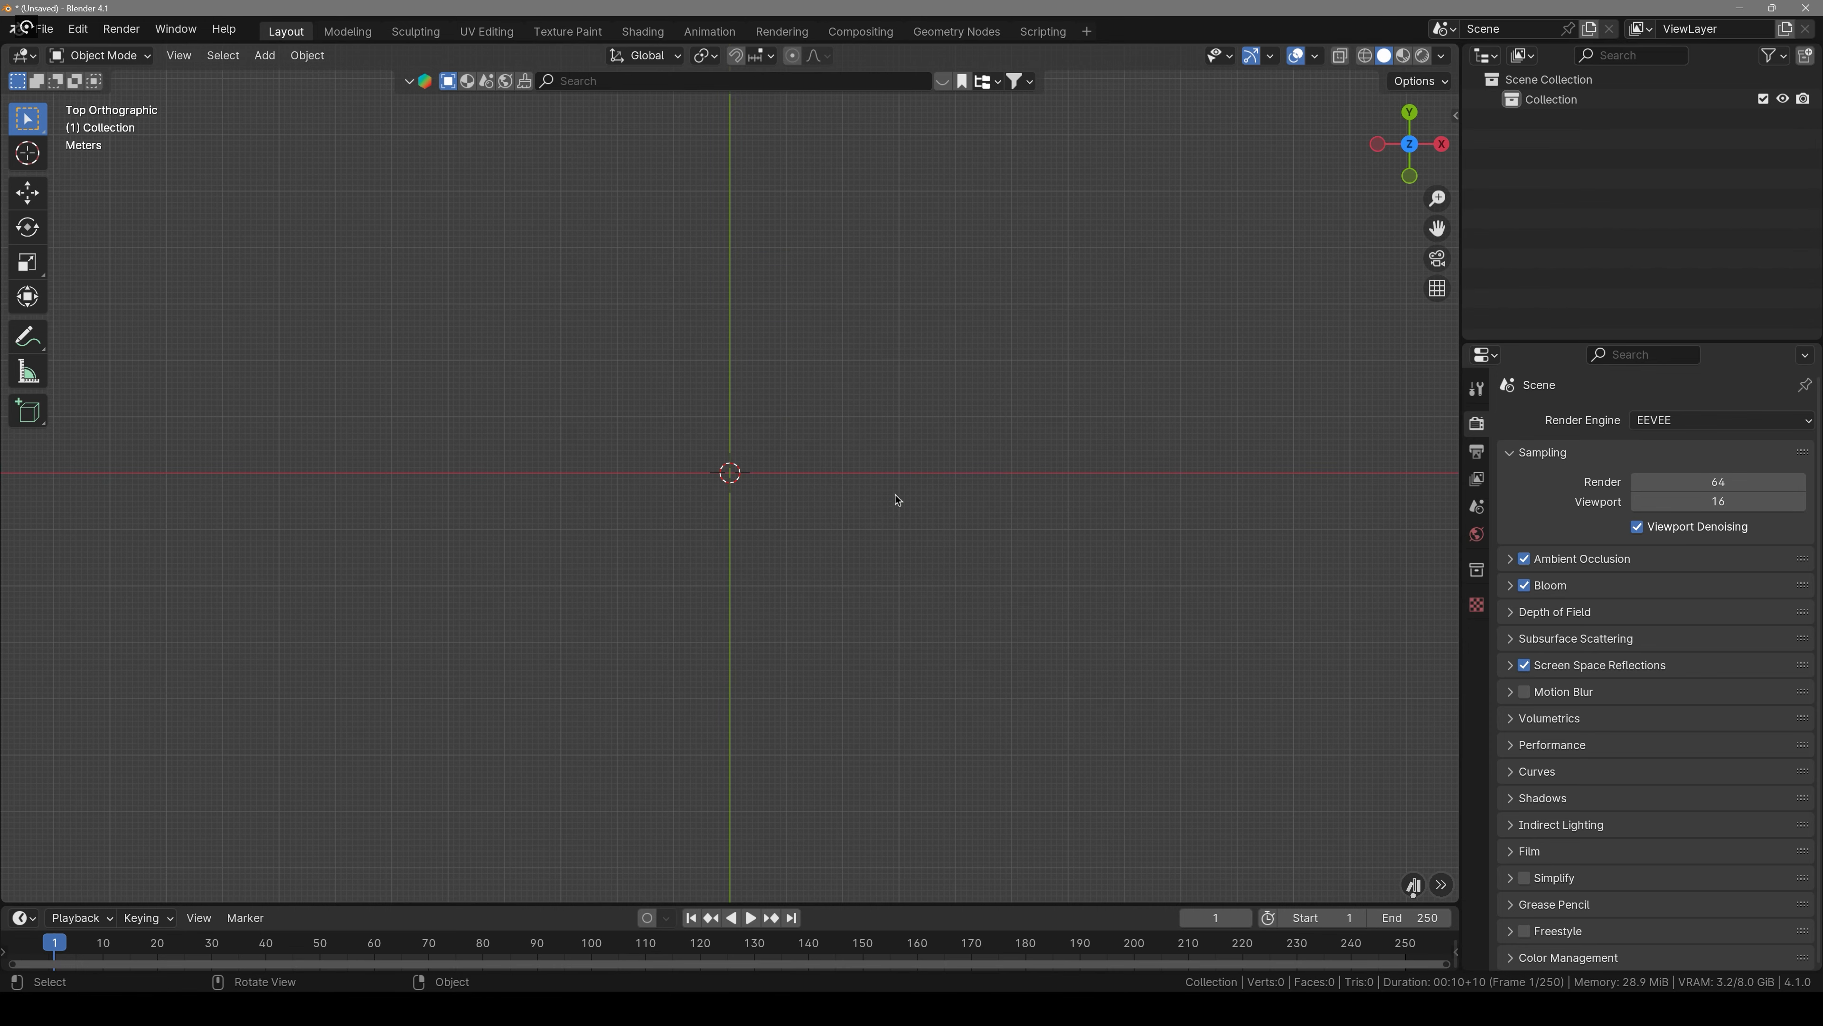
pyautogui.click(79, 32)
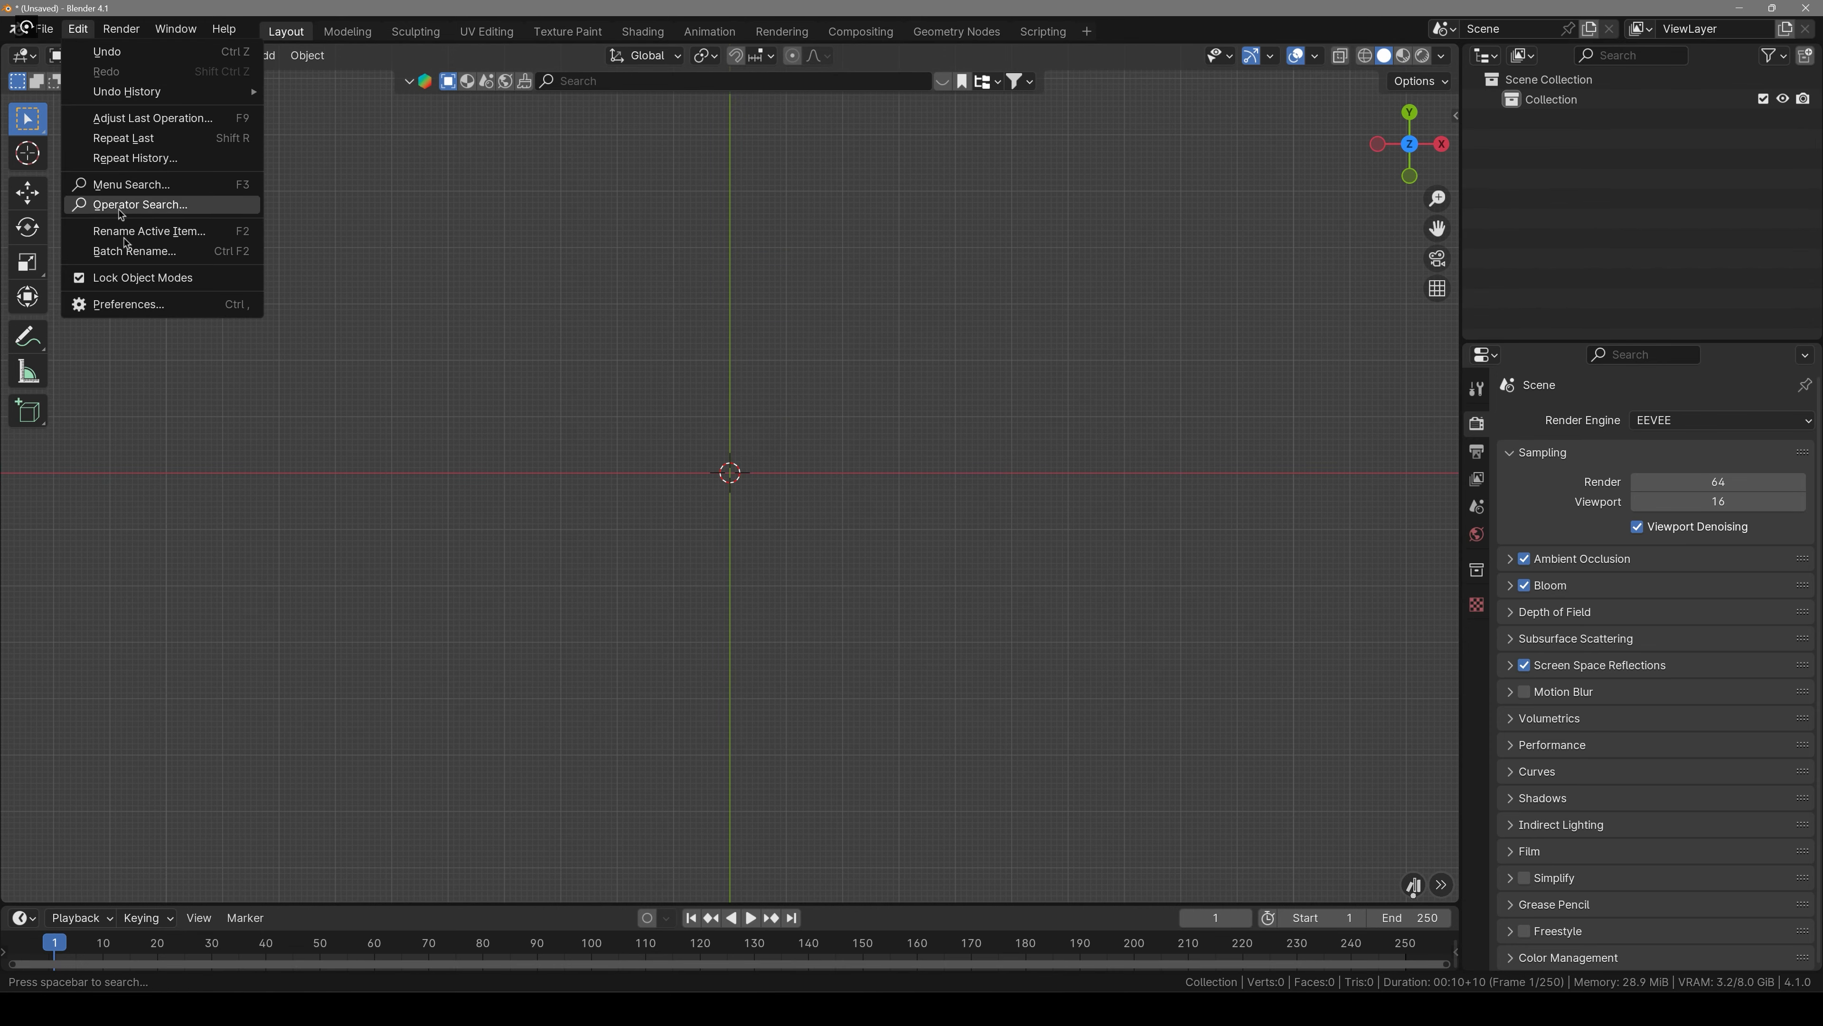
pyautogui.click(129, 310)
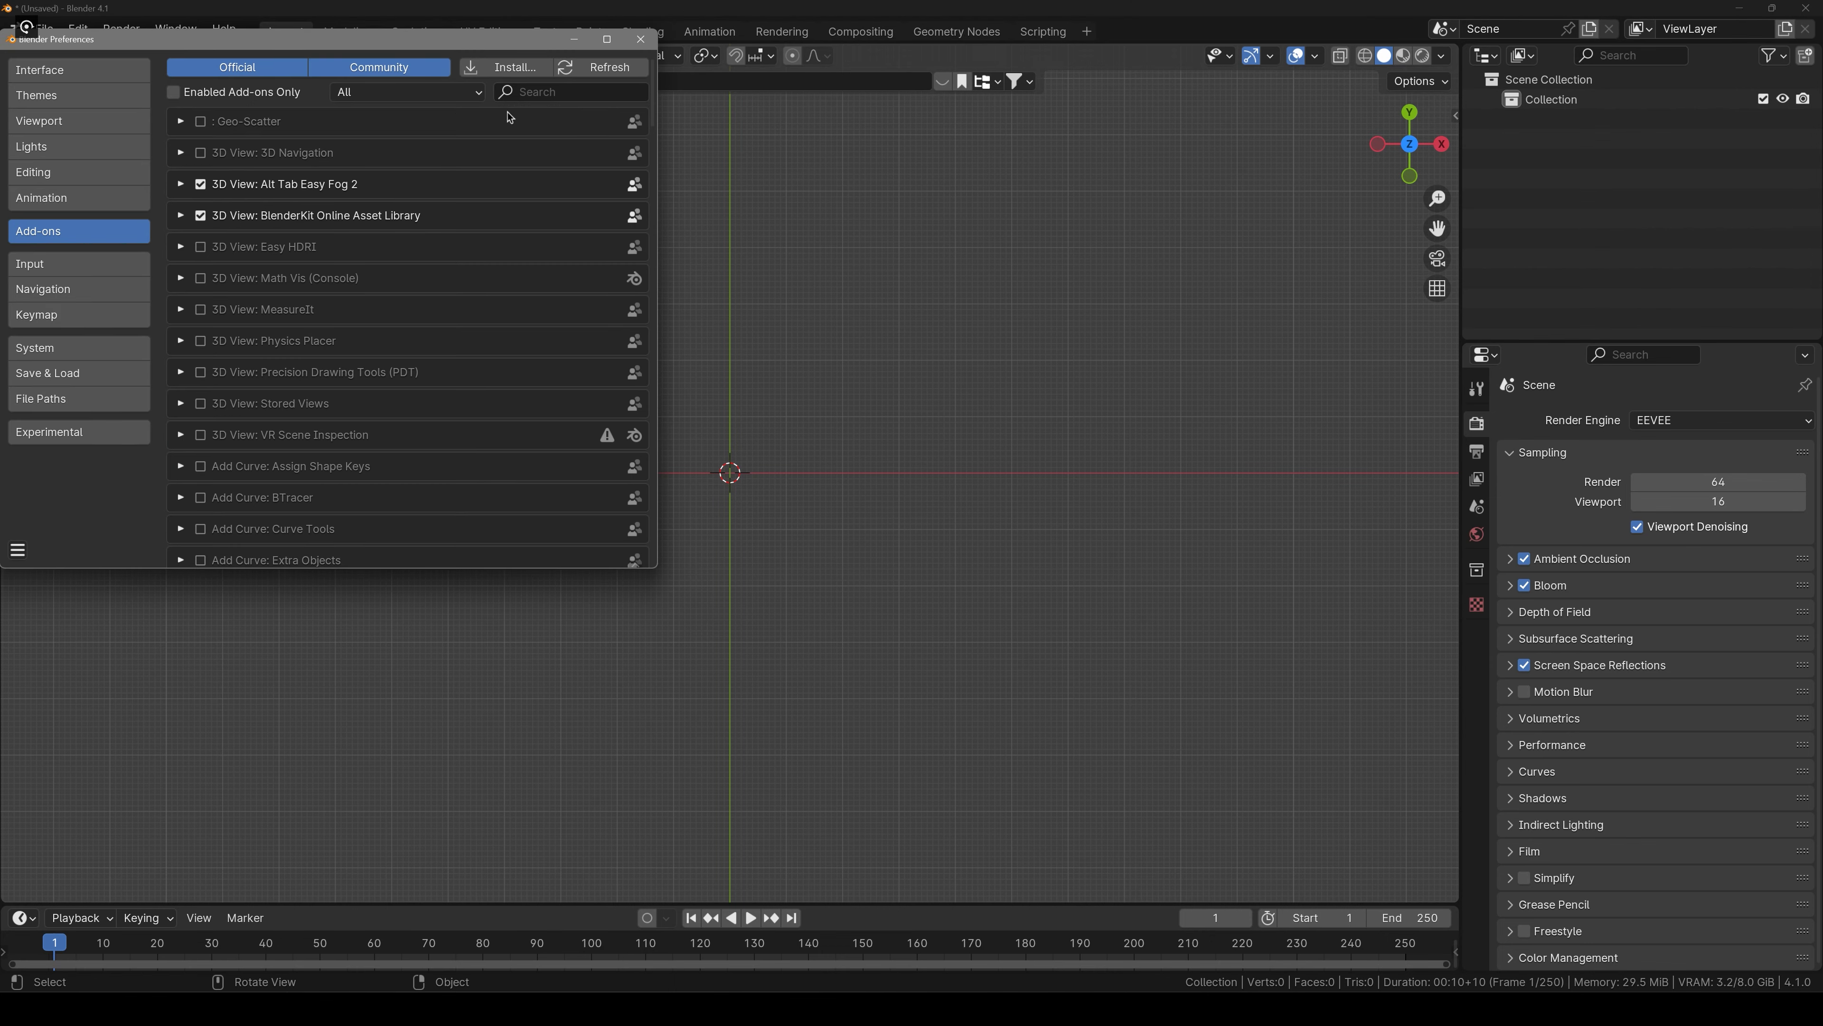
pyautogui.click(506, 67)
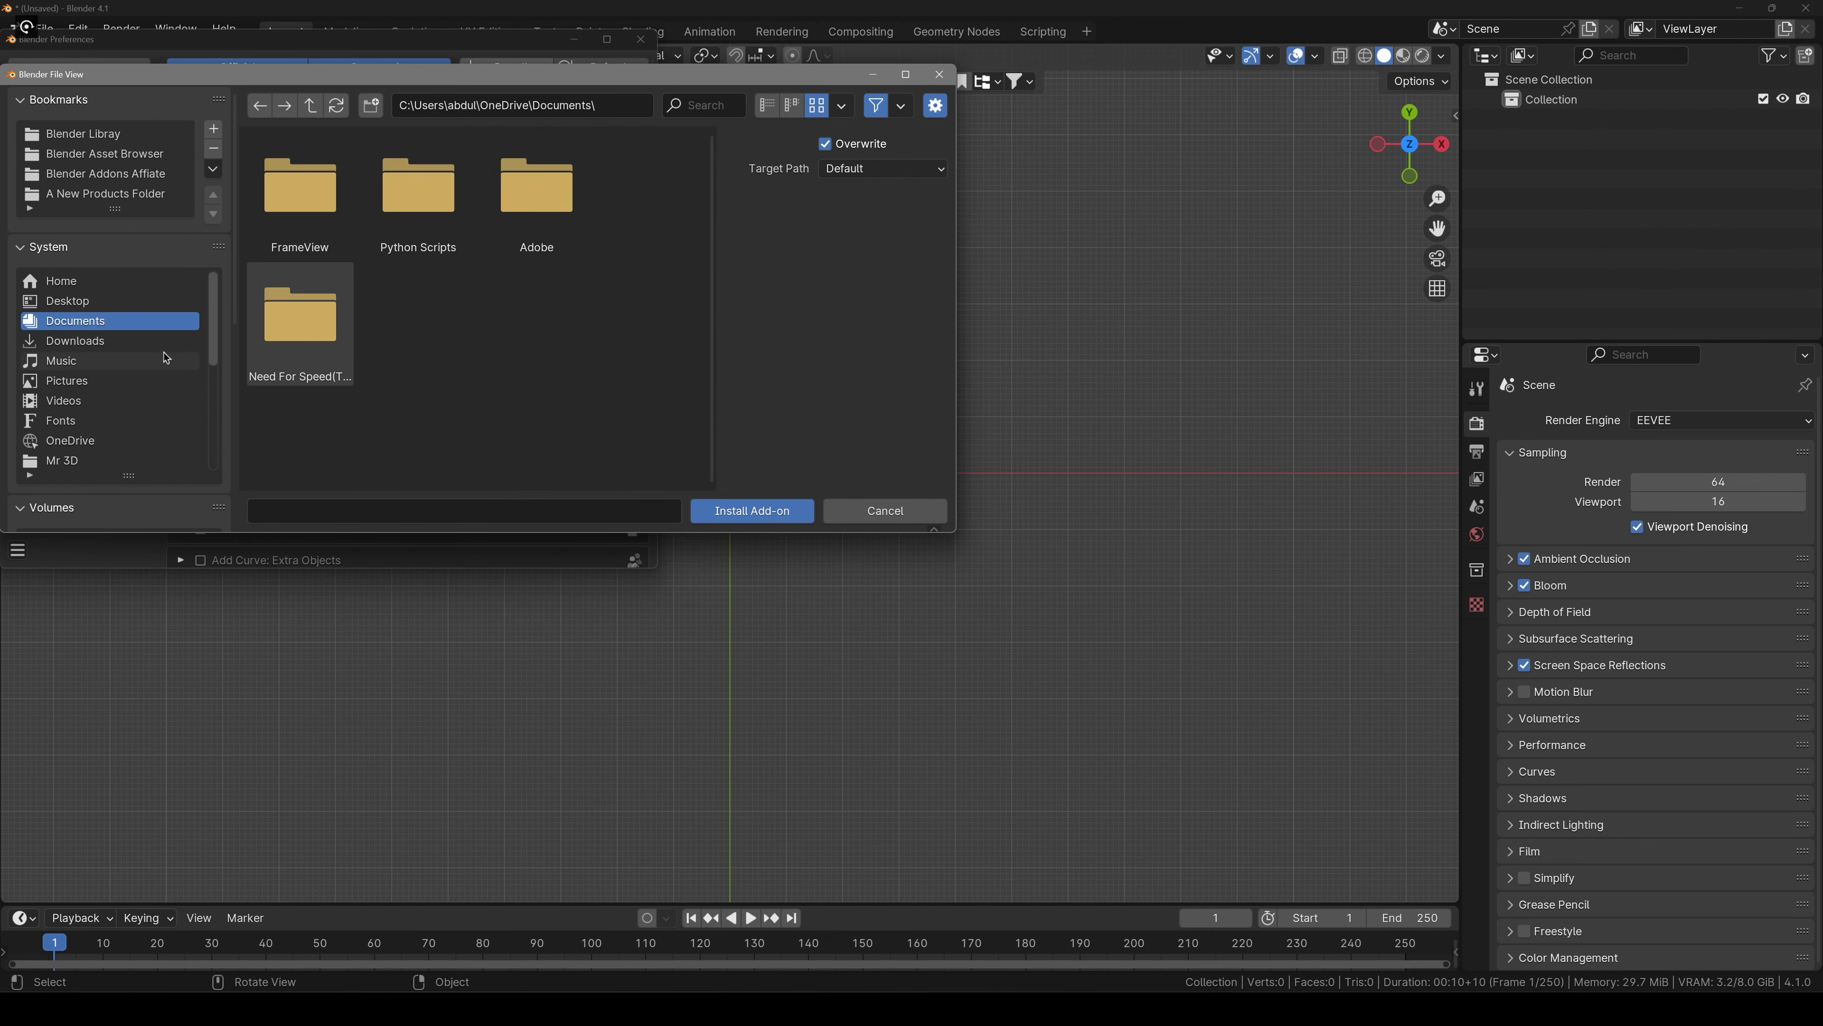
pyautogui.scroll(-12, 165, 357)
pyautogui.click(65, 380)
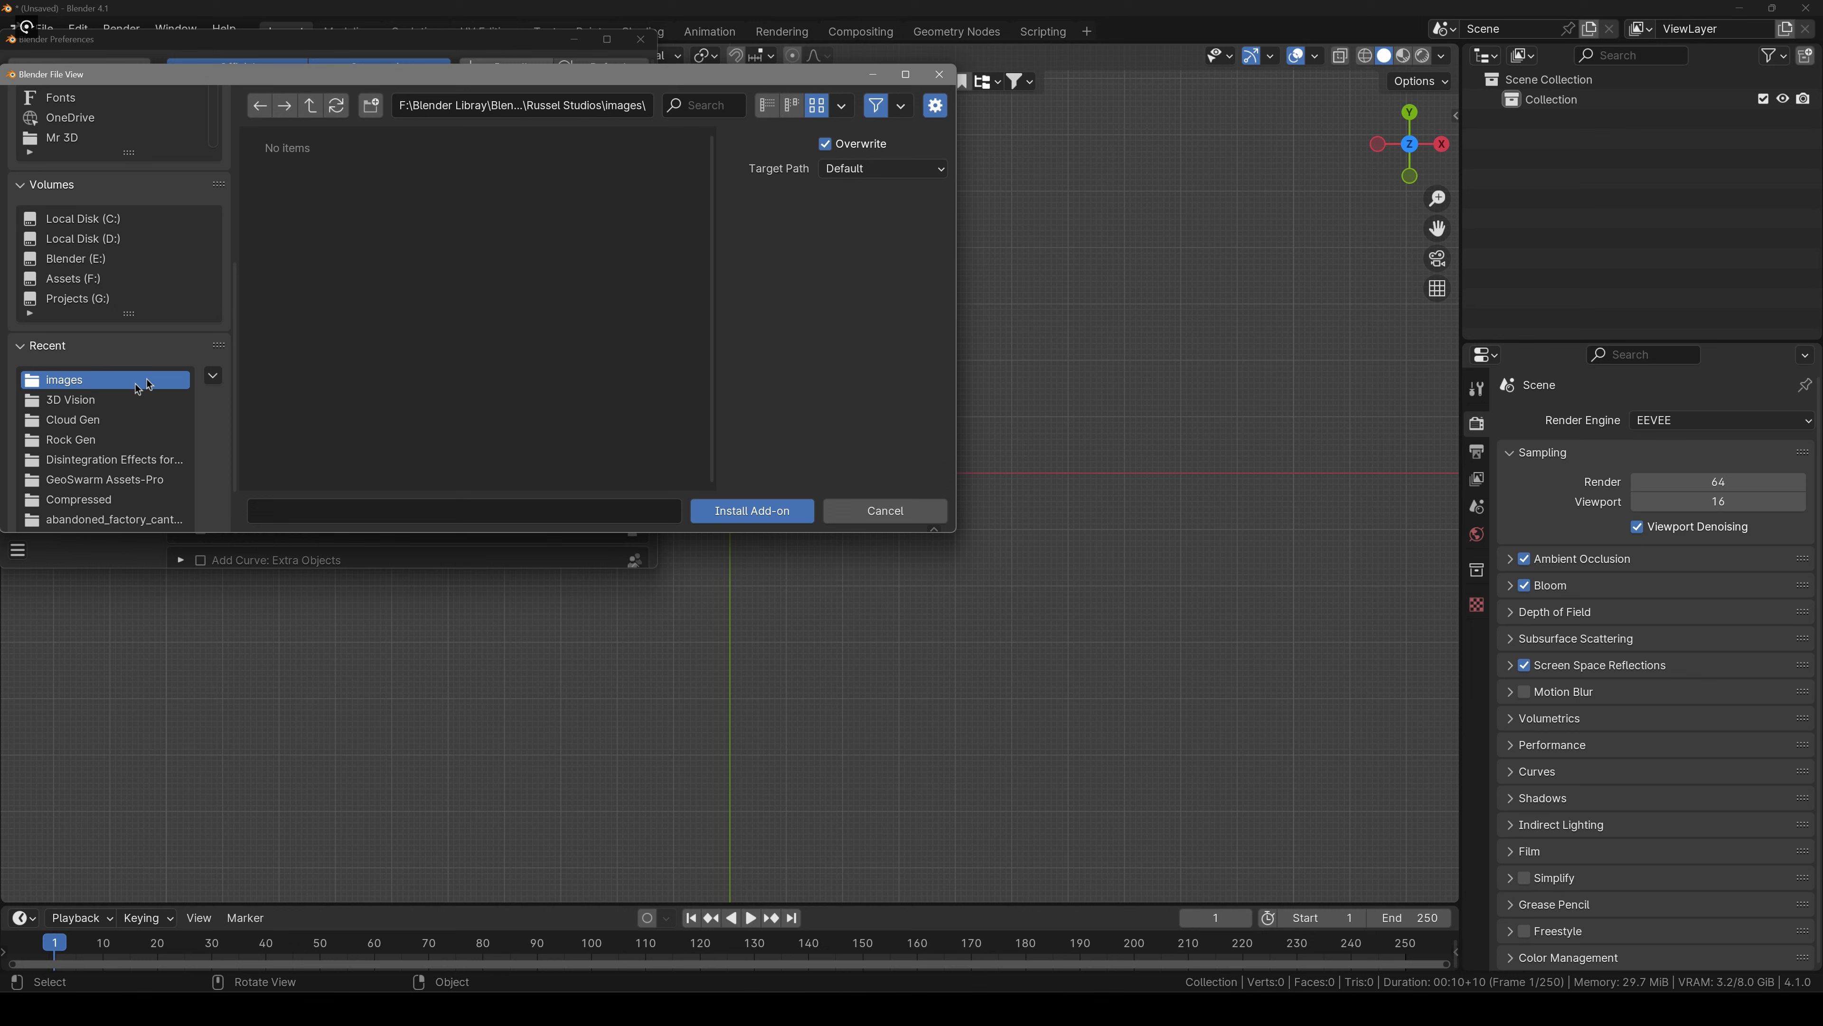
pyautogui.click(310, 106)
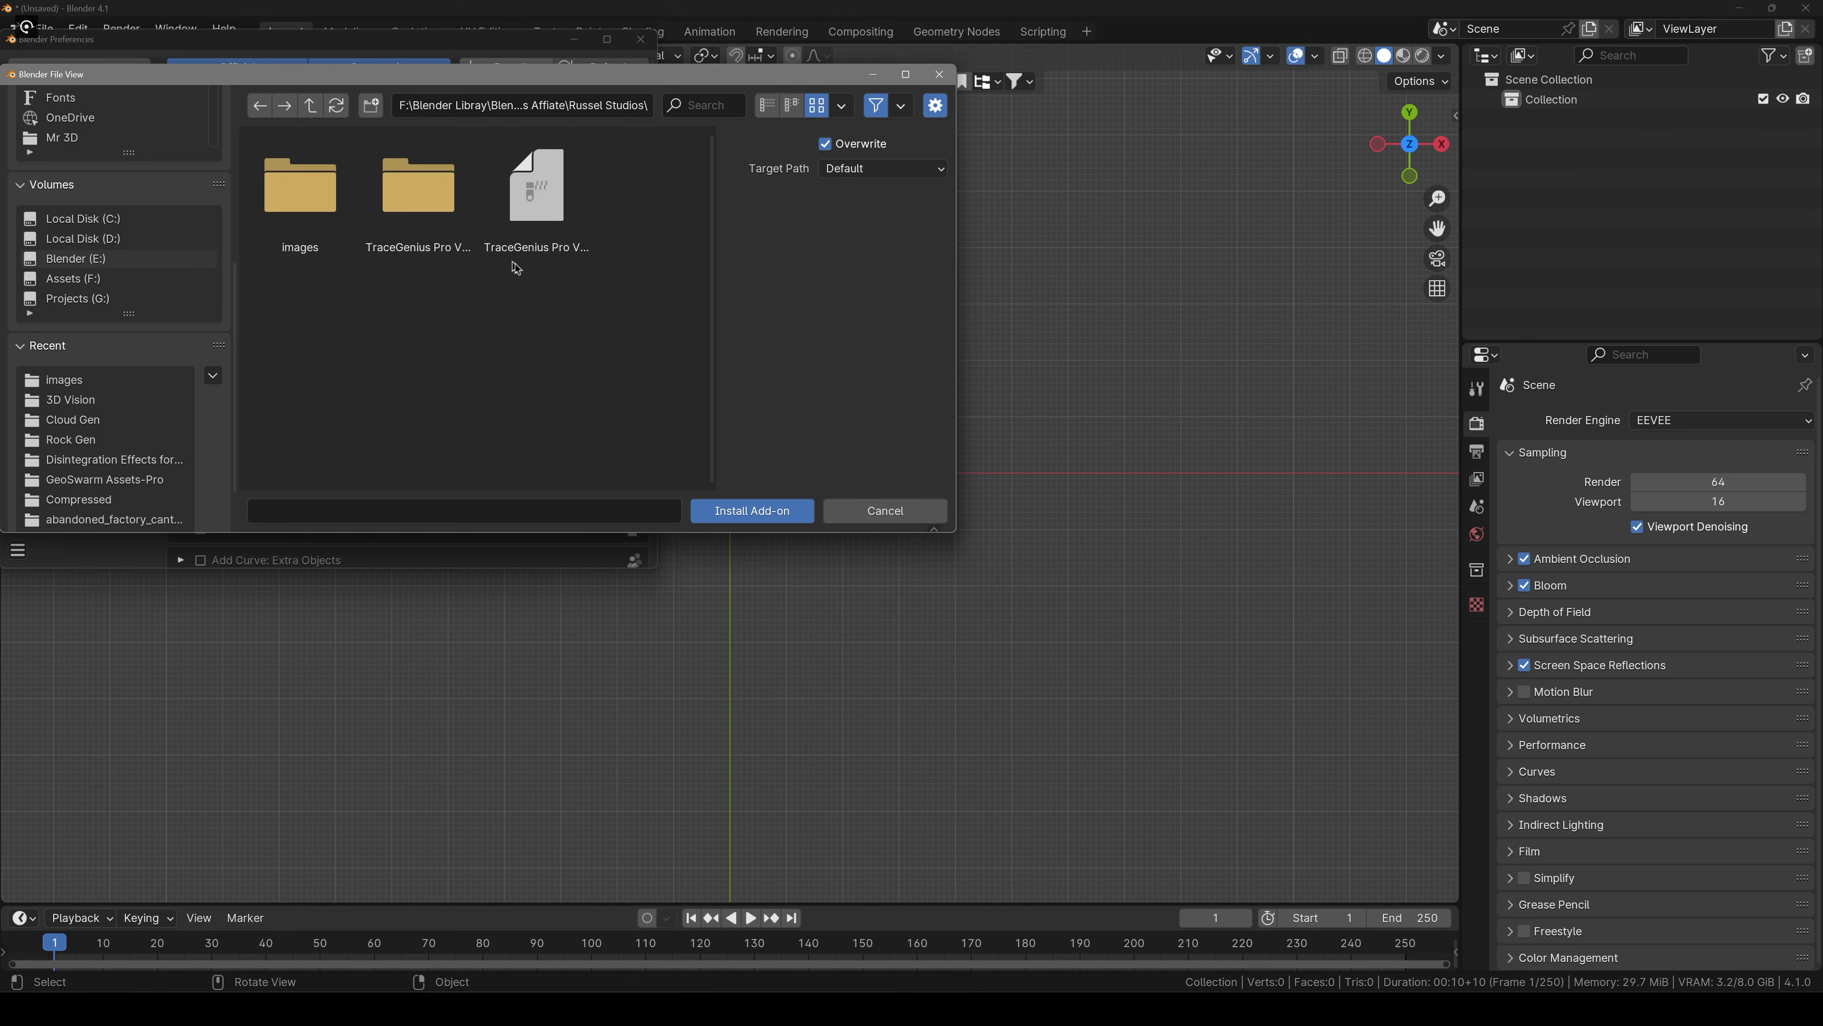
pyautogui.doubleClick(446, 242)
pyautogui.doubleClick(321, 233)
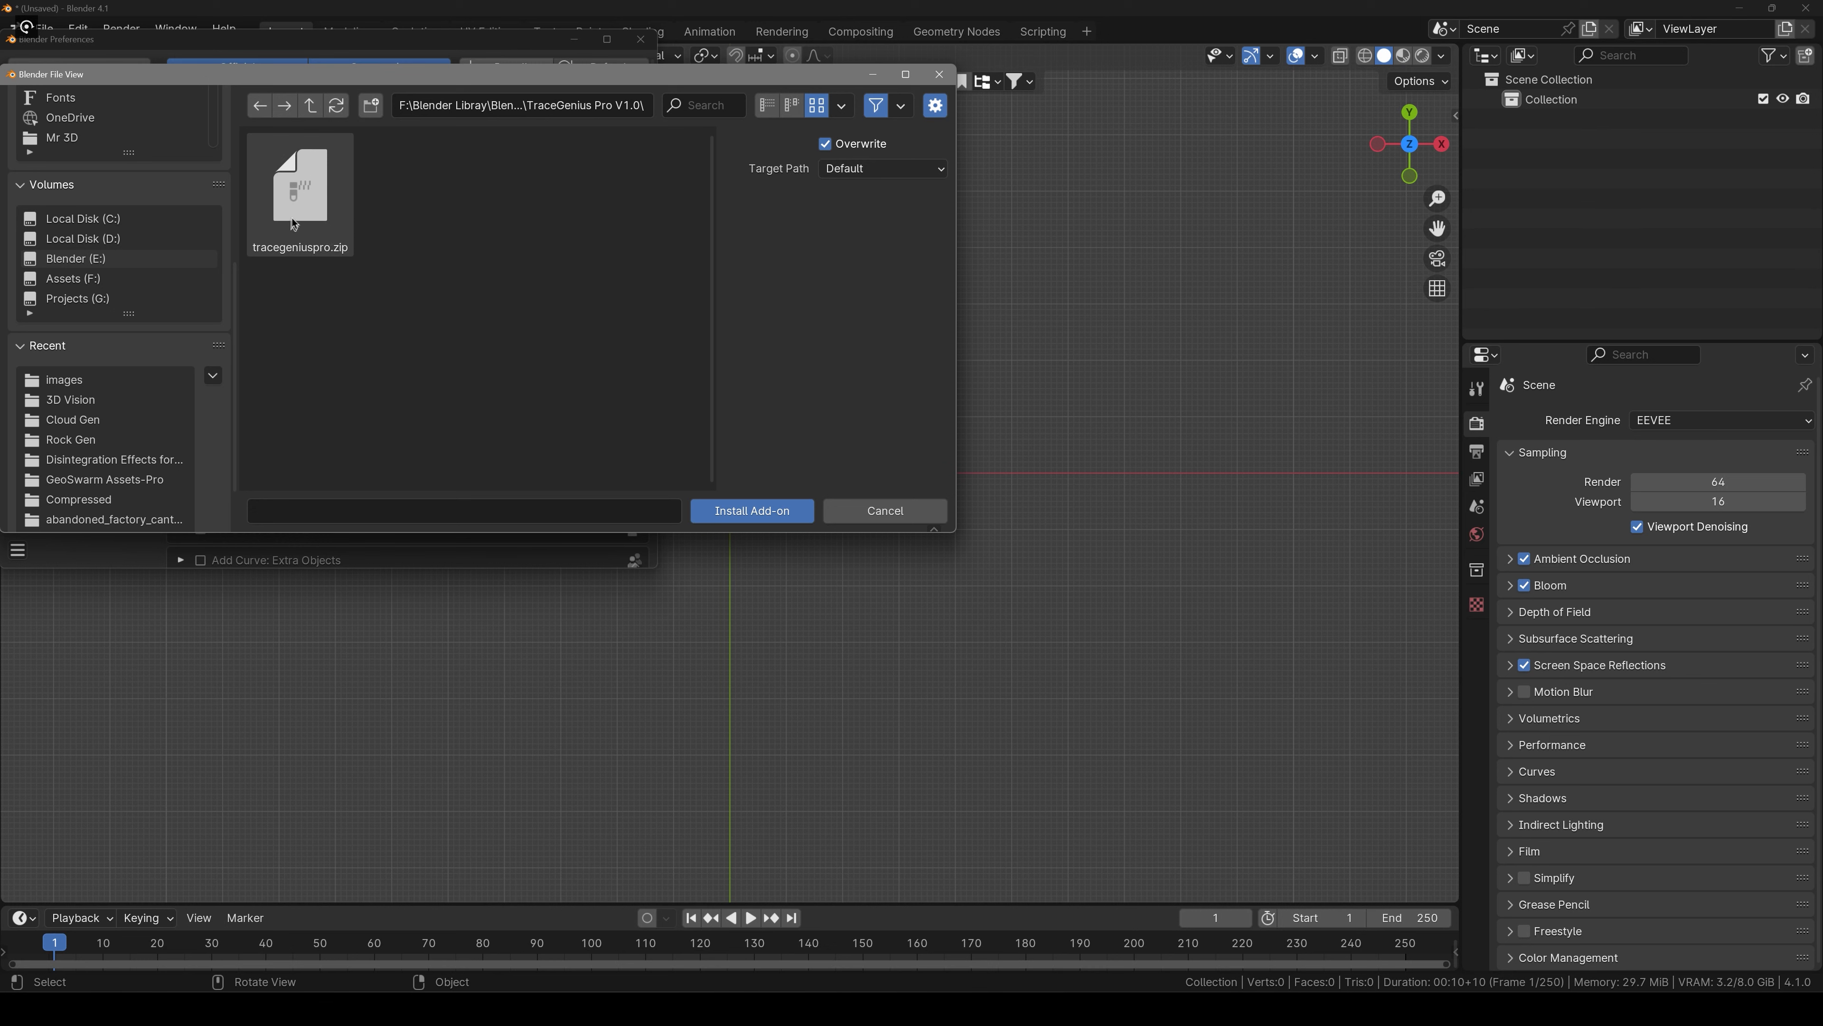
pyautogui.doubleClick(299, 236)
# Filter the add-ons by "tra" to find TraceGenius Pro, save the preferences and close them.
pyautogui.click(565, 94)
pyautogui.write('tra')
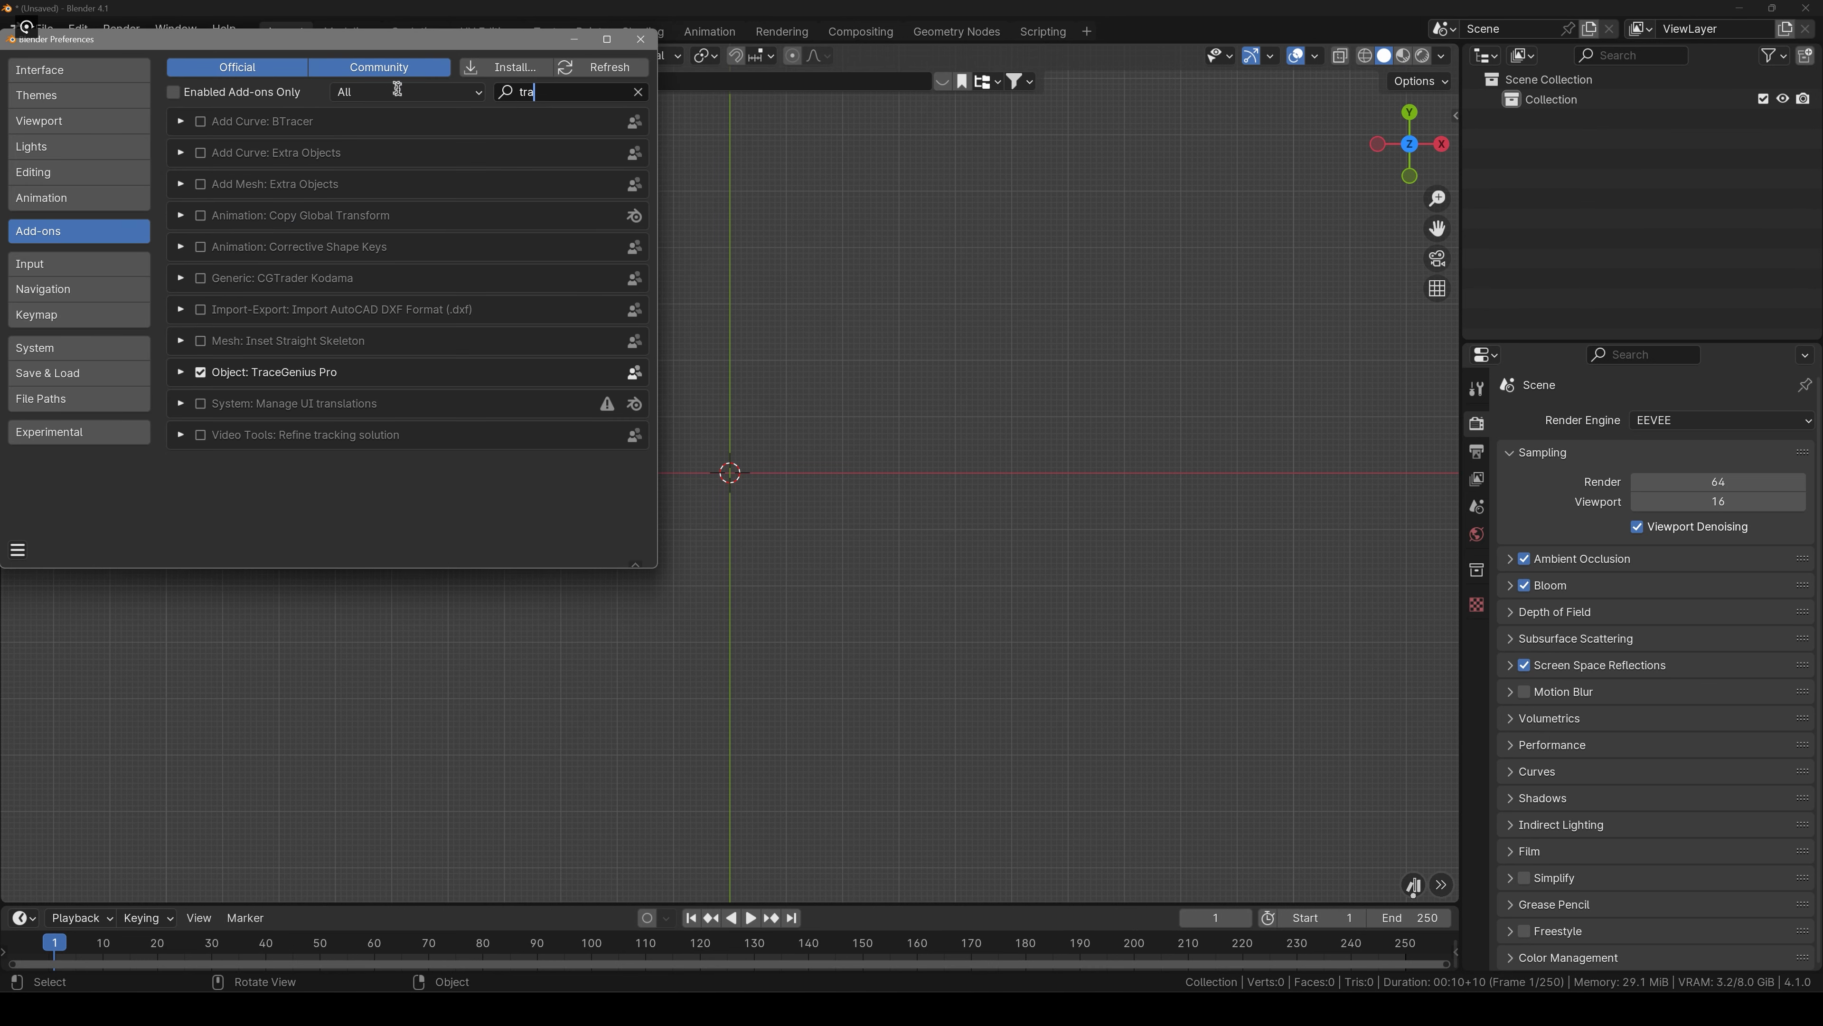
pyautogui.click(17, 550)
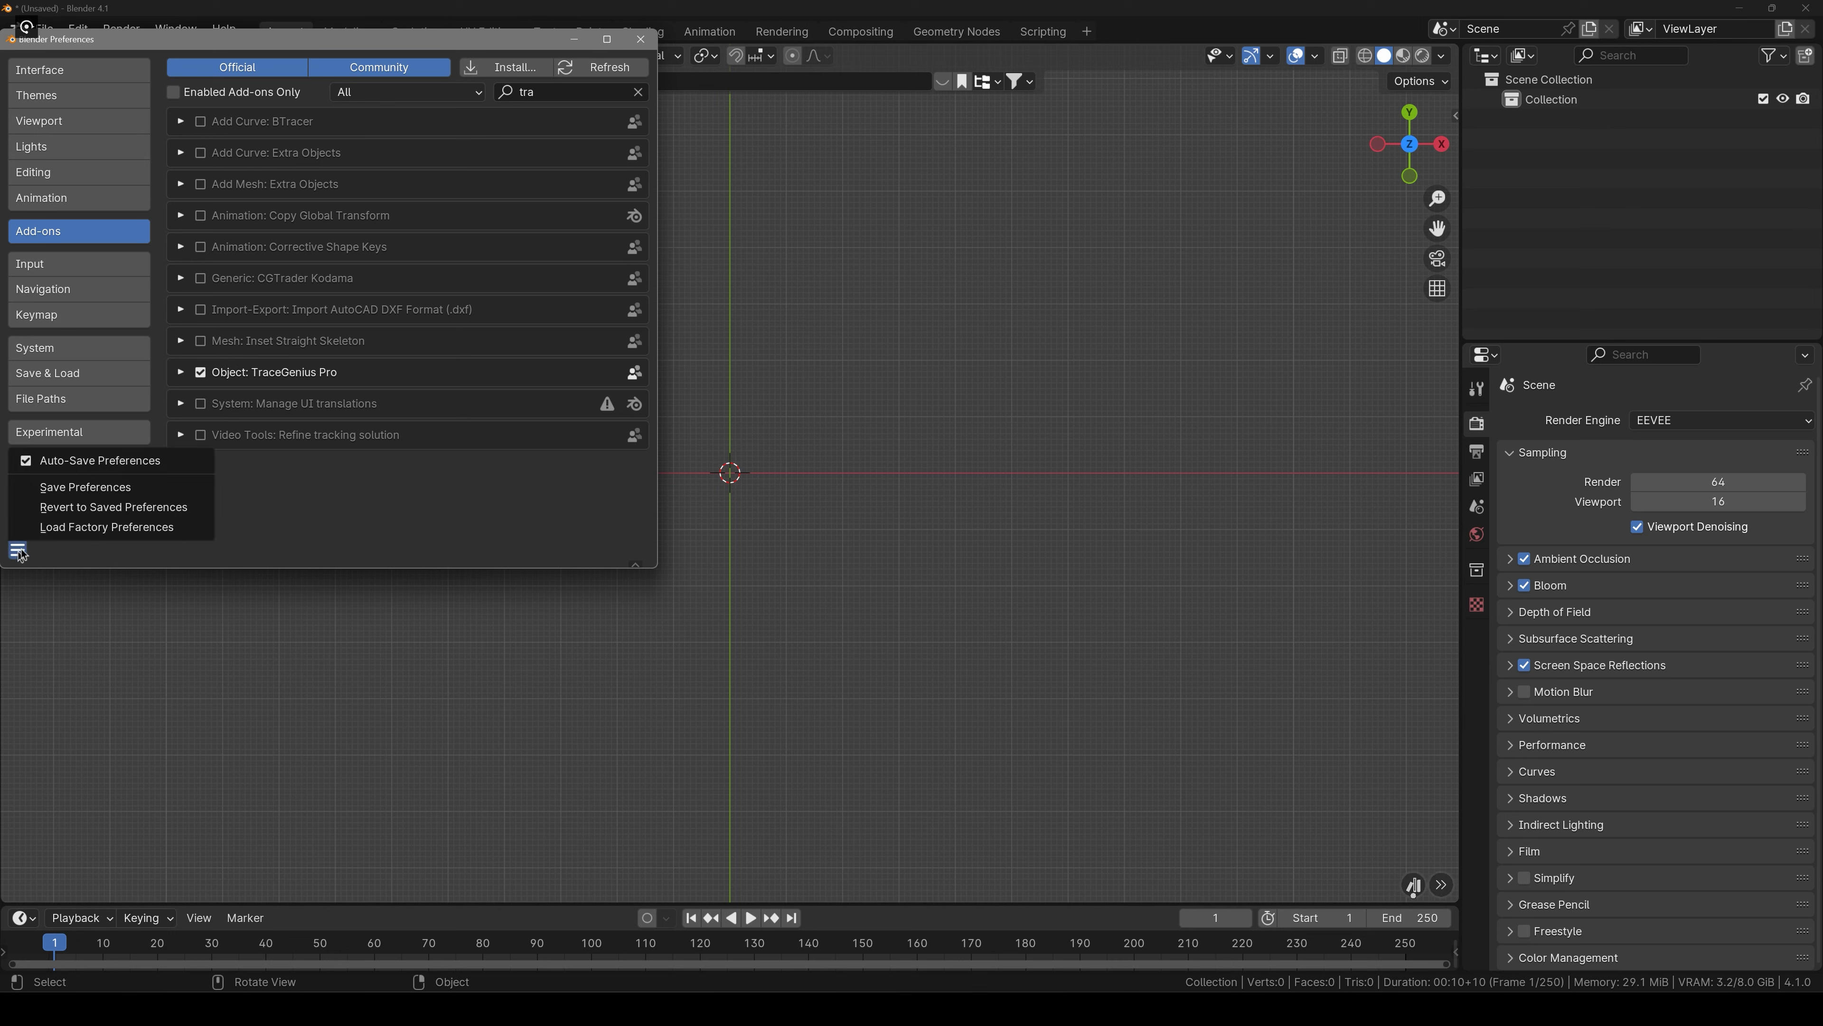
pyautogui.click(71, 493)
pyautogui.click(641, 39)
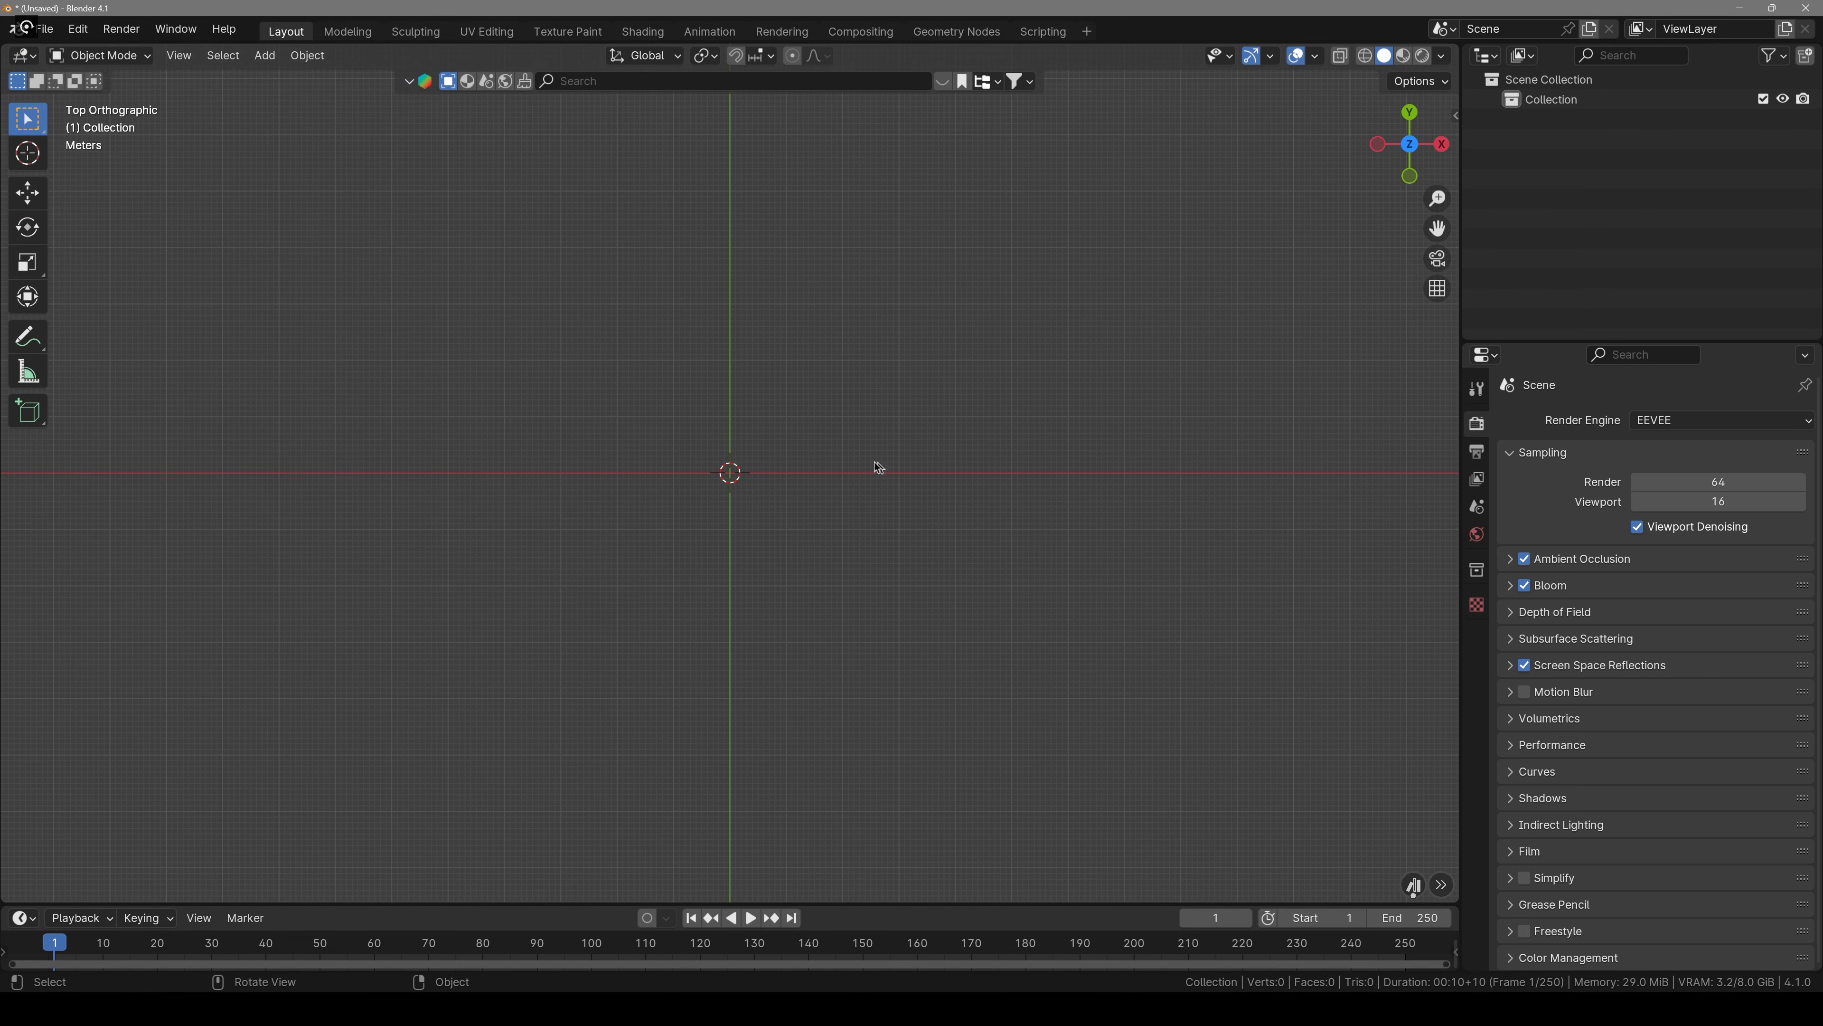
# Load the white tiger head image original-21cf2df6b591494169fc2be17b2f3bb4.png from the images folder using TraceGenius Pro.
pyautogui.press('n')
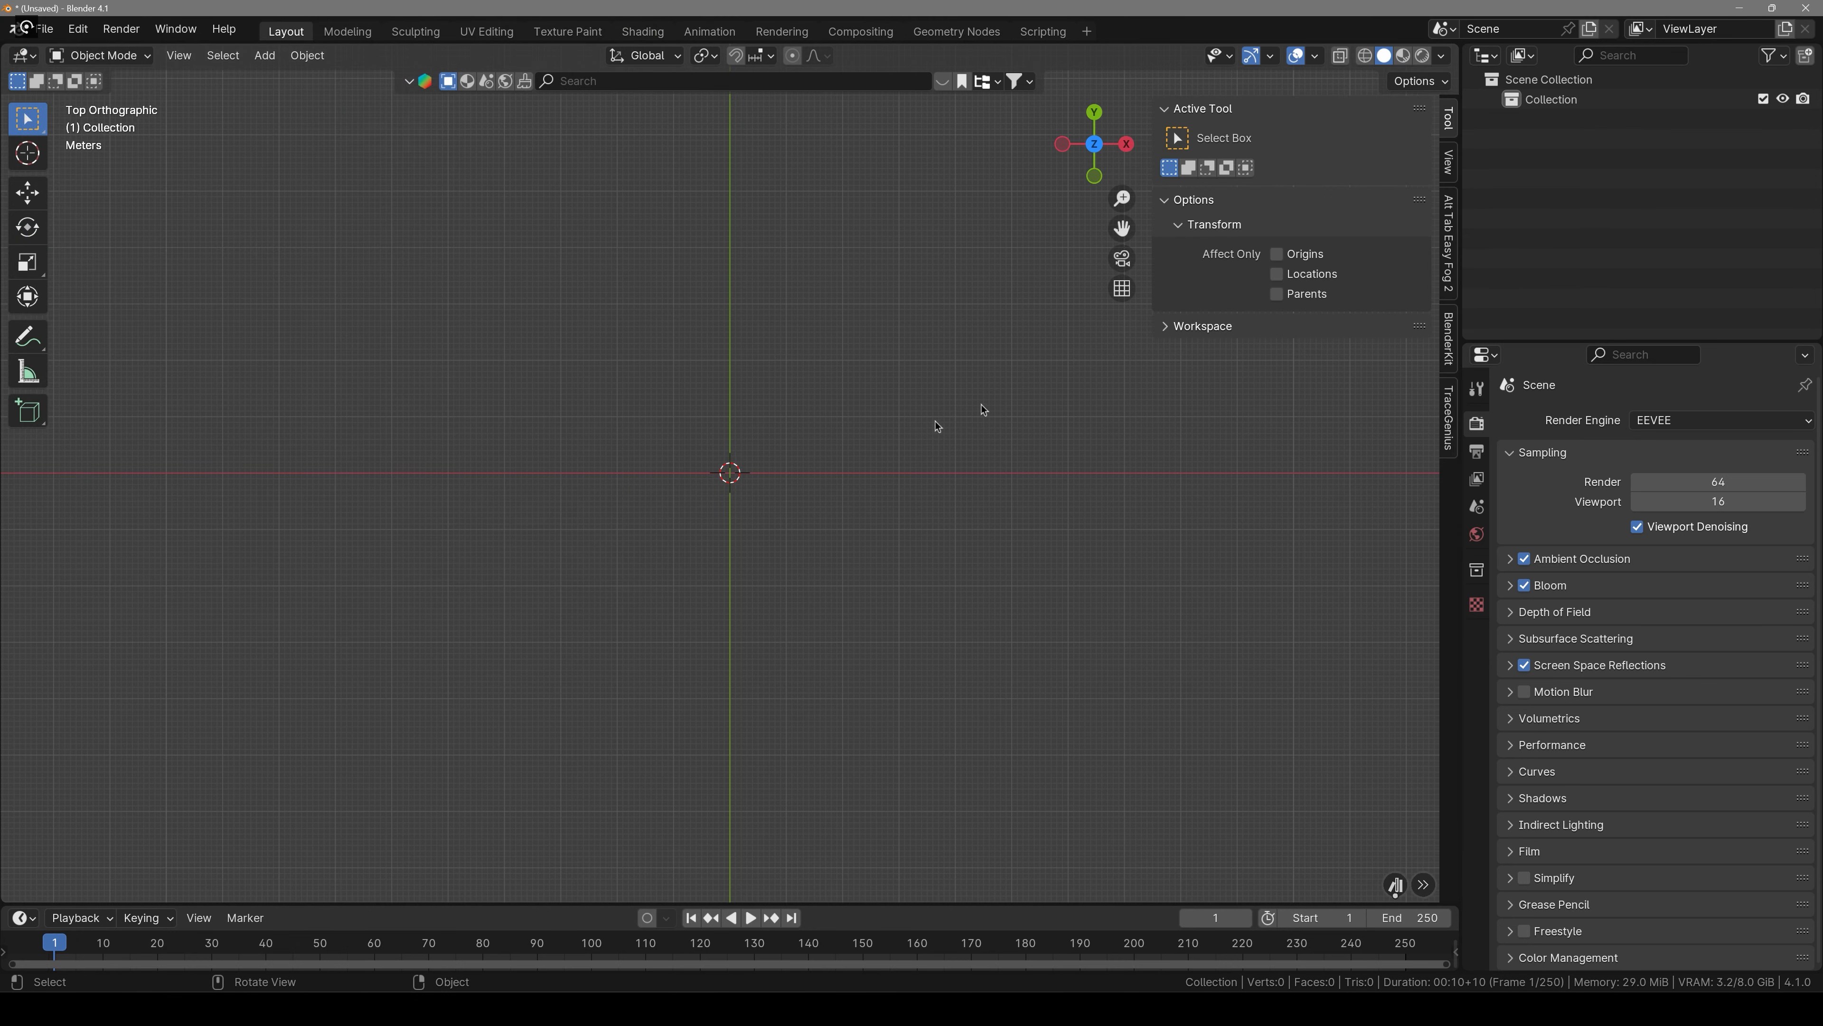
pyautogui.click(1449, 420)
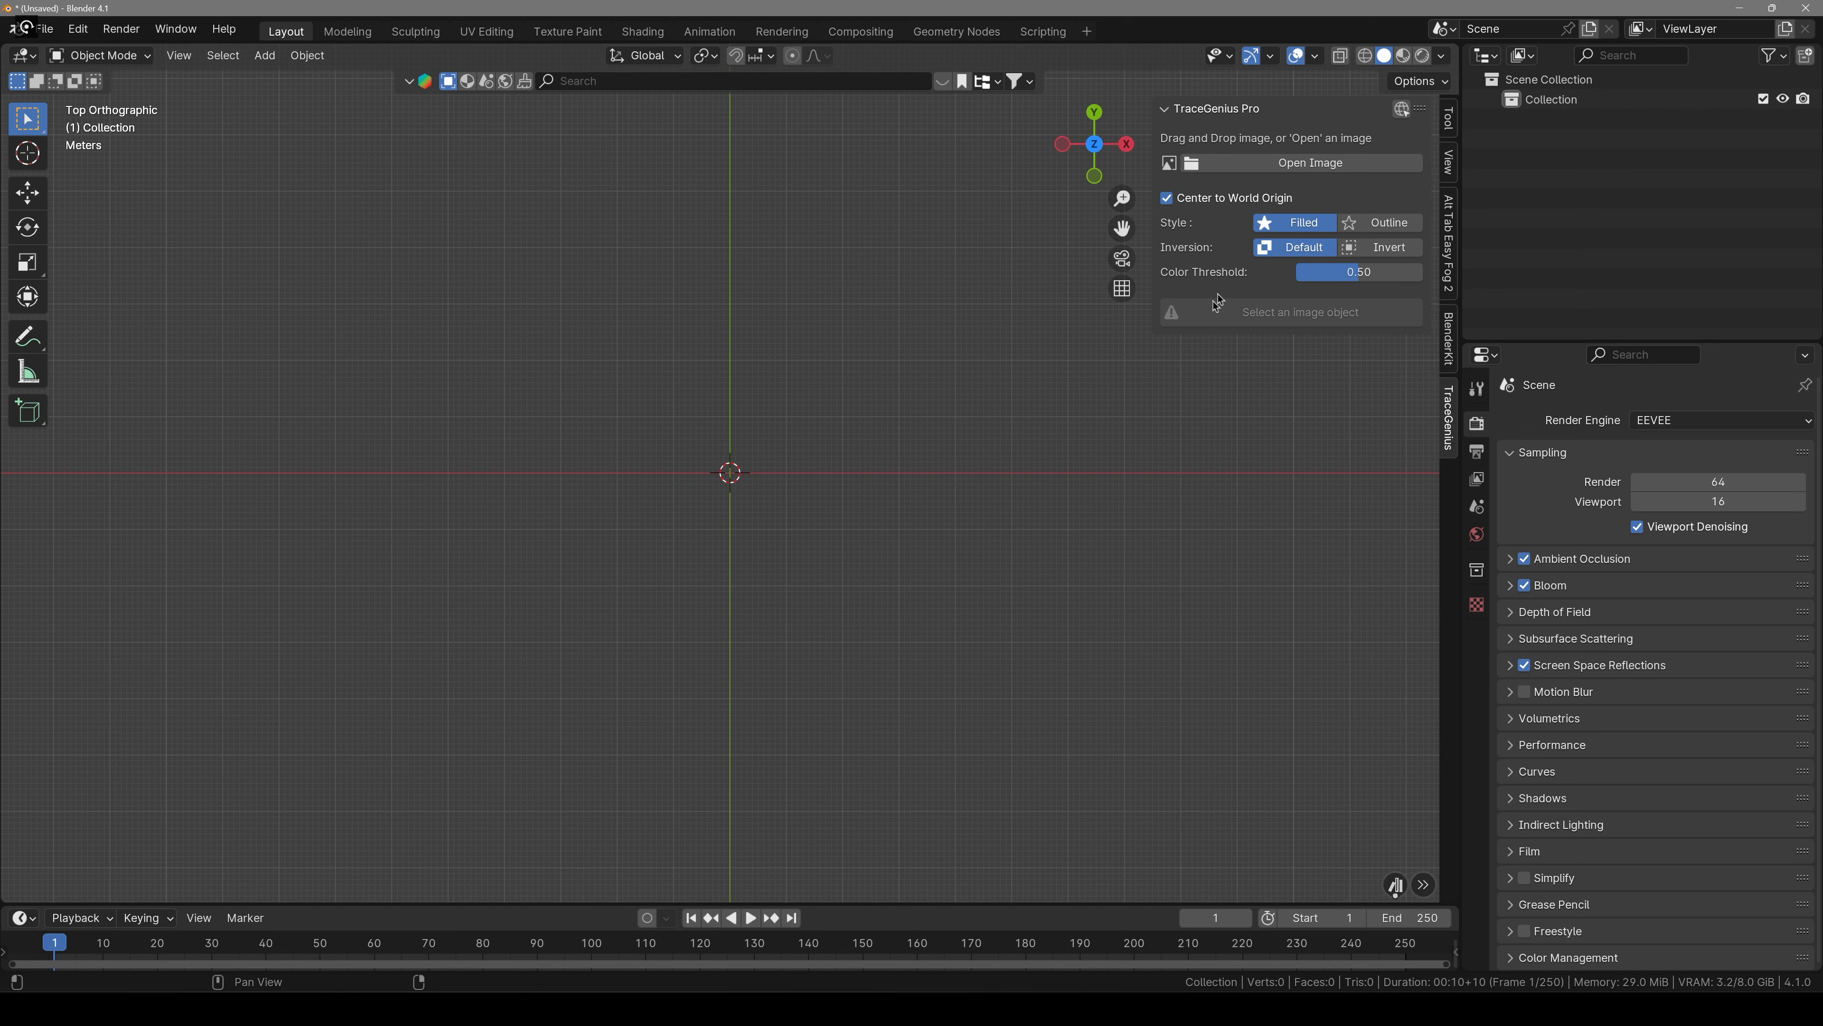
pyautogui.click(1218, 184)
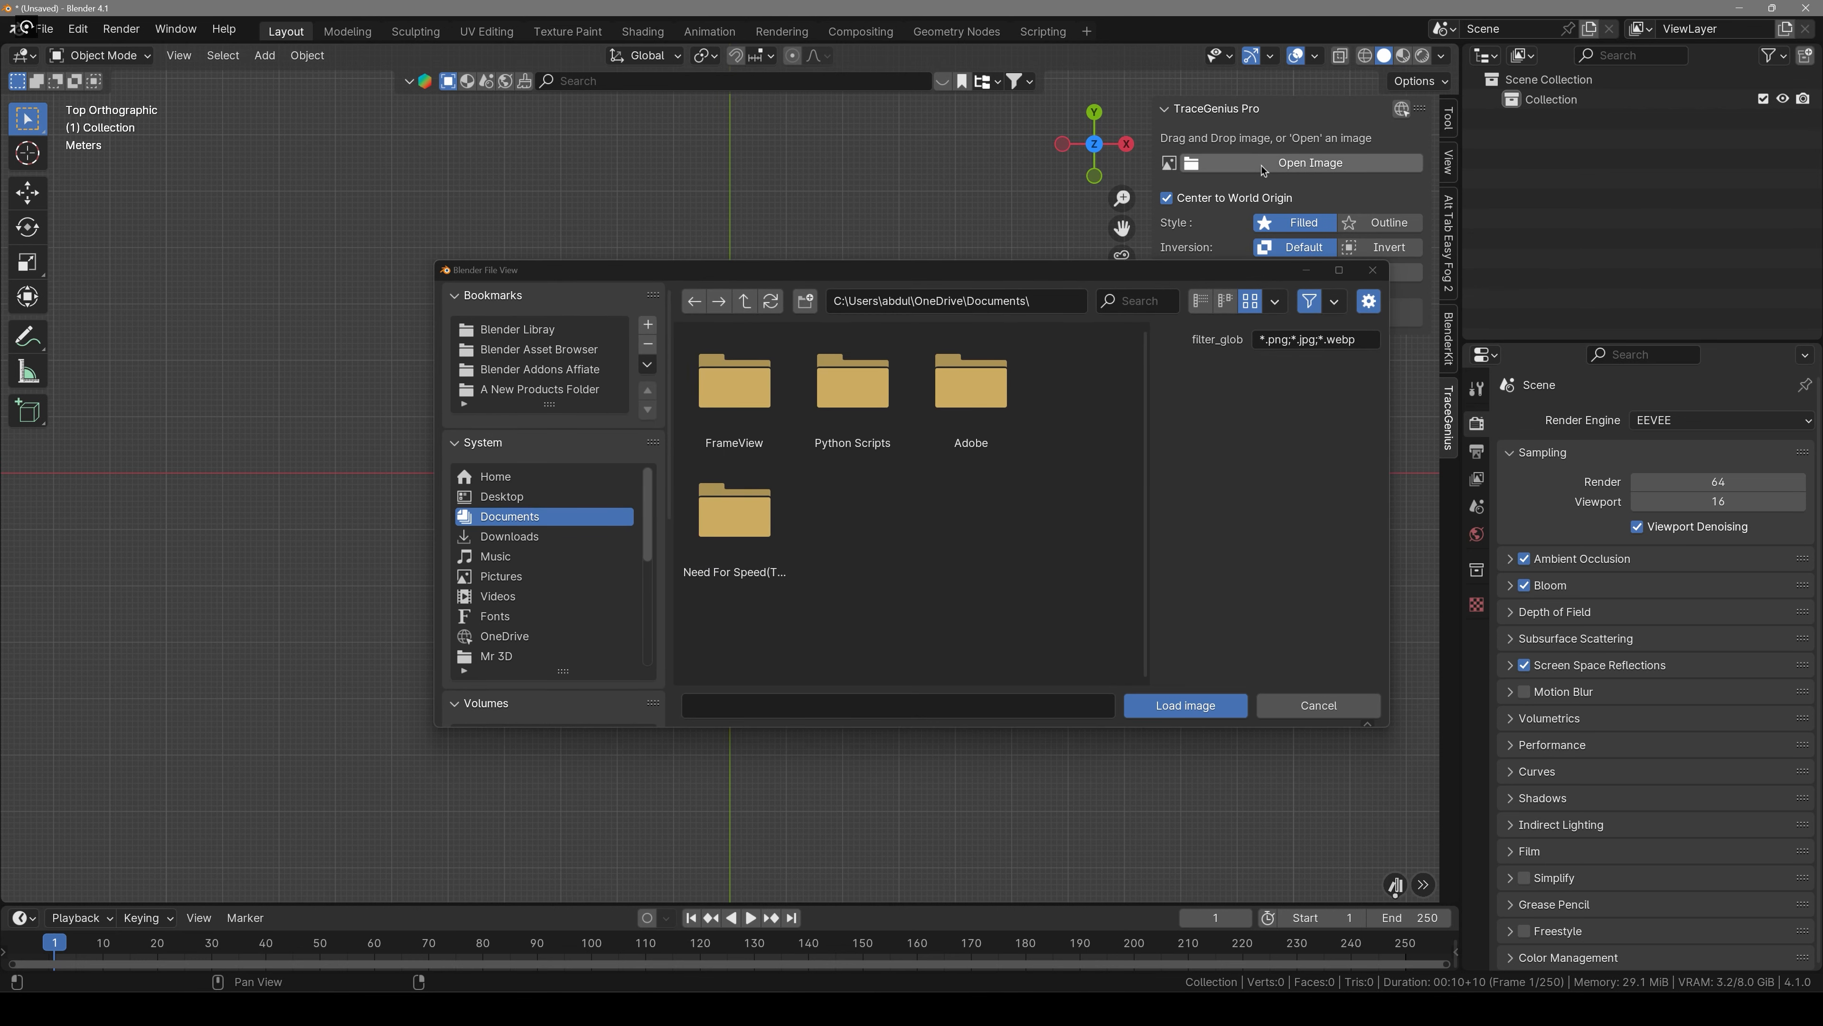
pyautogui.scroll(-5, 605, 421)
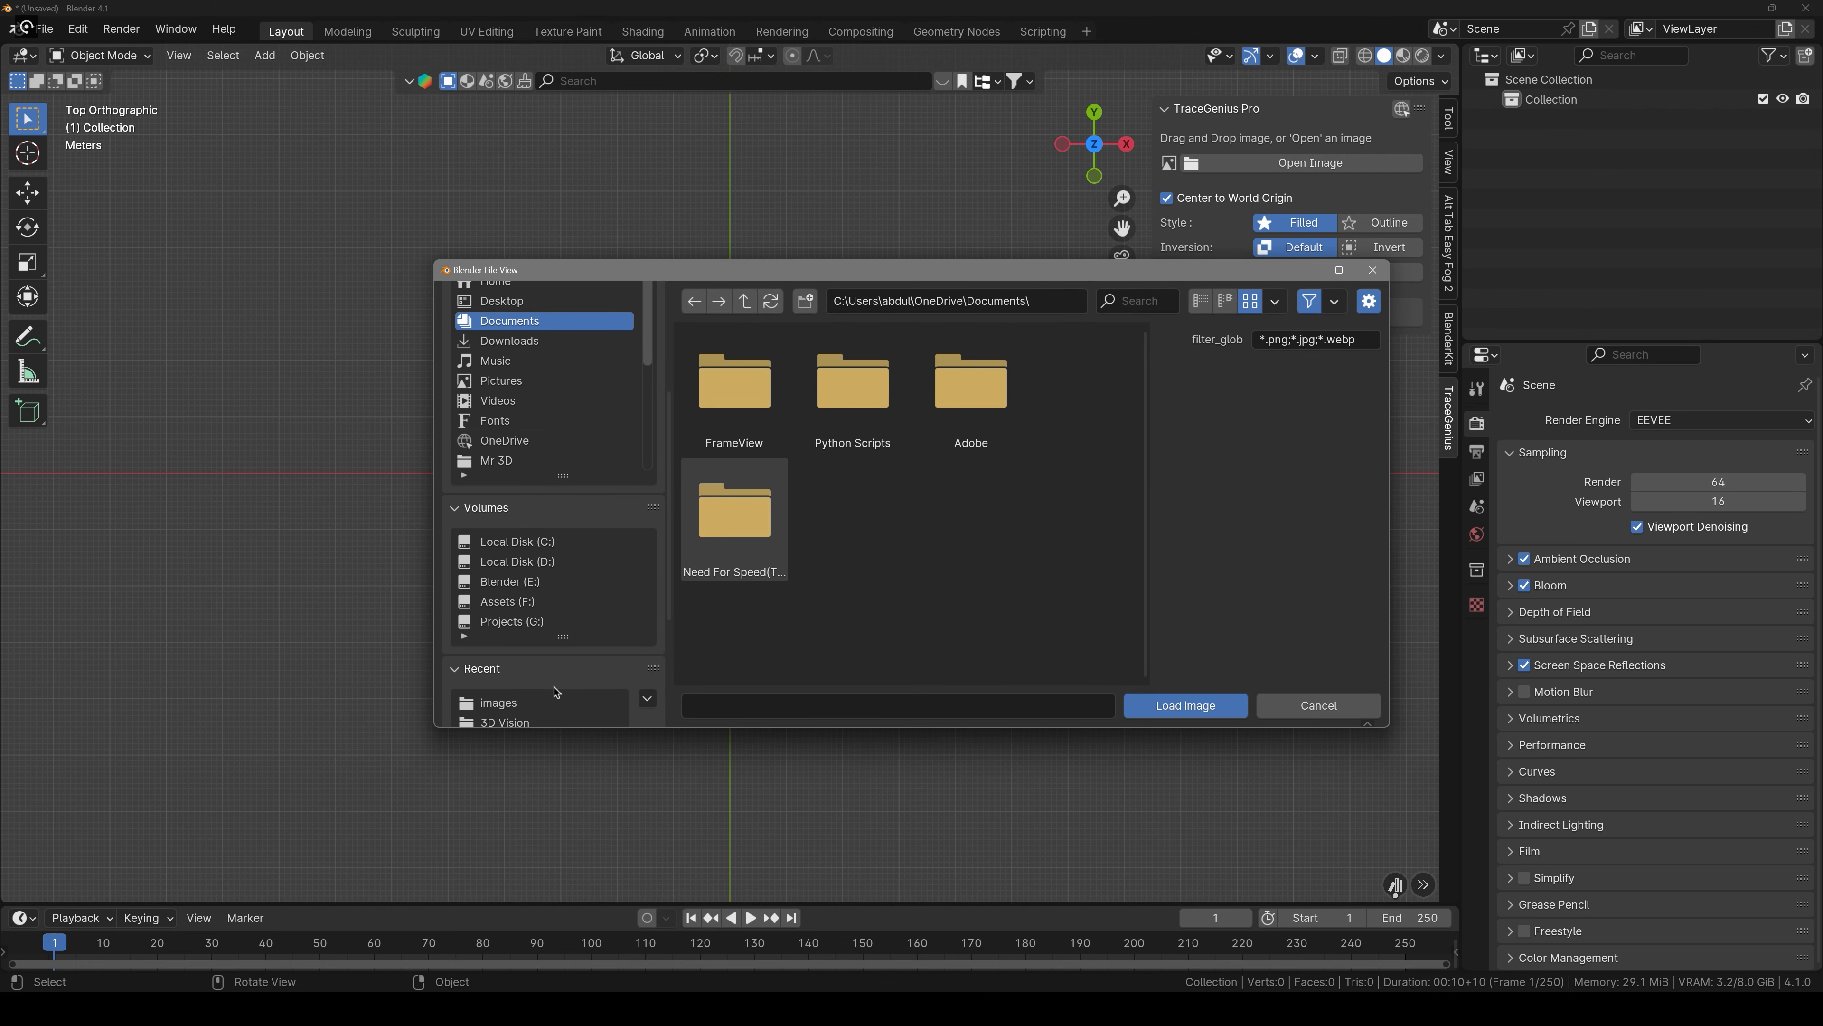
pyautogui.click(543, 707)
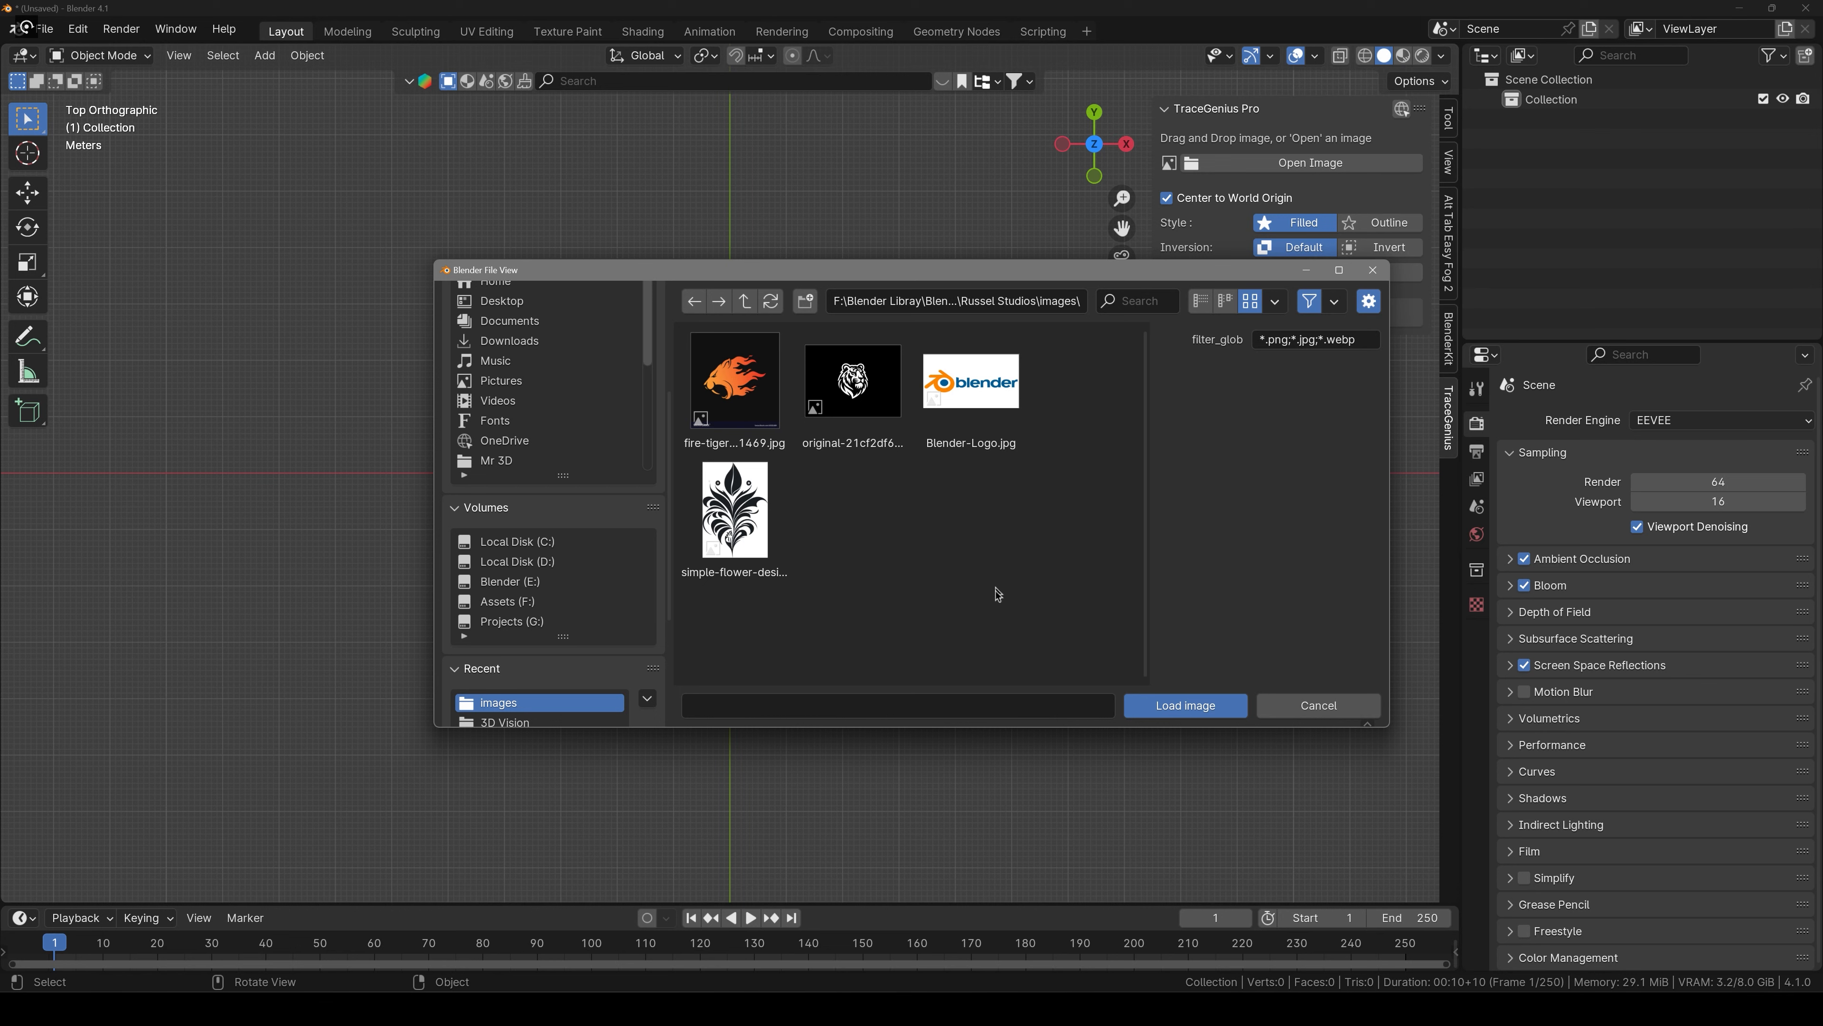
pyautogui.moveTo(994, 586); pyautogui.dragTo(783, 436)
pyautogui.click(922, 561)
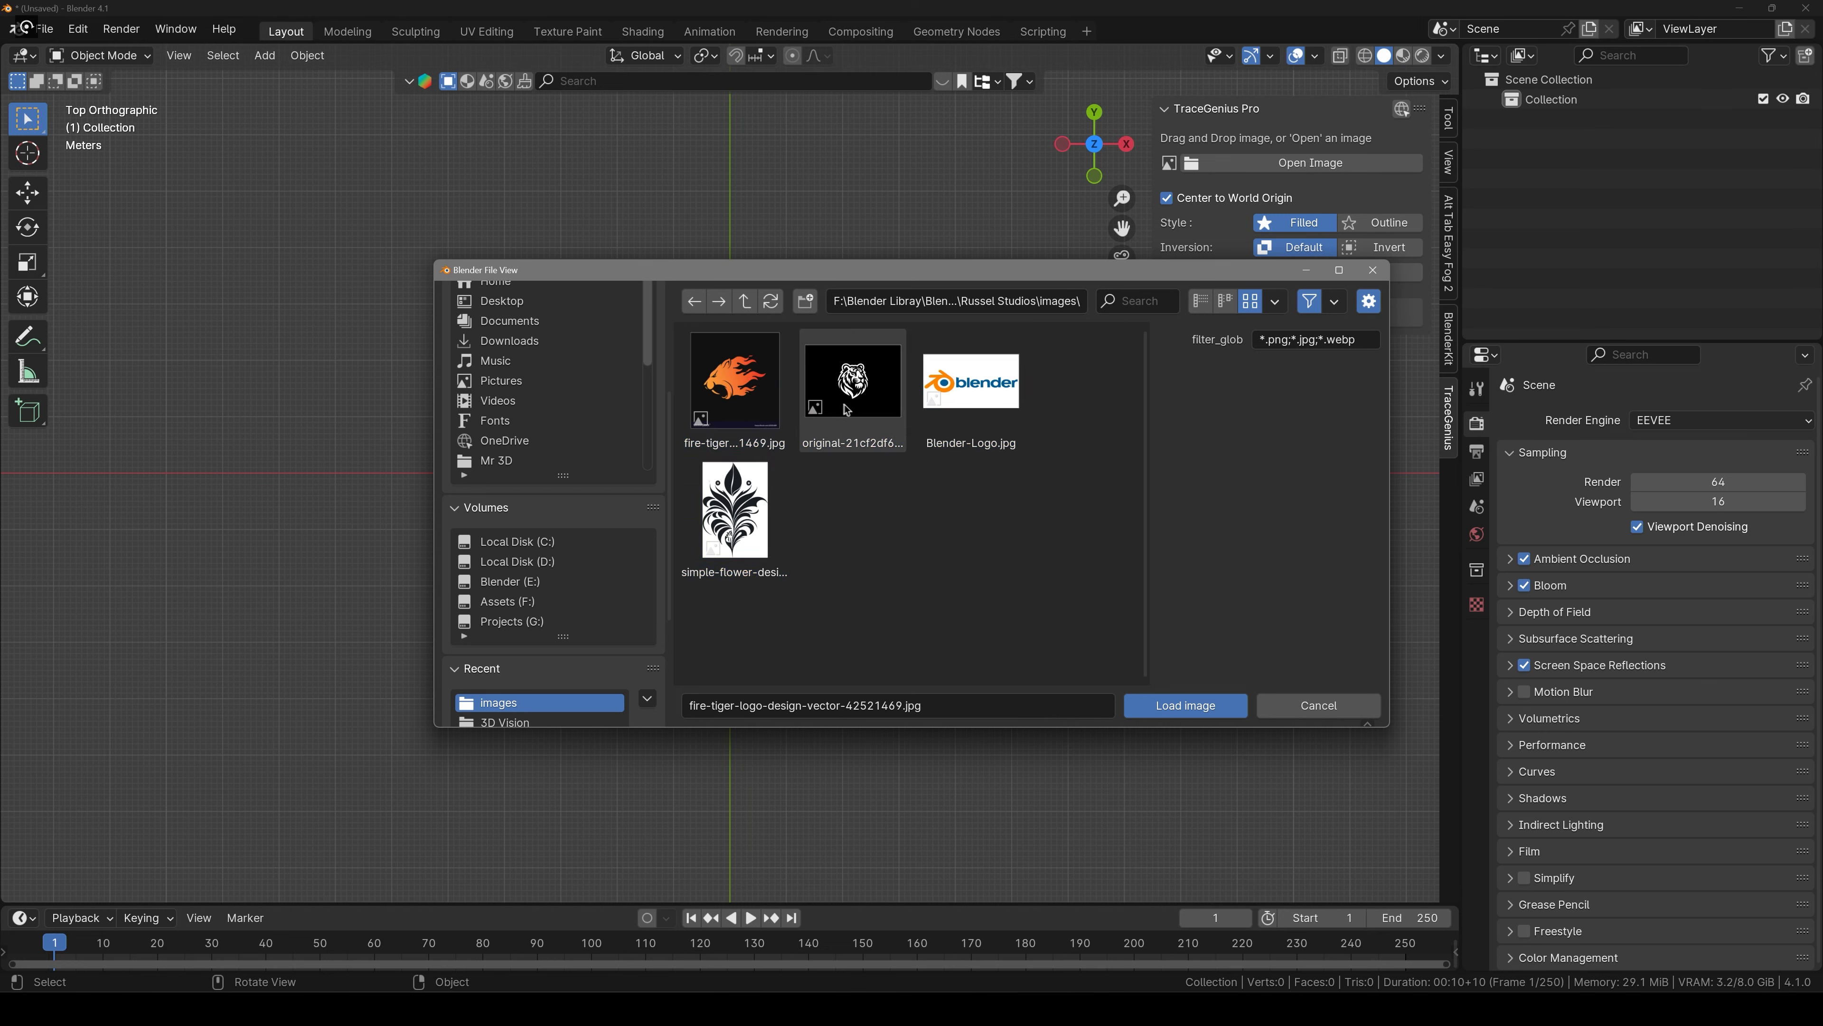
pyautogui.click(880, 421)
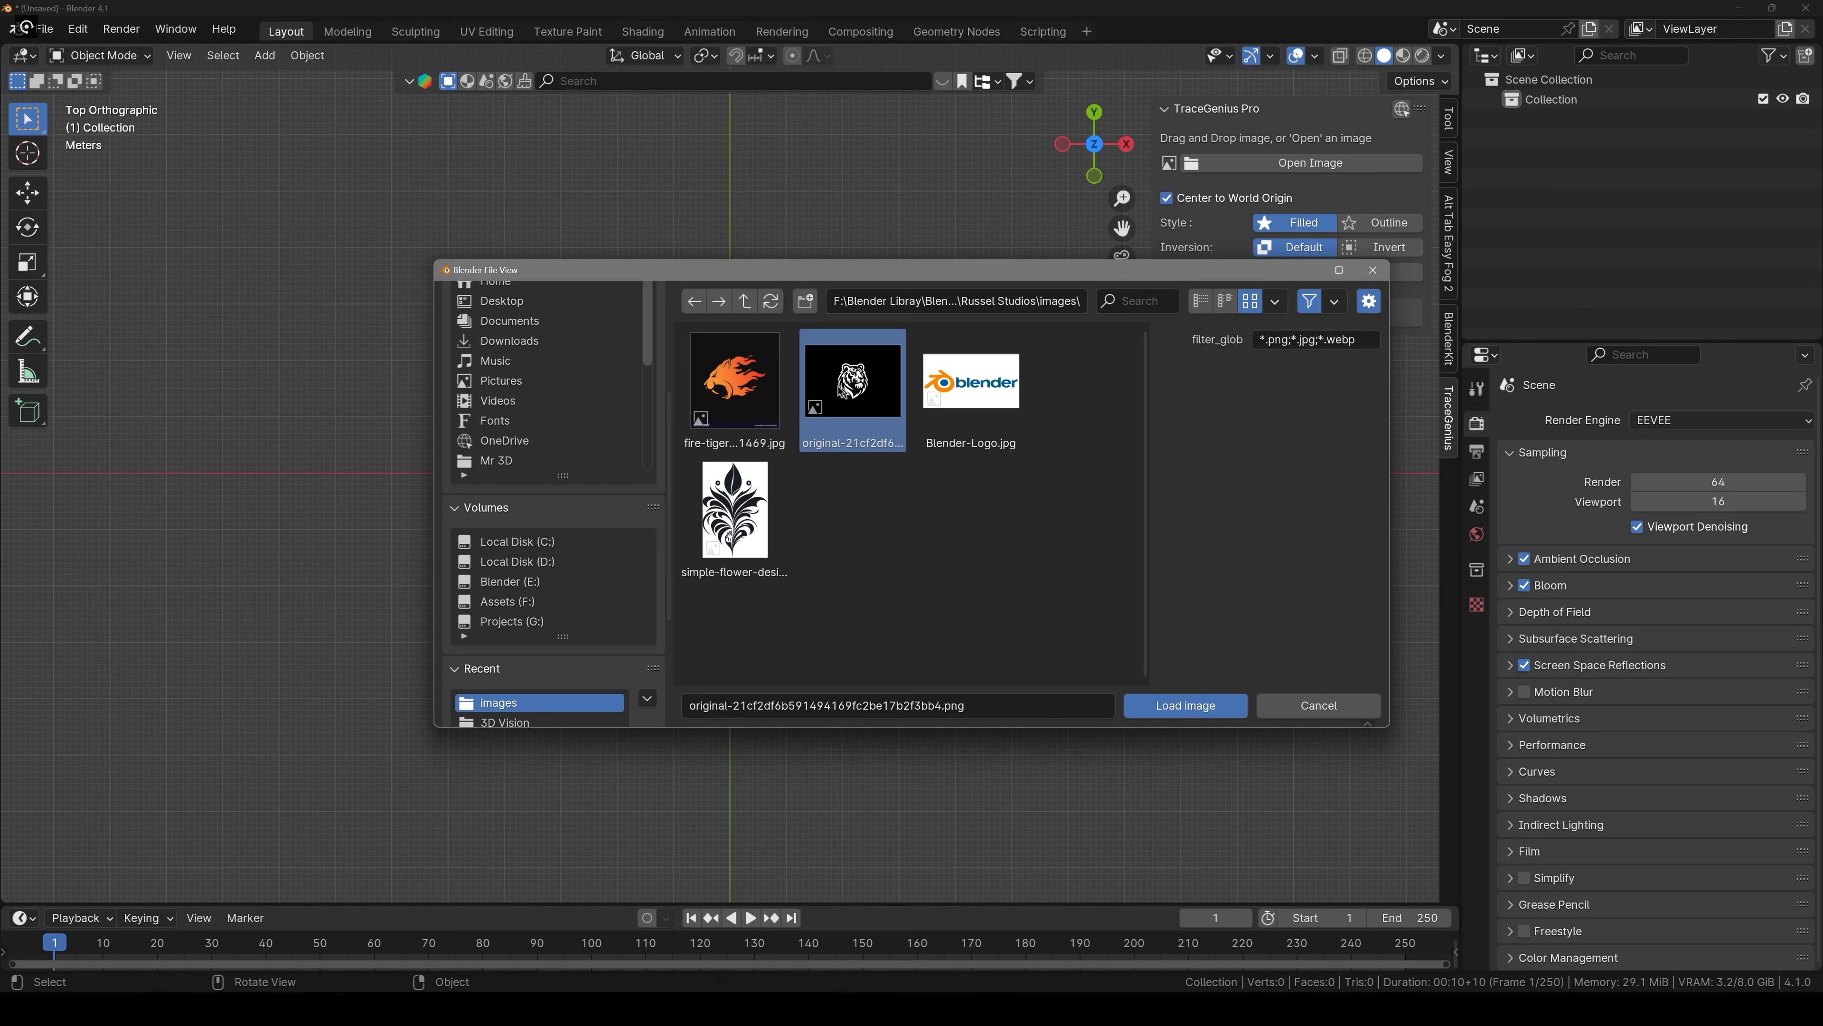
pyautogui.click(1184, 705)
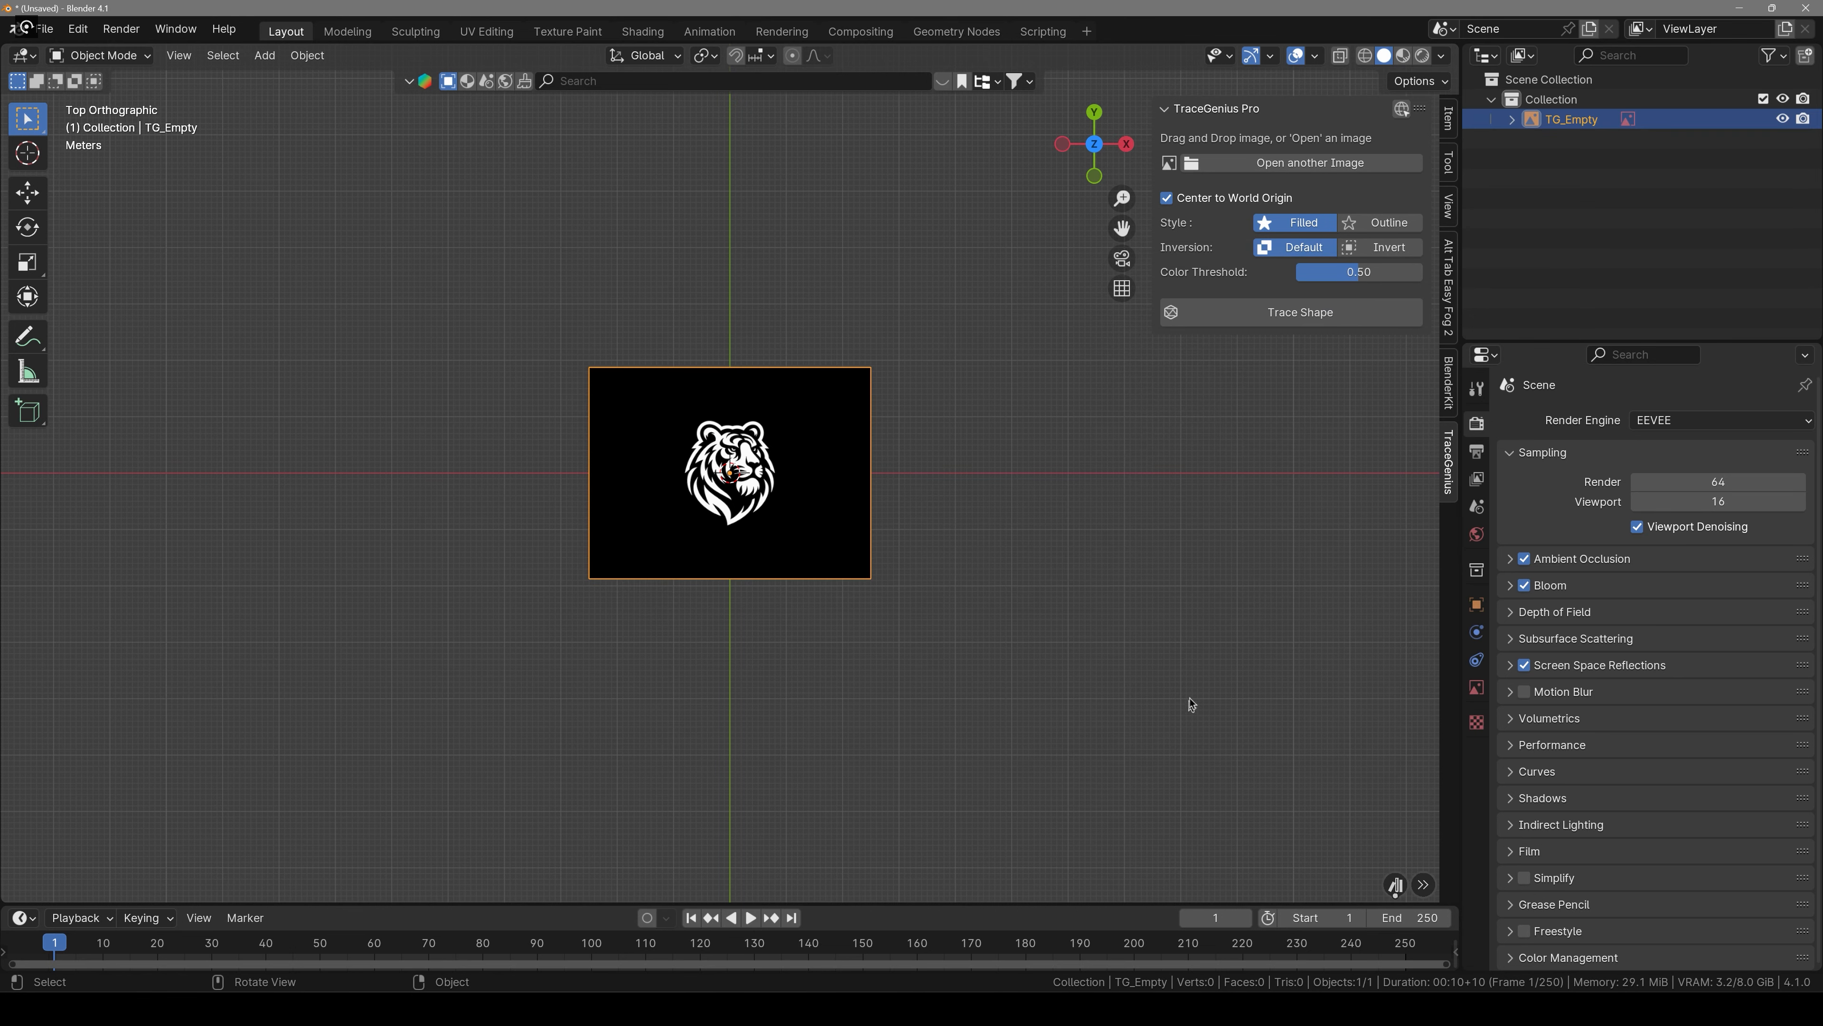
# Trace the tiger image with Filled style, Default inversion and a color threshold of 0.50.
pyautogui.keyDown('shift'); pyautogui.moveTo(905, 447); pyautogui.dragTo(849, 511, button='middle'); pyautogui.keyUp('shift')
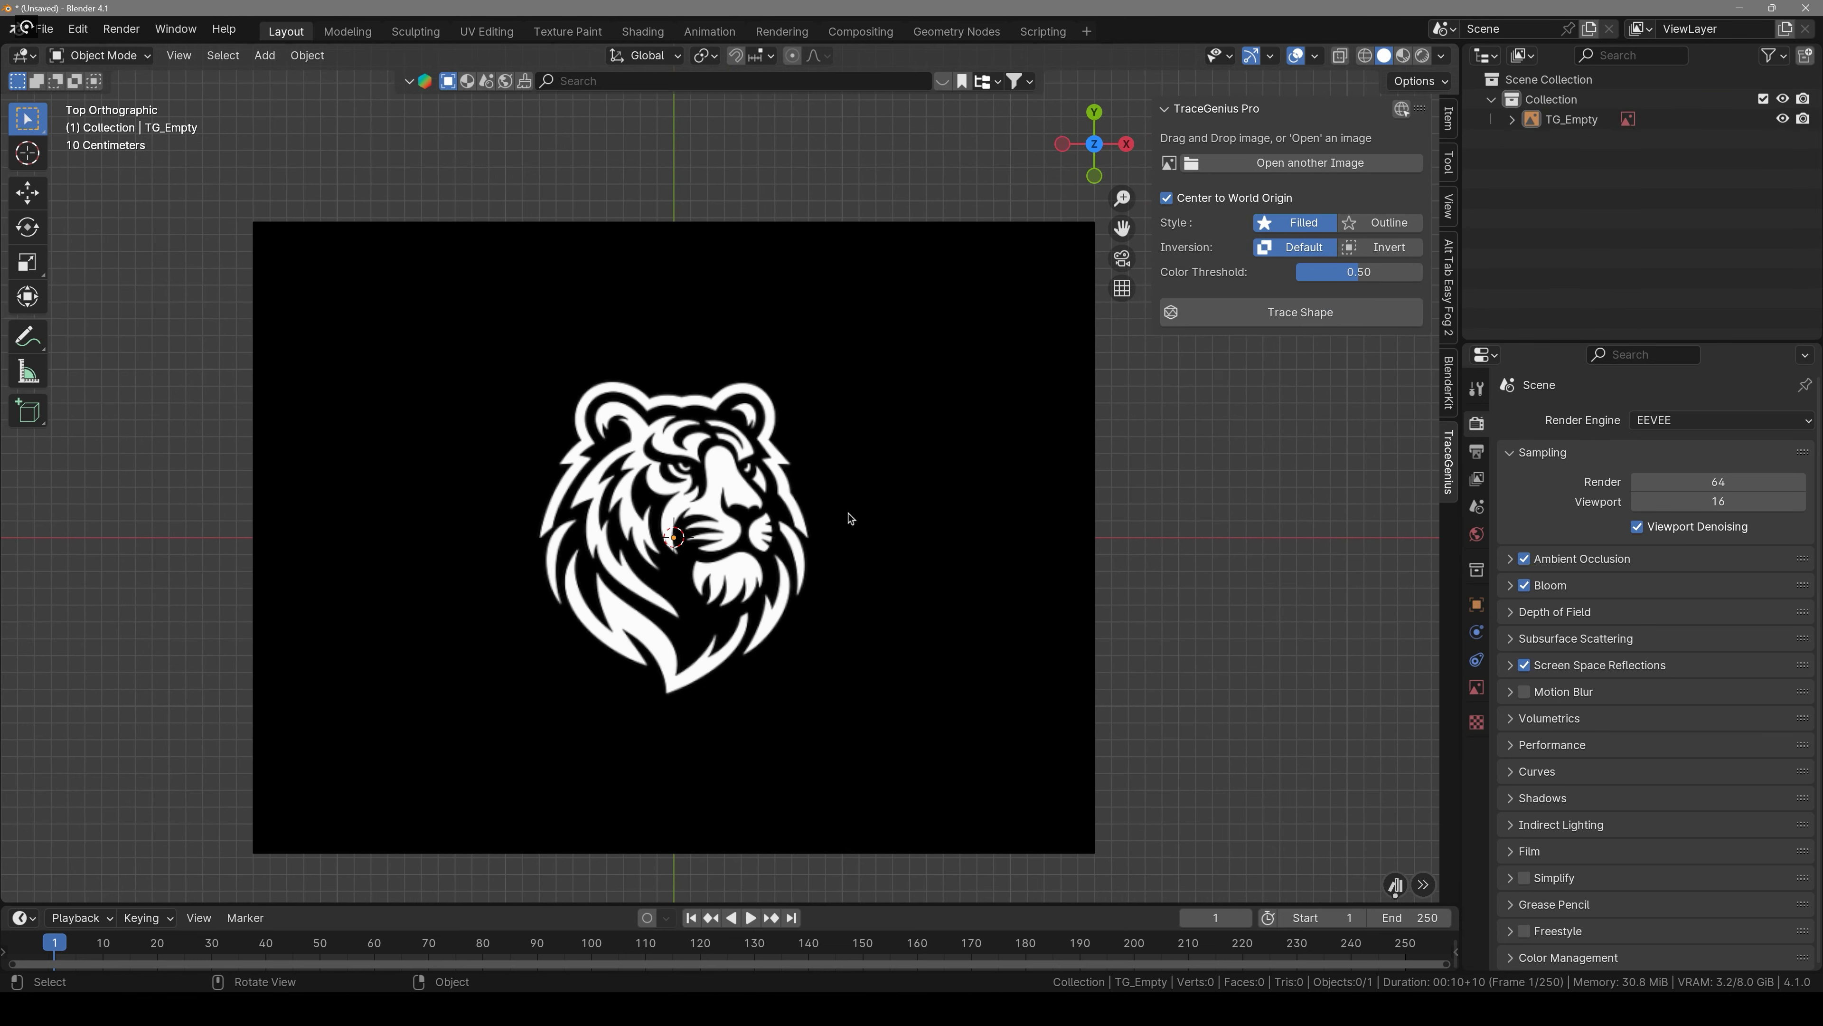
pyautogui.click(895, 508)
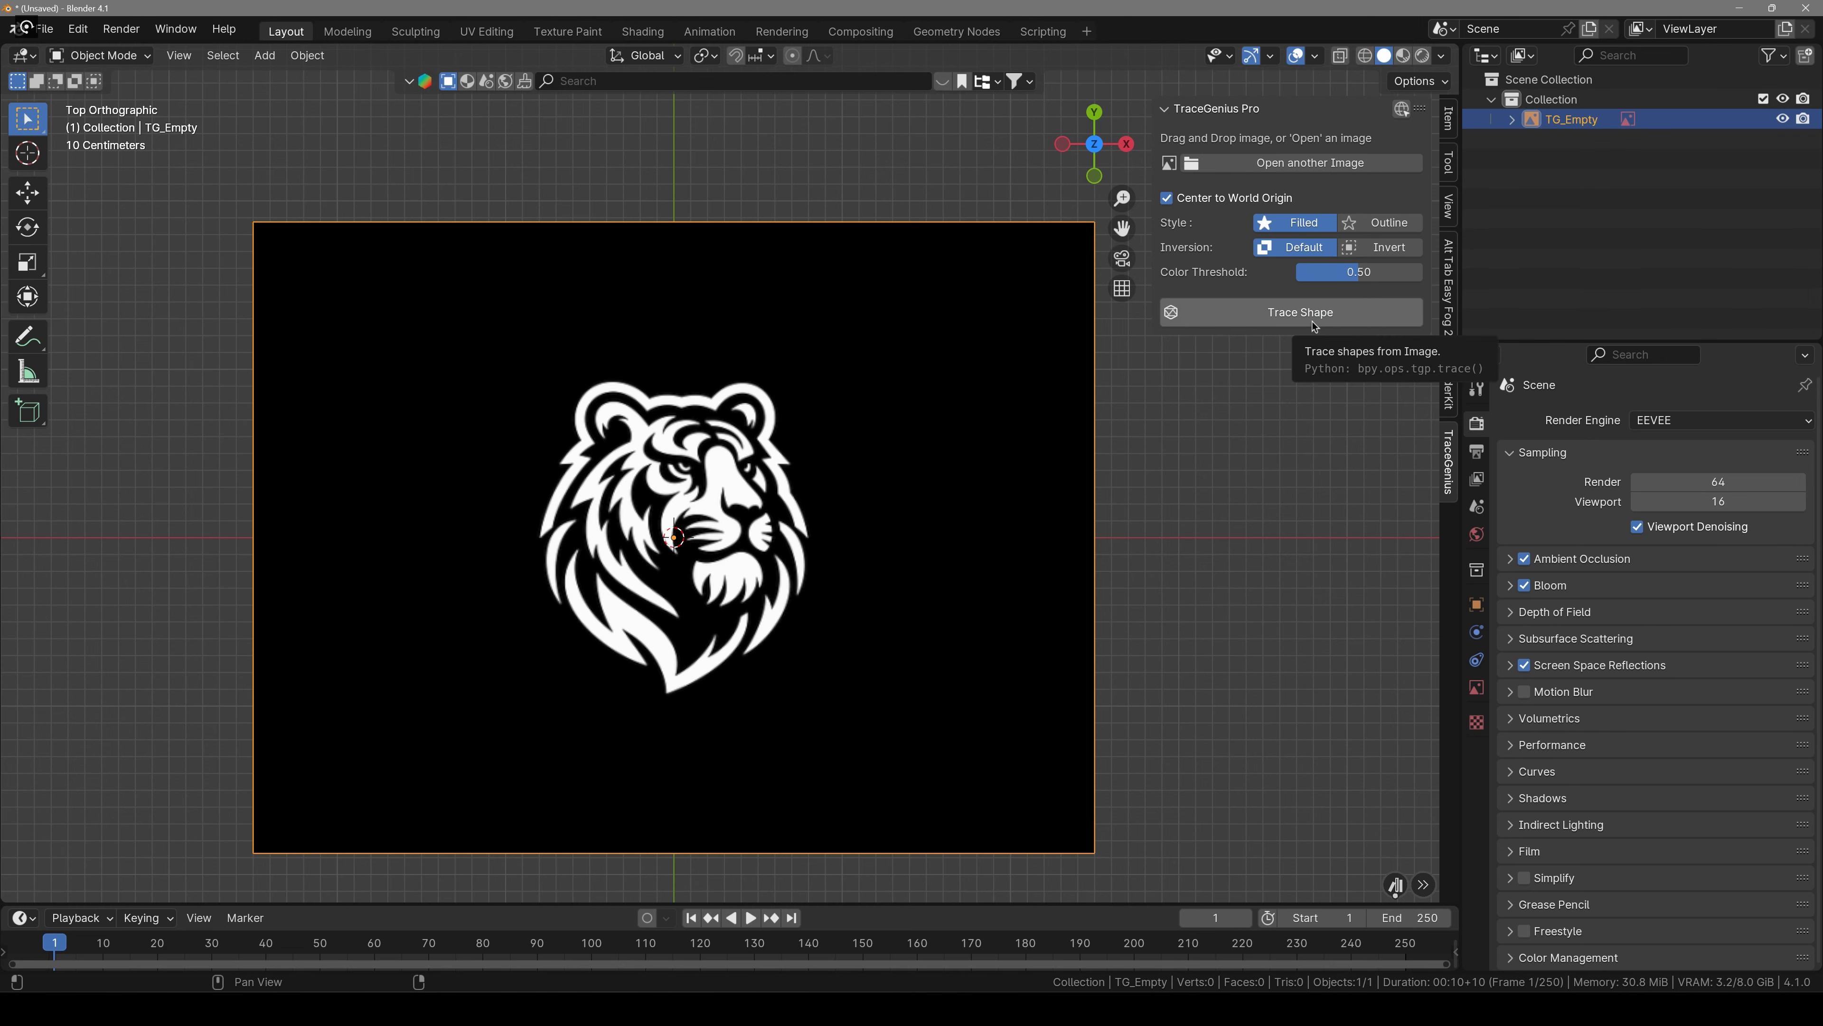
pyautogui.click(1301, 313)
pyautogui.scroll(-2, 842, 500)
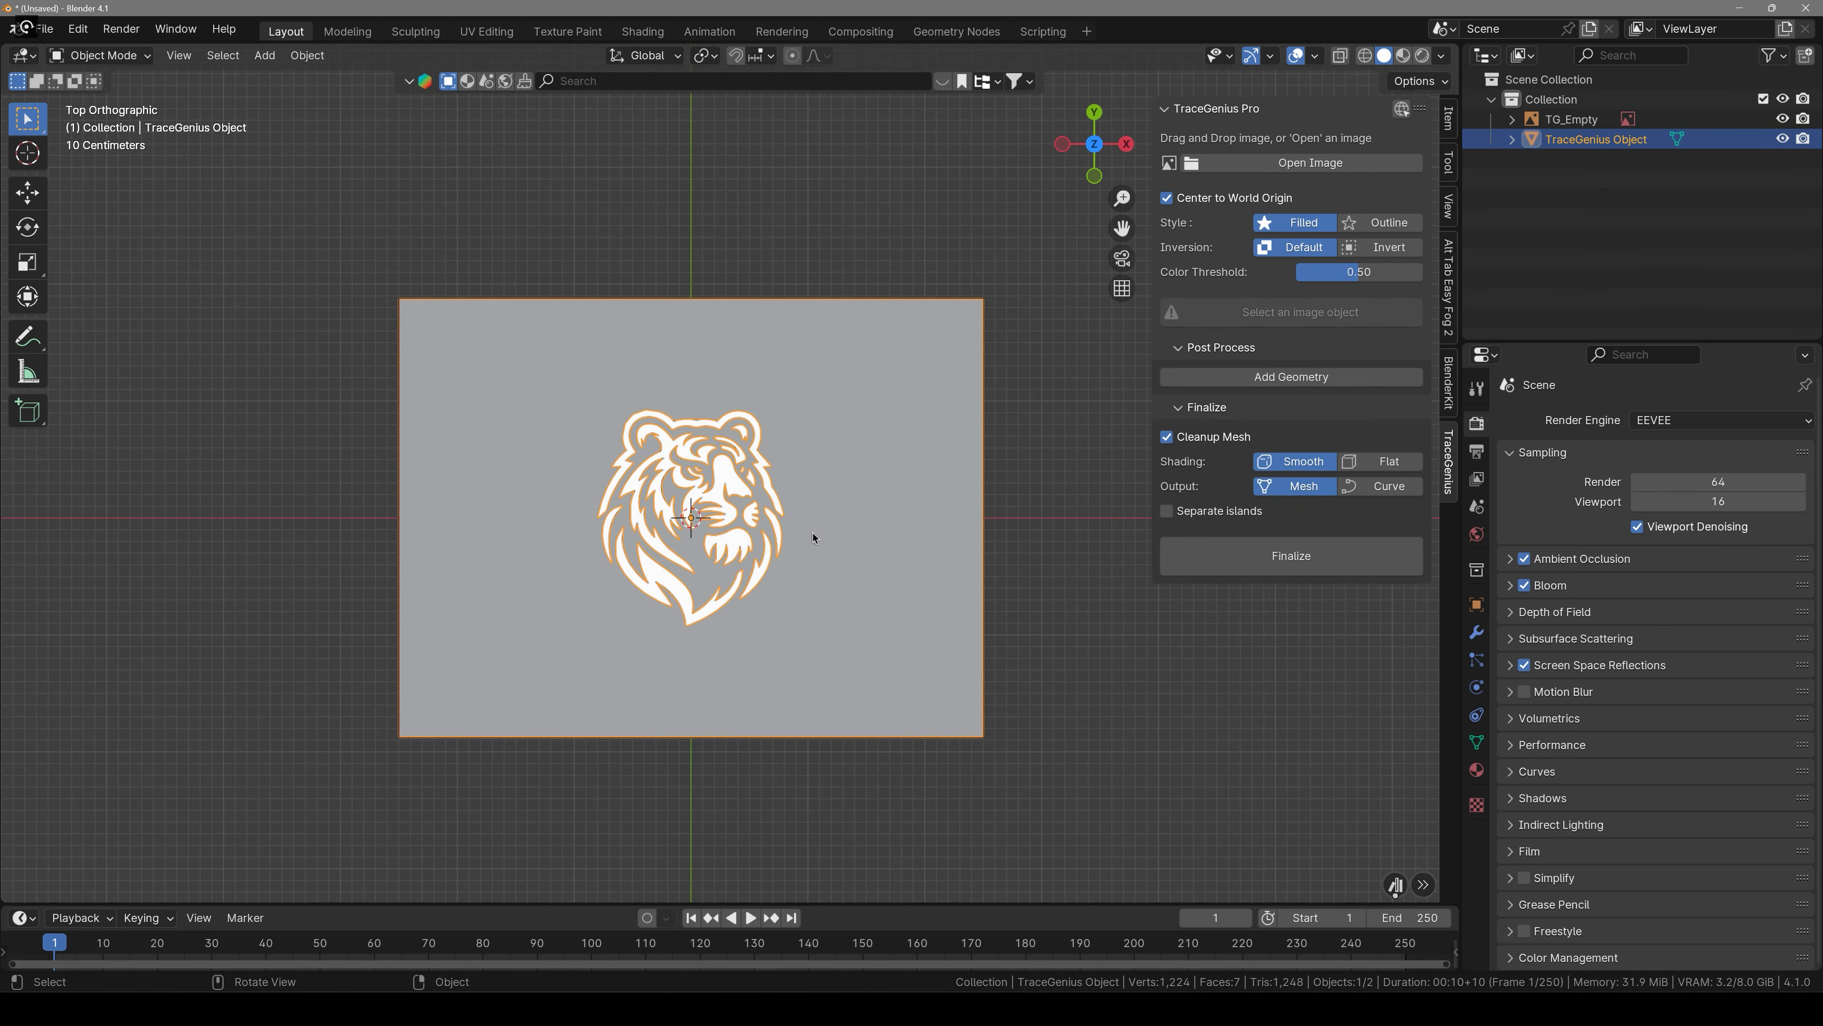
# Move the traced rectangle with the tiger cutout off the reference image, to its left.
pyautogui.press('g')
pyautogui.click(257, 552)
pyautogui.keyDown('shift'); pyautogui.moveTo(325, 476); pyautogui.dragTo(661, 474, button='middle'); pyautogui.keyUp('shift')
pyautogui.scroll(1, 631, 496)
pyautogui.moveTo(554, 550)
pyautogui.keyDown('shift'); pyautogui.mouseDown(button='middle')
pyautogui.moveTo(701, 603)
pyautogui.moveTo(712, 553)
pyautogui.mouseUp(button='middle'); pyautogui.keyUp('shift')
pyautogui.keyDown('shift'); pyautogui.moveTo(1078, 632); pyautogui.dragTo(900, 668, button='middle'); pyautogui.keyUp('shift')
pyautogui.moveTo(691, 483)
pyautogui.keyDown('shift'); pyautogui.mouseDown(button='middle')
pyautogui.moveTo(761, 440)
pyautogui.moveTo(755, 462)
pyautogui.mouseUp(button='middle'); pyautogui.keyUp('shift')
pyautogui.press('g')
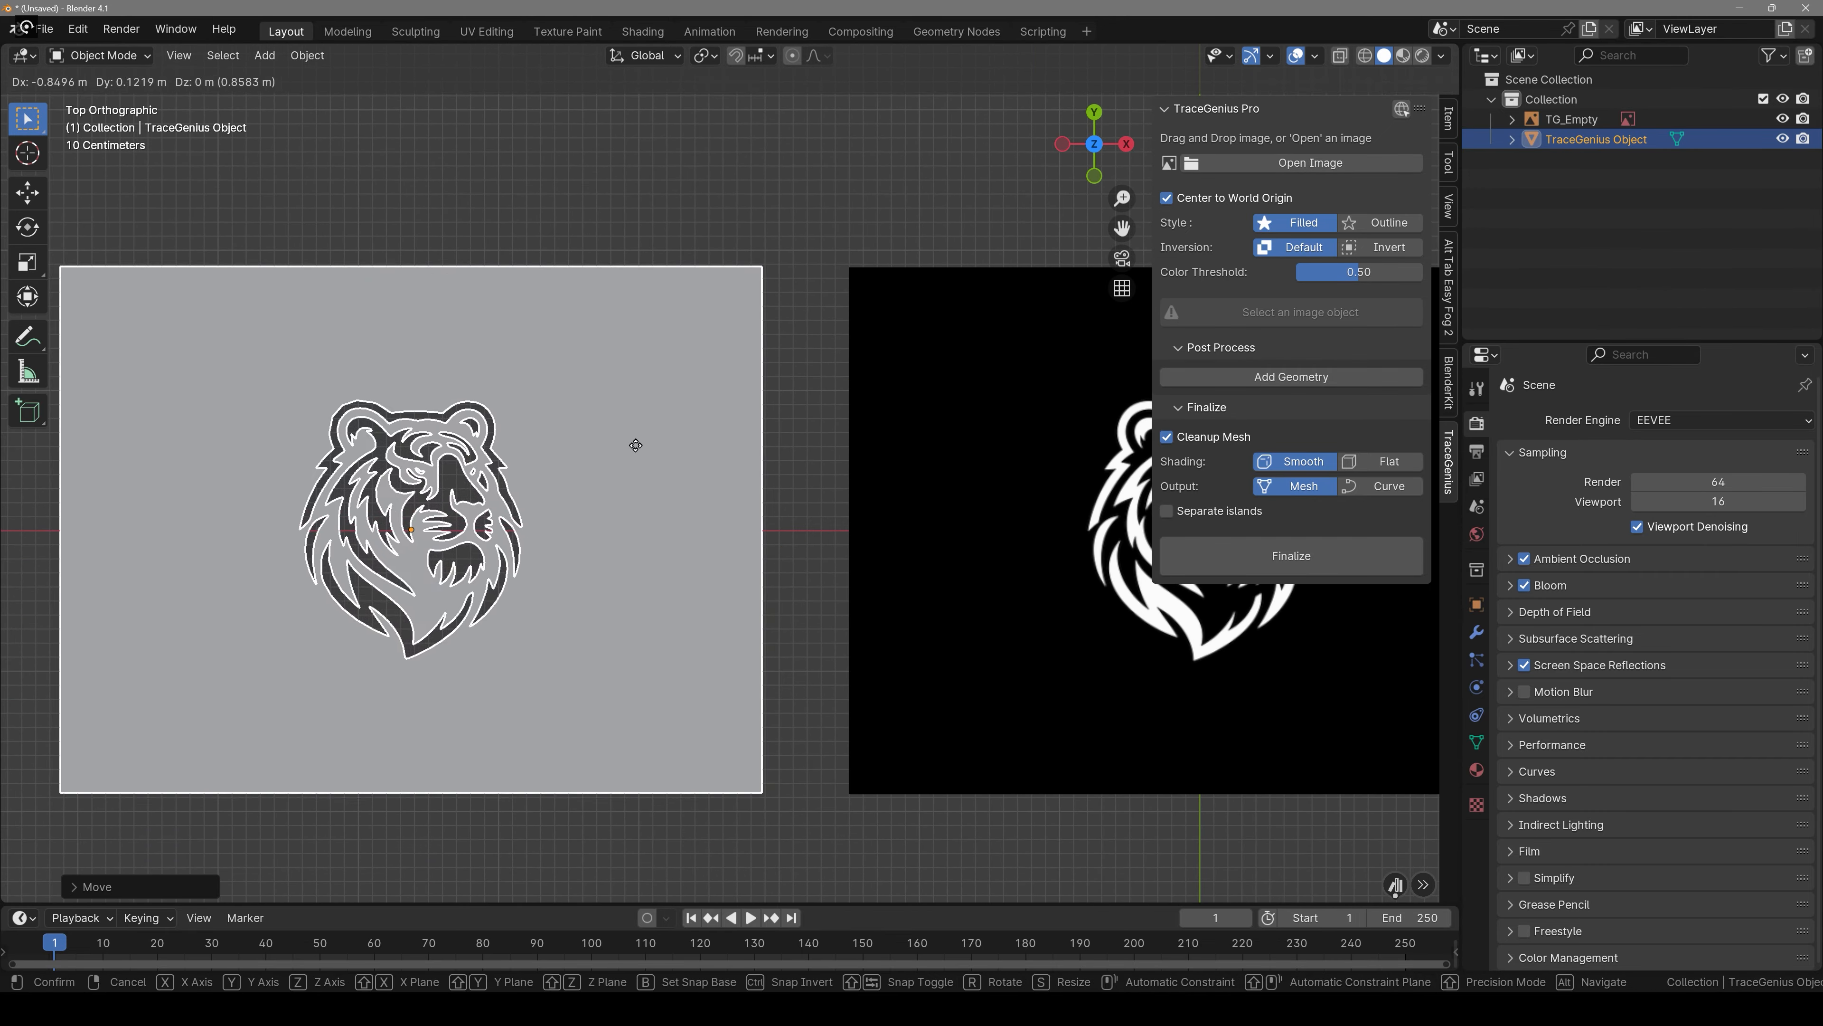
pyautogui.click(641, 449)
# Trace the reference image again with Filled style and Invert inversion.
pyautogui.click(971, 448)
pyautogui.keyDown('shift'); pyautogui.moveTo(981, 448); pyautogui.dragTo(582, 607, button='middle'); pyautogui.keyUp('shift')
pyautogui.keyDown('shift'); pyautogui.moveTo(783, 568); pyautogui.dragTo(803, 482, button='middle'); pyautogui.keyUp('shift')
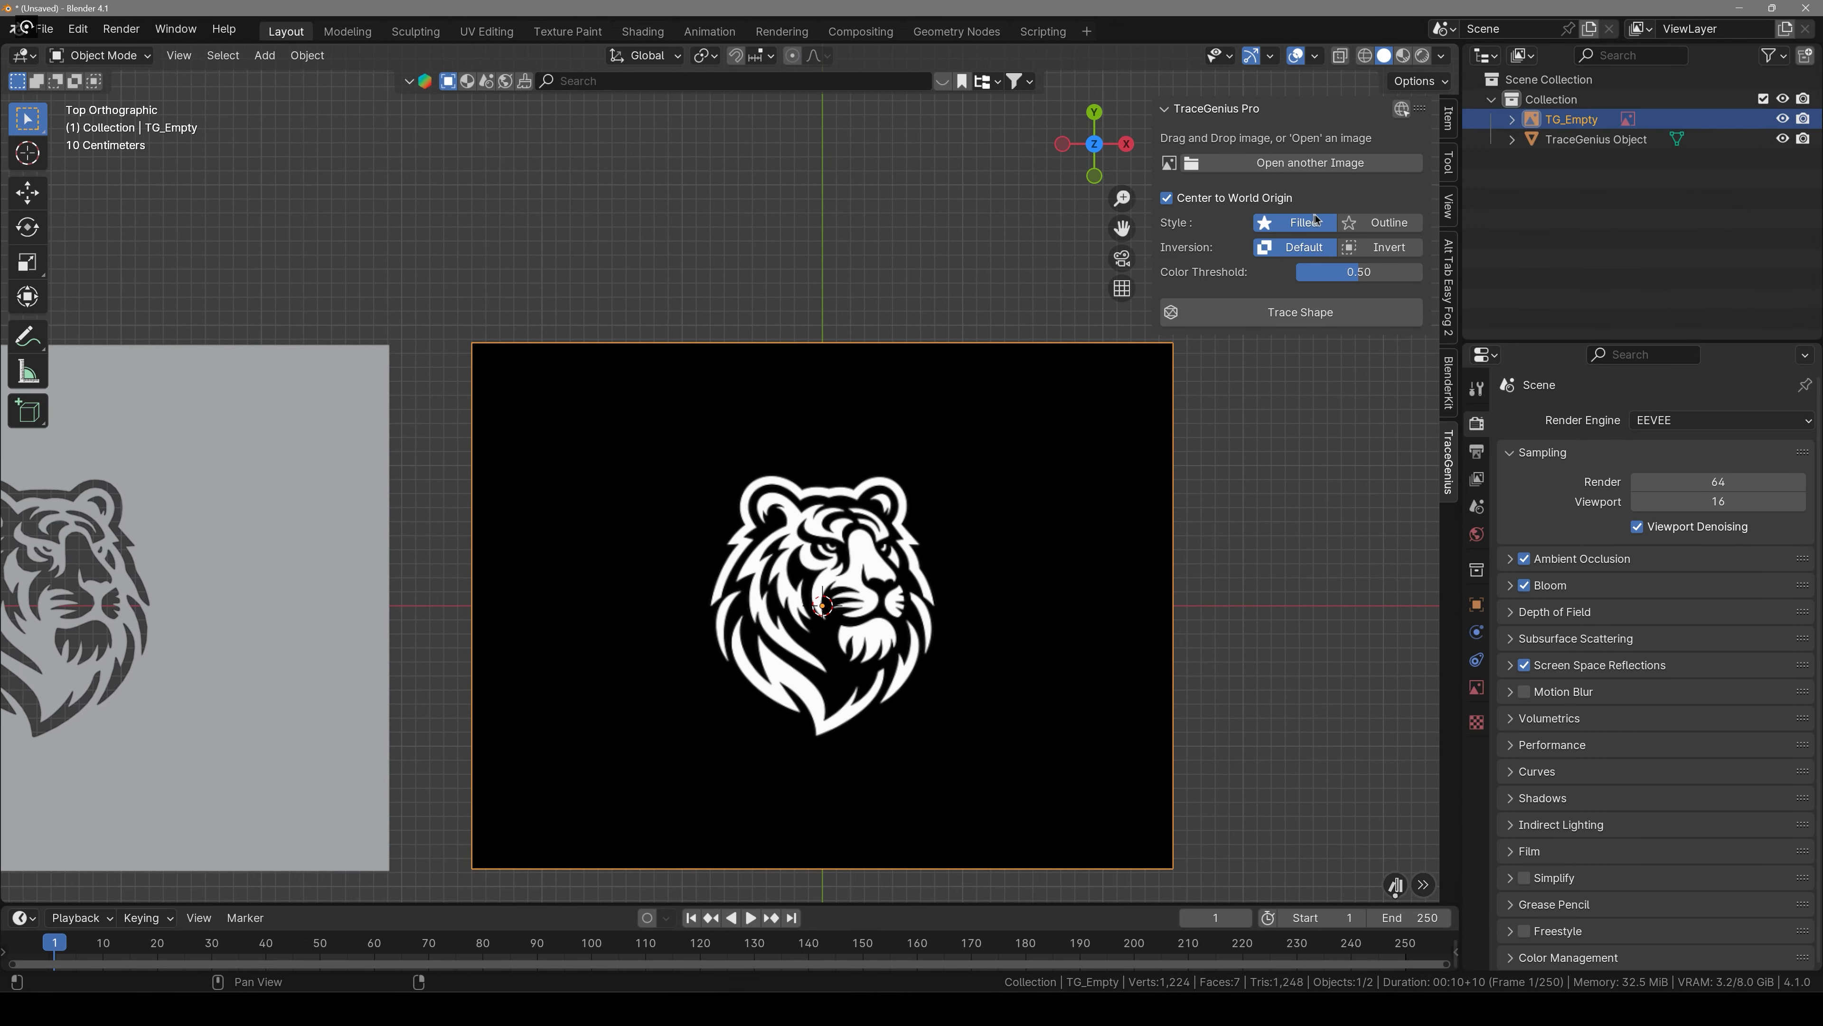
pyautogui.click(1389, 247)
pyautogui.scroll(-2, 466, 496)
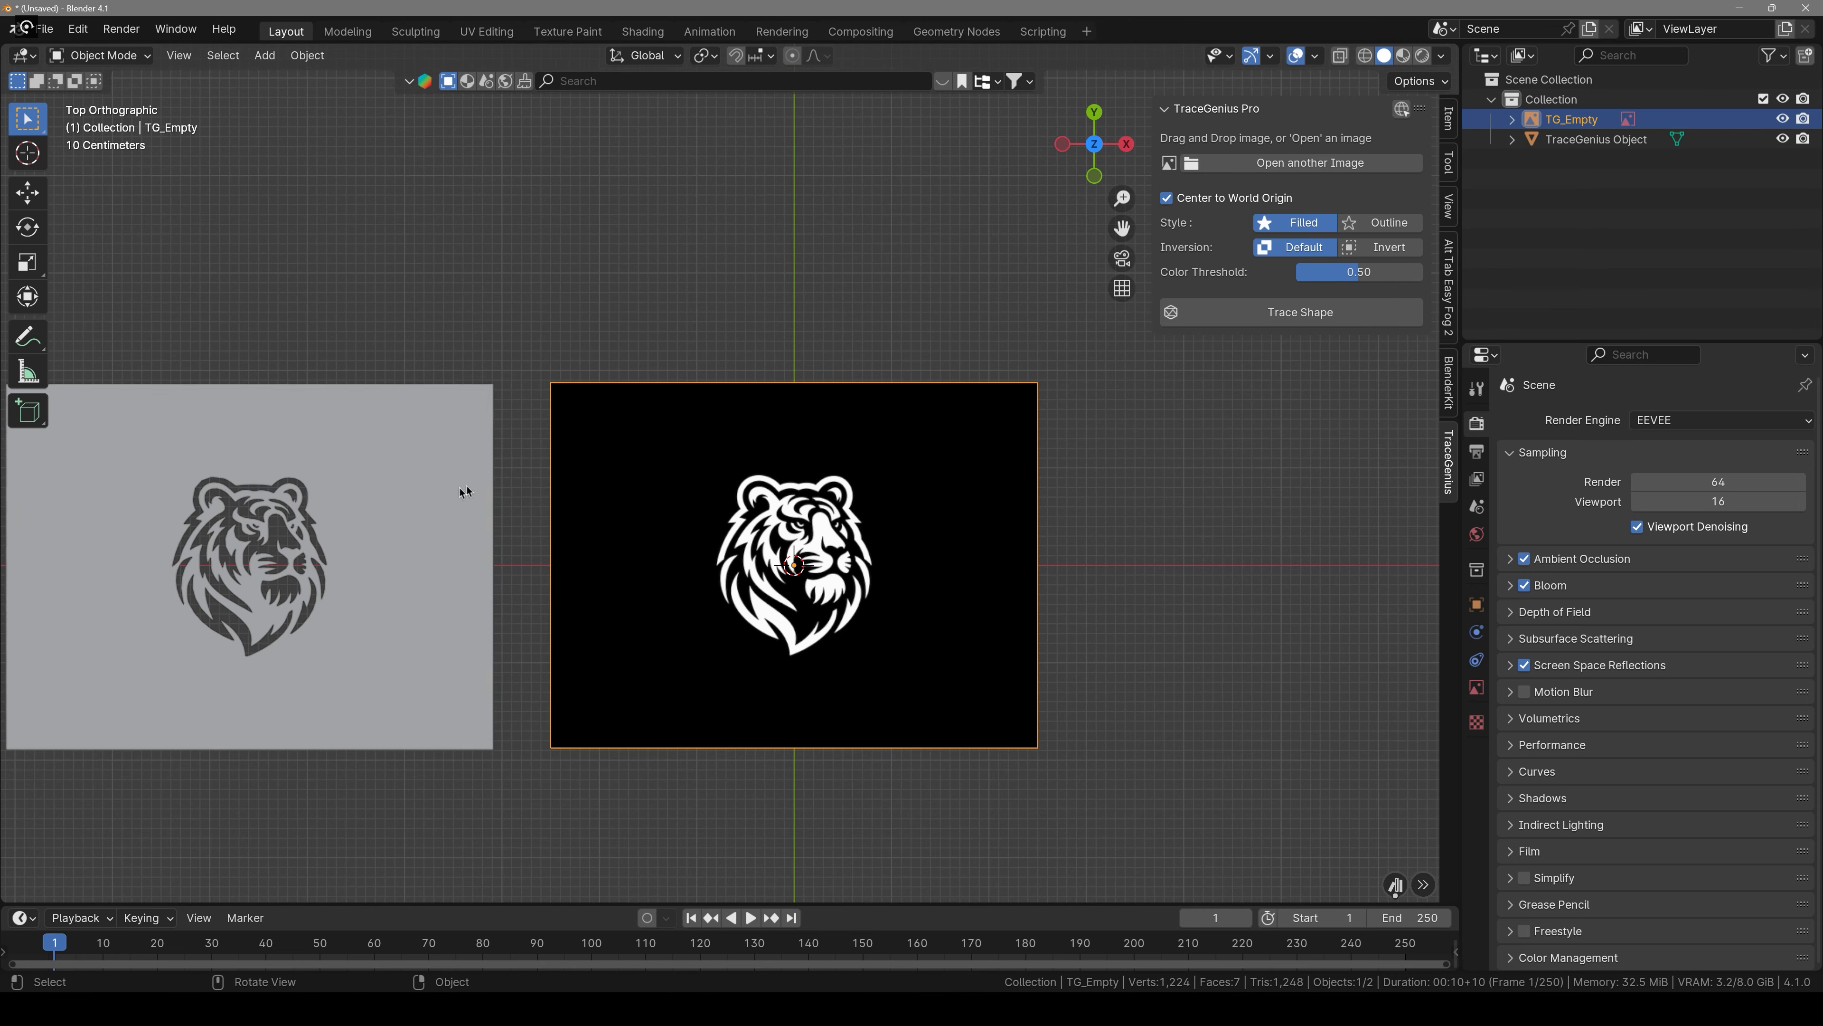
pyautogui.click(1283, 316)
# Move the inverted tiger trace above the reference image and deselect it.
pyautogui.press('g')
pyautogui.click(916, 250)
pyautogui.moveTo(915, 250)
pyautogui.keyDown('shift'); pyautogui.mouseDown(button='middle')
pyautogui.moveTo(841, 370)
pyautogui.moveTo(907, 400)
pyautogui.mouseUp(button='middle'); pyautogui.keyUp('shift')
pyautogui.scroll(2, 847, 373)
pyautogui.click(910, 407)
pyautogui.click(855, 327)
pyautogui.press('g')
pyautogui.click(787, 351)
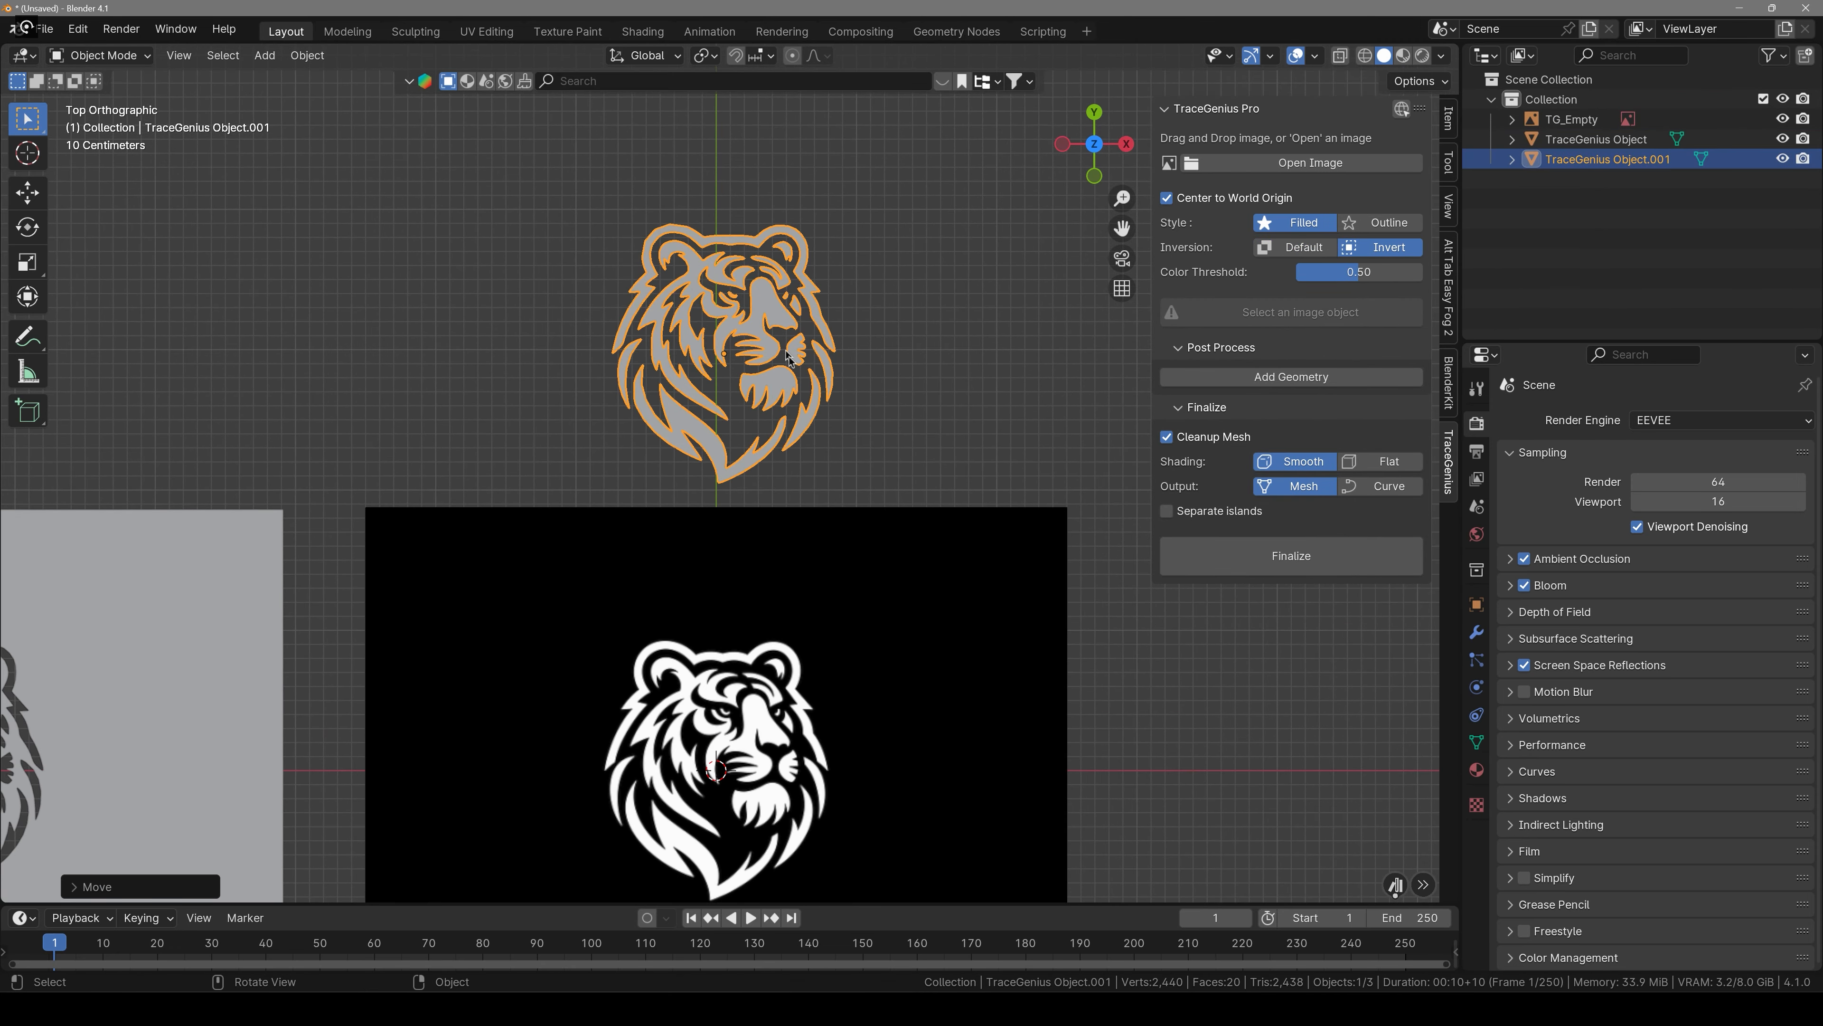
pyautogui.click(795, 467)
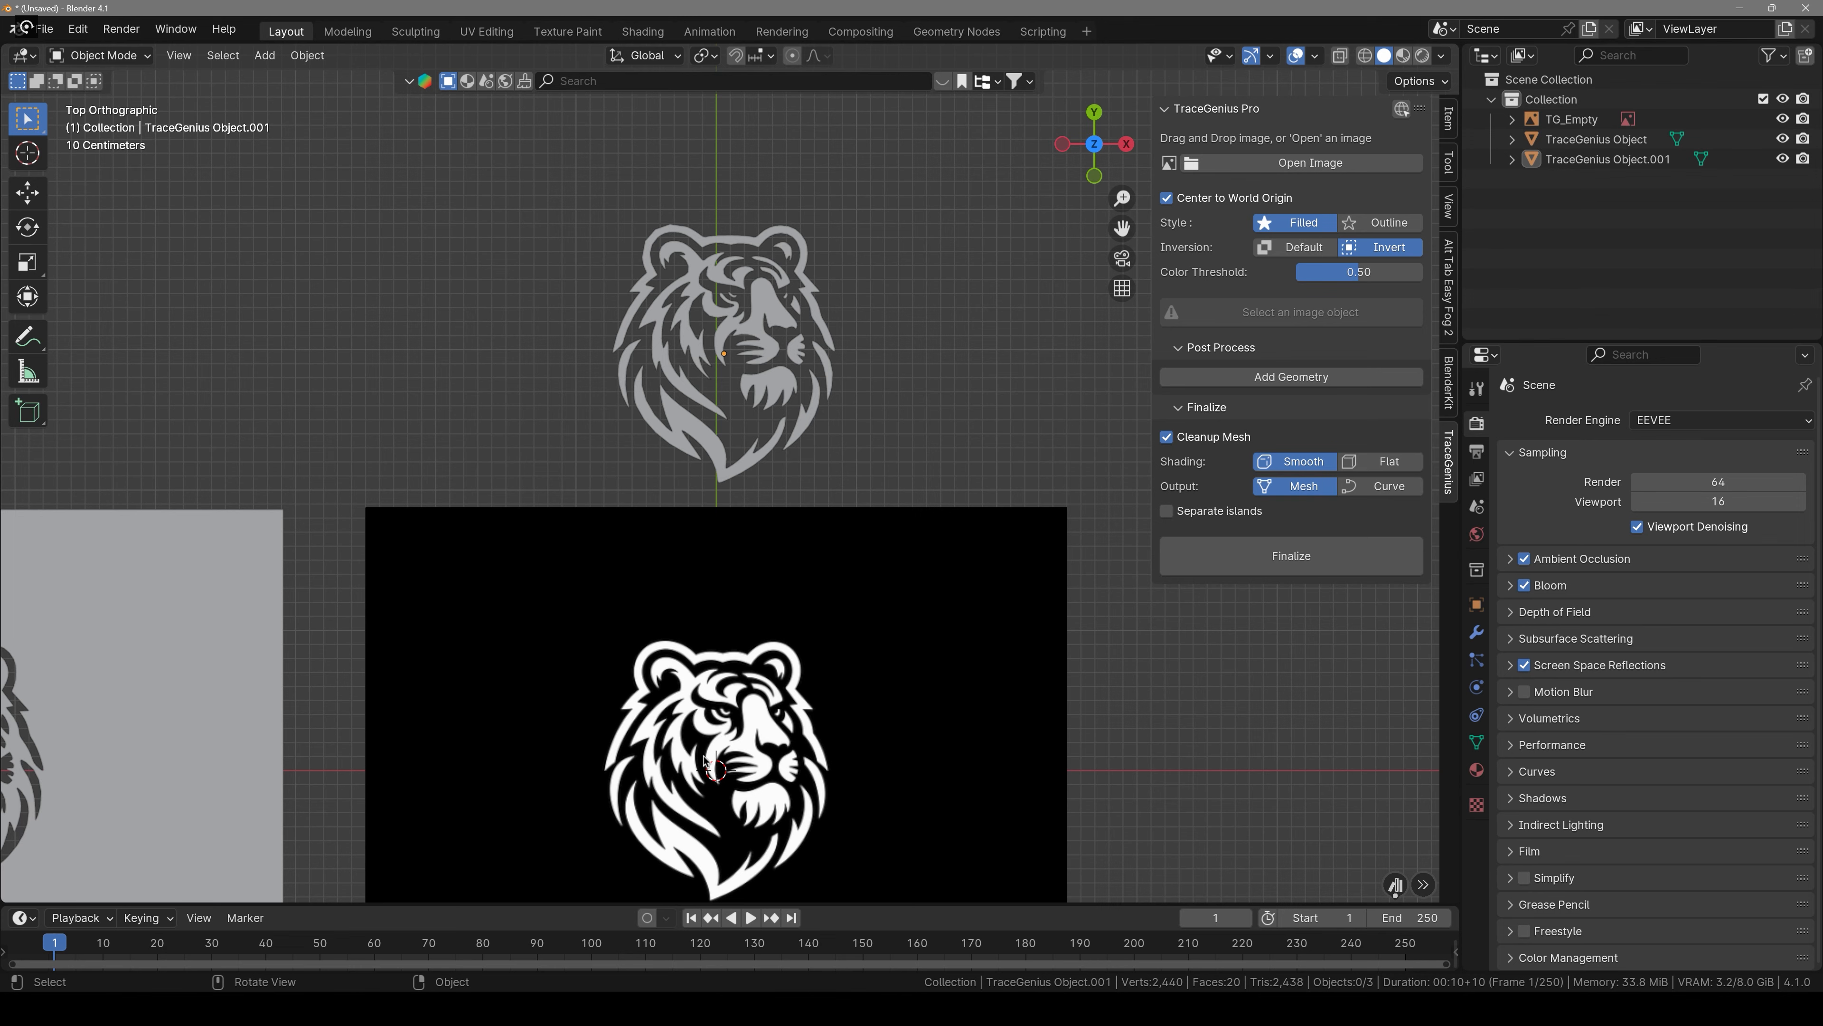
# Inspect the inverted tiger trace's mesh vertices in Edit Mode, ending back in Object Mode.
pyautogui.click(760, 317)
pyautogui.hotkey('ctrl', 'Tab')
pyautogui.click(923, 317)
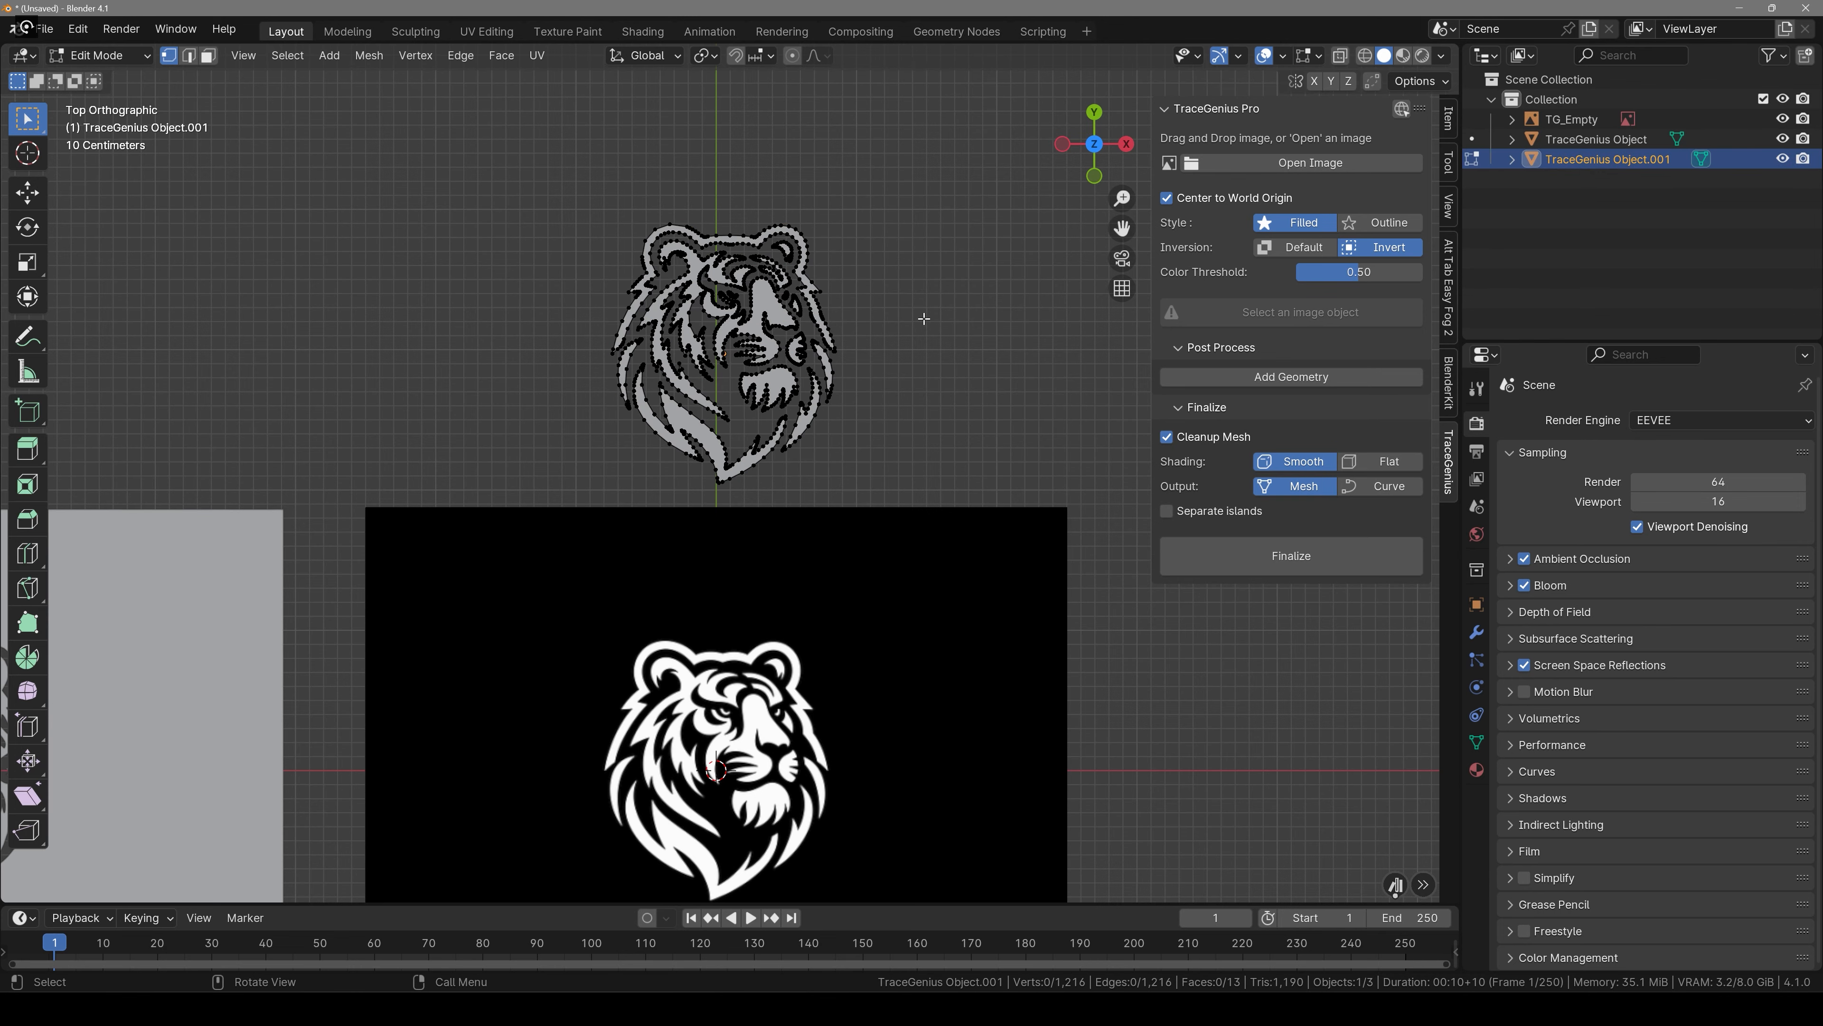
pyautogui.scroll(4, 918, 317)
pyautogui.keyDown('shift'); pyautogui.moveTo(651, 304); pyautogui.dragTo(634, 505, button='middle'); pyautogui.keyUp('shift')
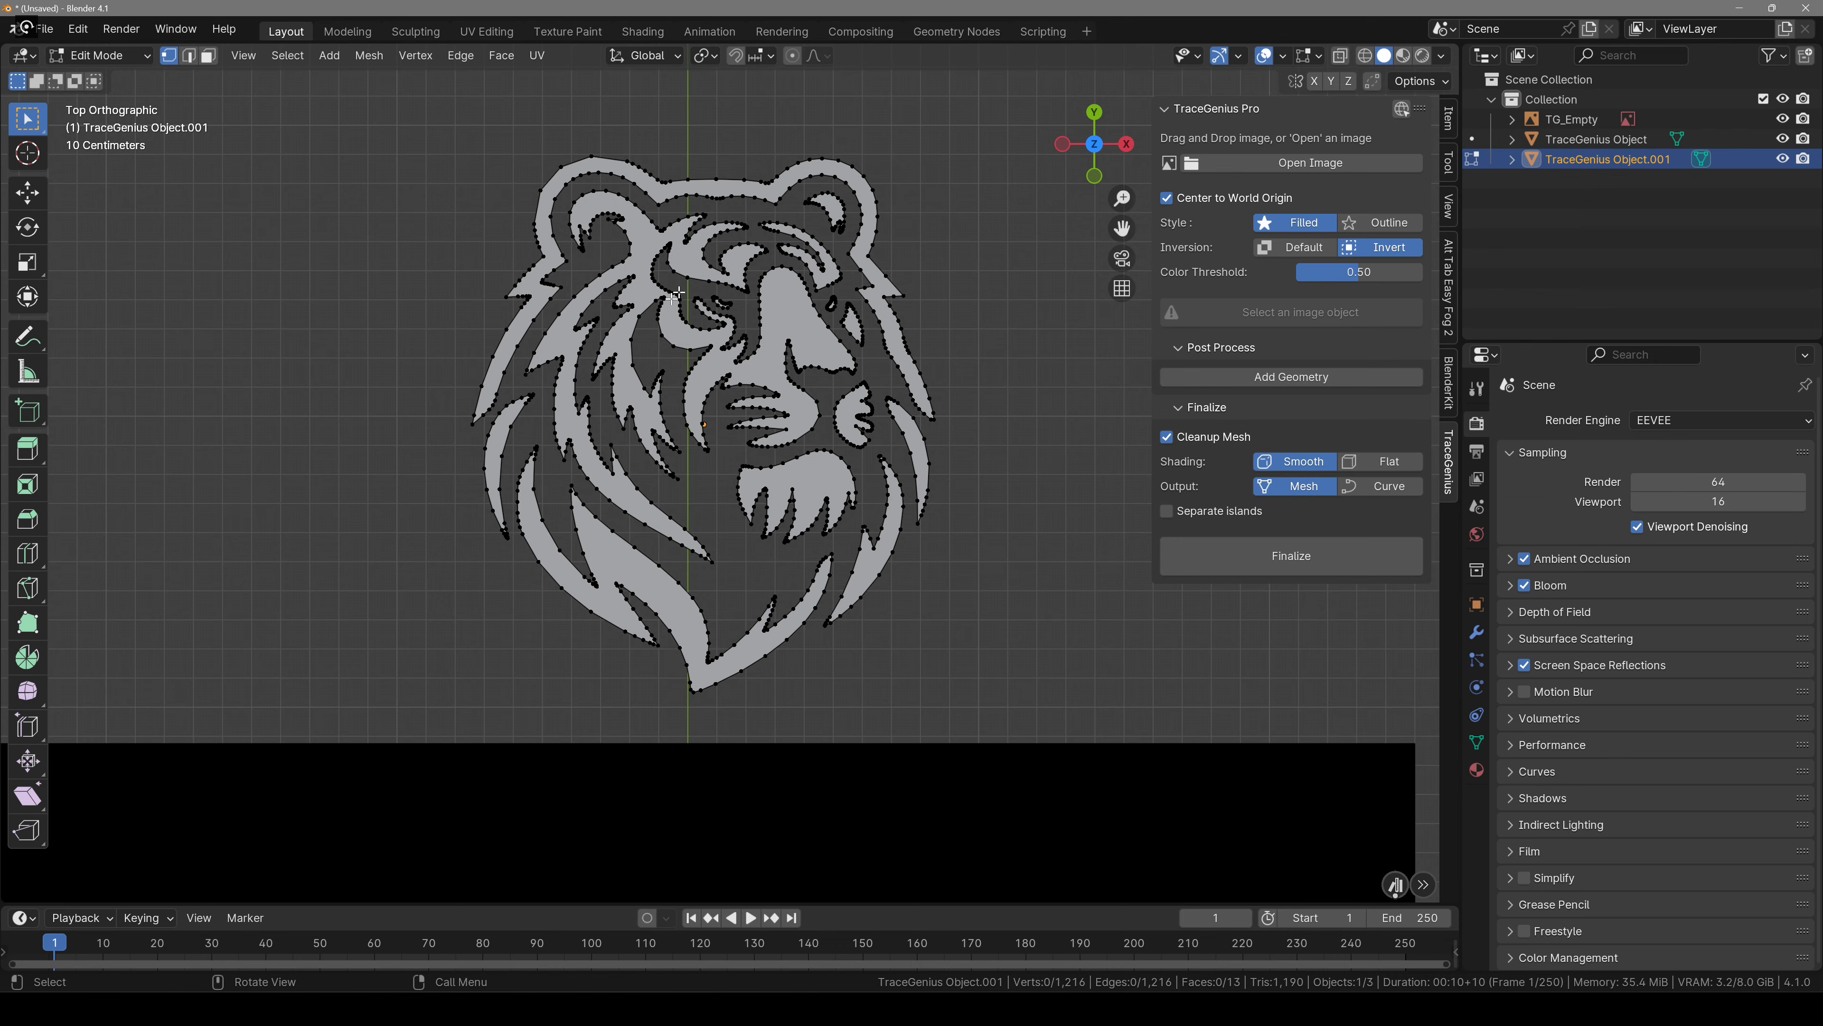
pyautogui.press('Tab')
# Trace the reference image once more with Outline style and Invert inversion.
pyautogui.scroll(-4, 855, 514)
pyautogui.keyDown('shift'); pyautogui.moveTo(856, 514); pyautogui.dragTo(855, 276, button='middle'); pyautogui.keyUp('shift')
pyautogui.click(929, 615)
pyautogui.scroll(-2, 930, 615)
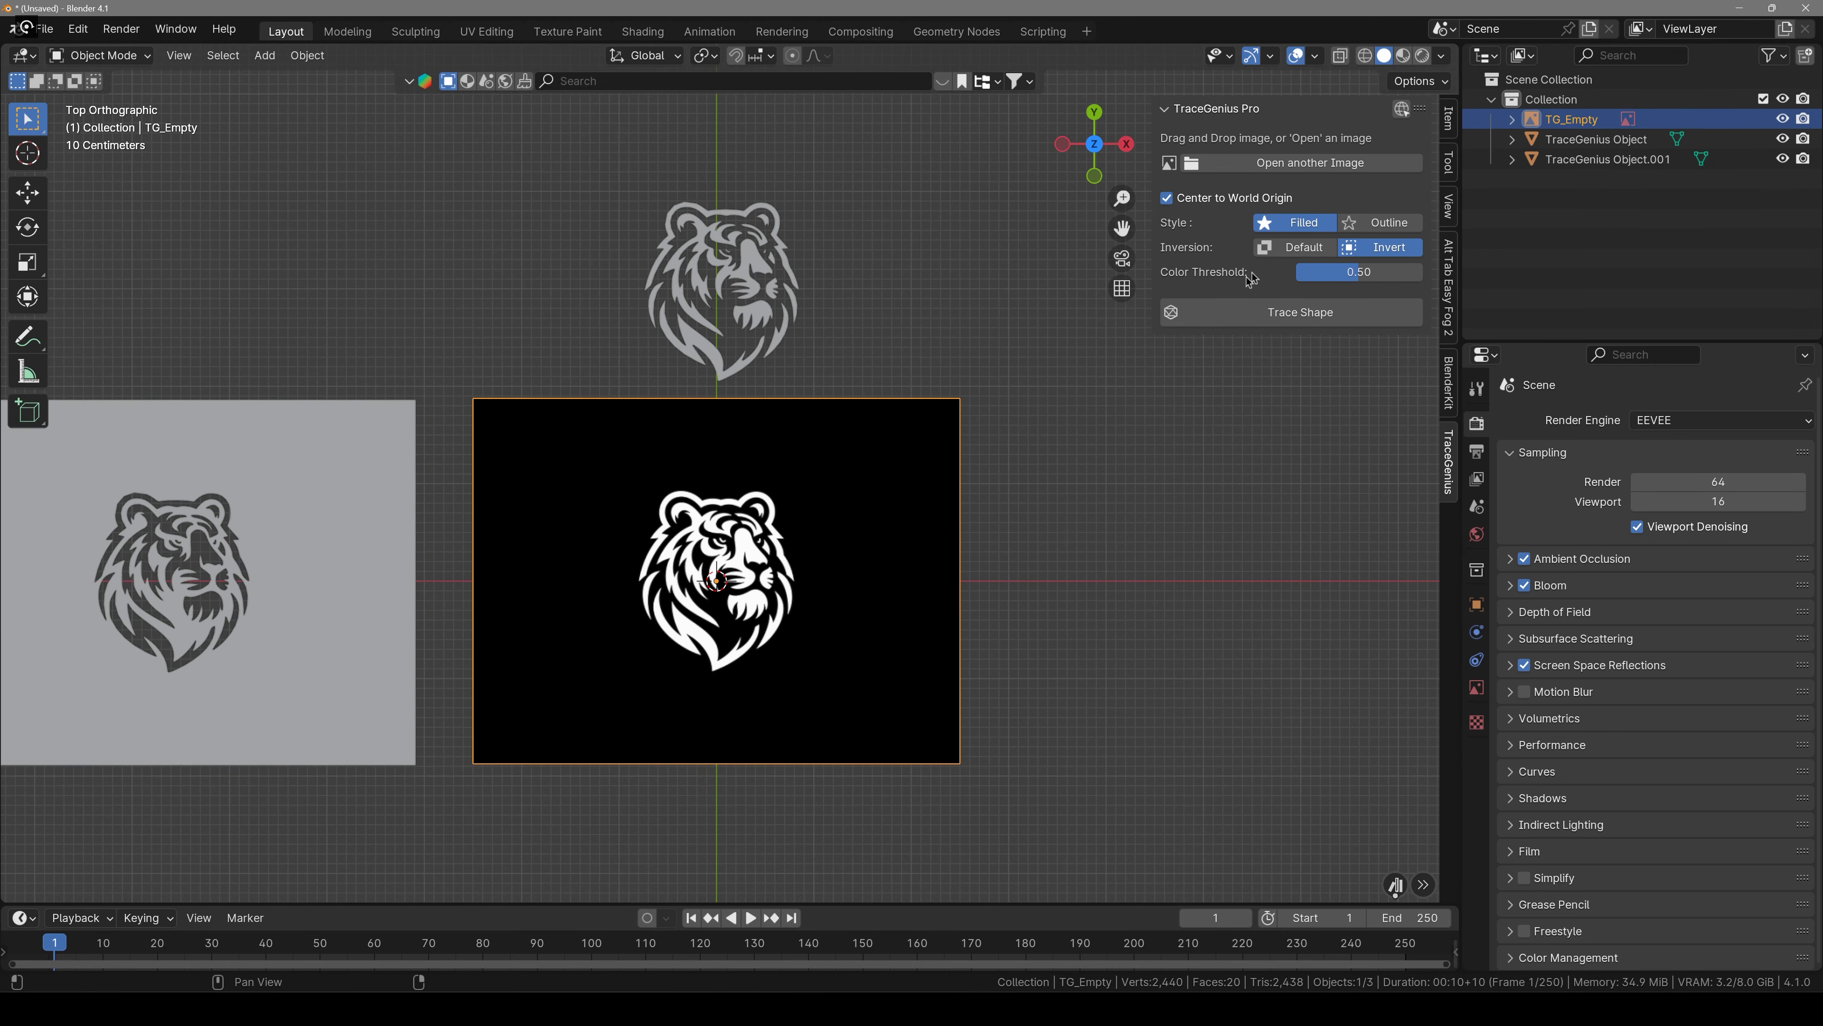
pyautogui.click(1372, 230)
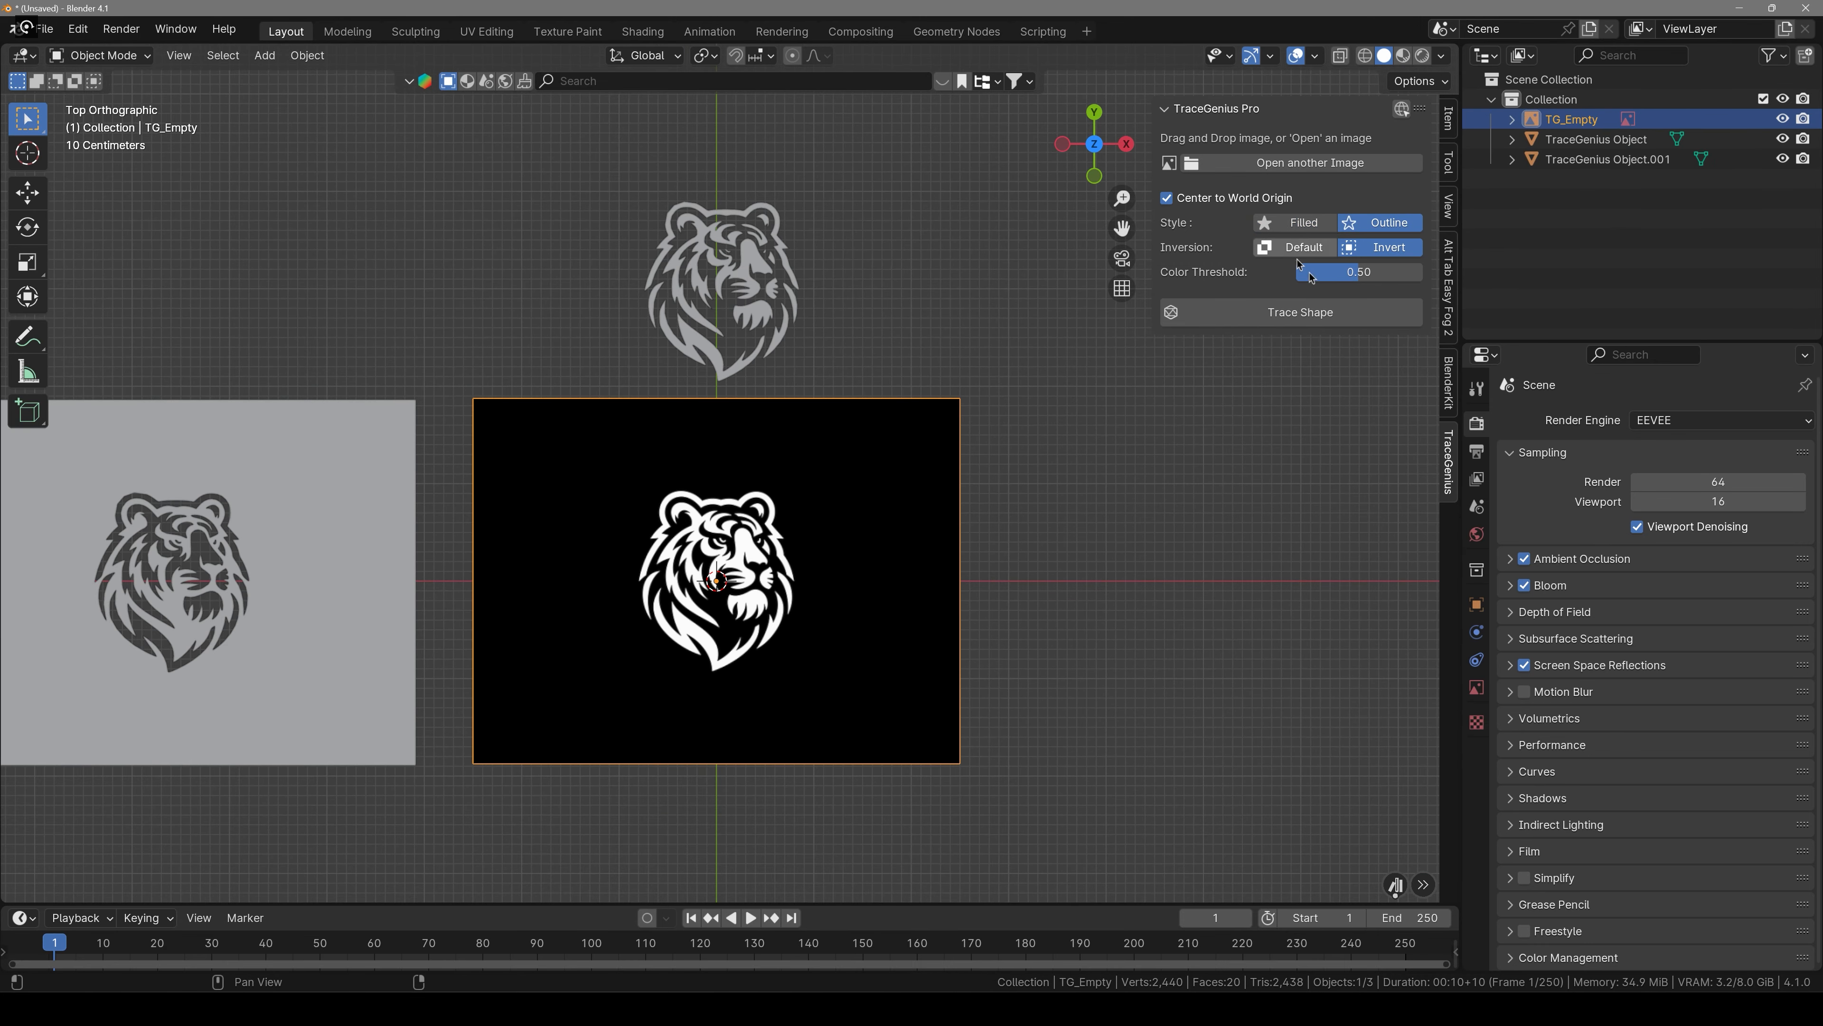
pyautogui.click(1292, 312)
# Place the outline tiger trace to the left of the filled inverted tiger, and select the filled one.
pyautogui.moveTo(782, 619)
pyautogui.mouseDown()
pyautogui.moveTo(695, 559)
pyautogui.moveTo(587, 321)
pyautogui.mouseUp()
pyautogui.click(577, 344)
pyautogui.click(616, 312)
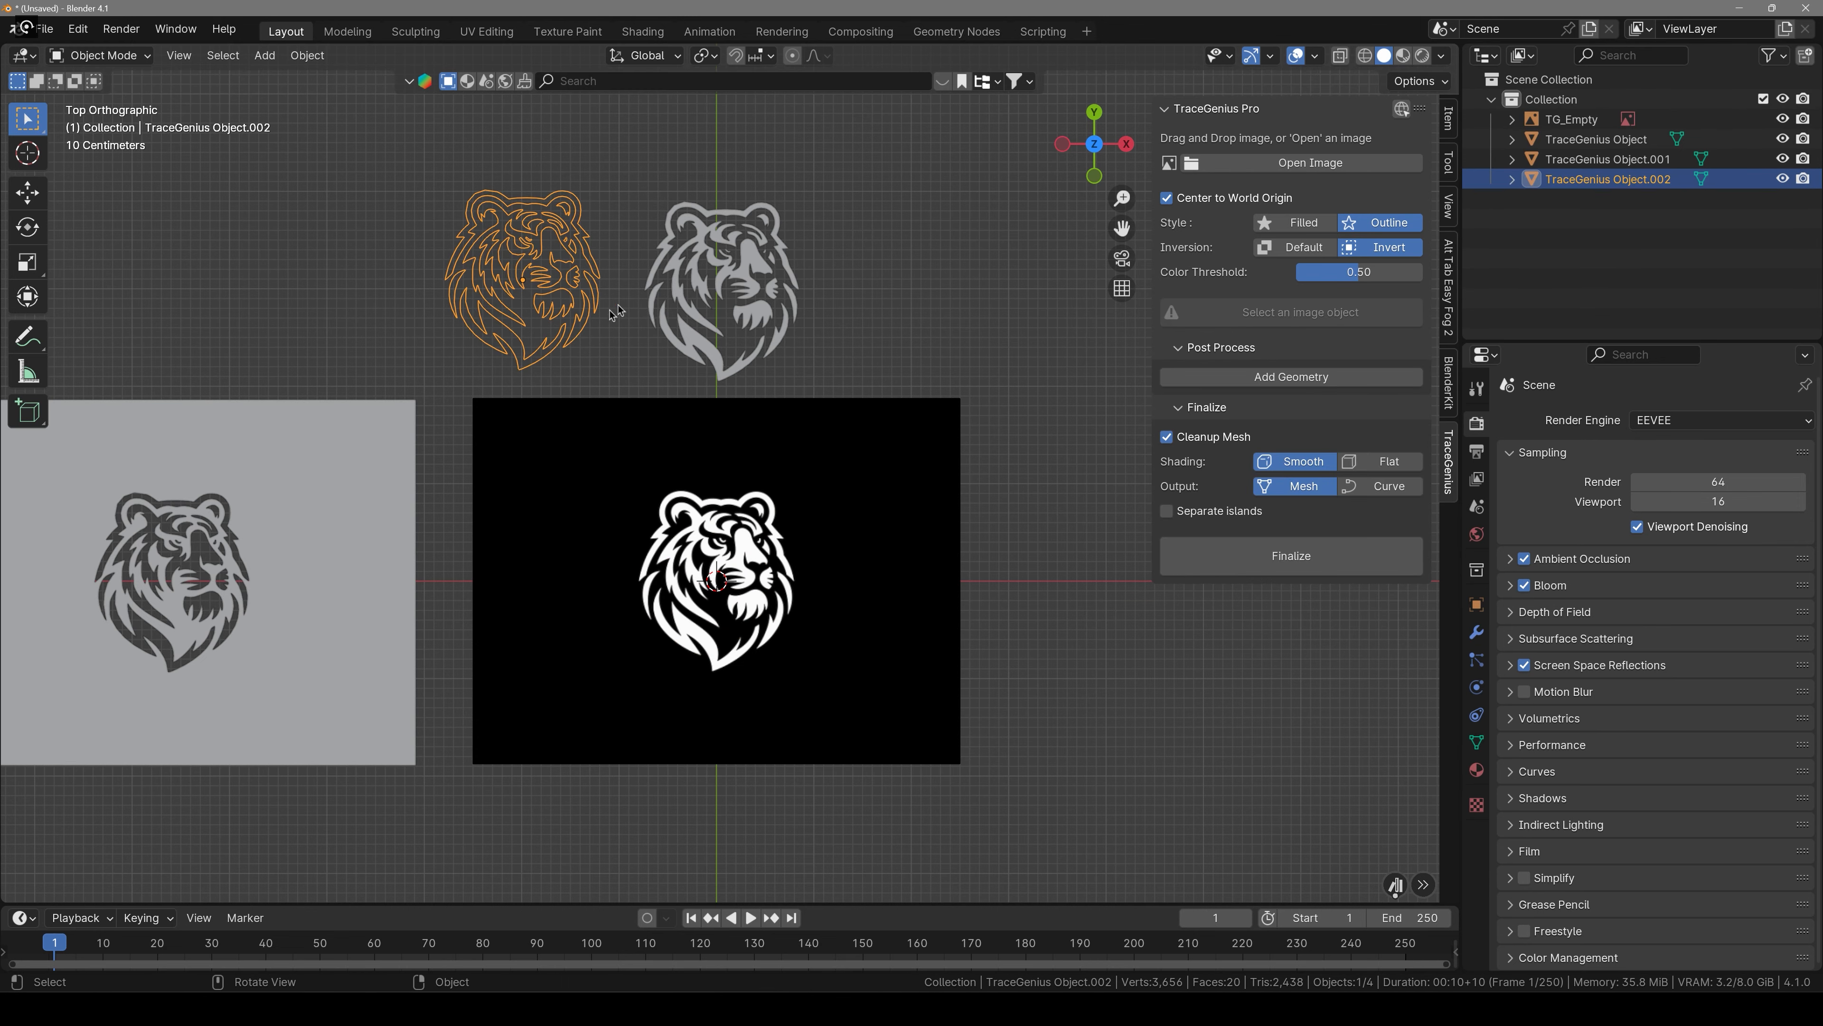
pyautogui.click(745, 299)
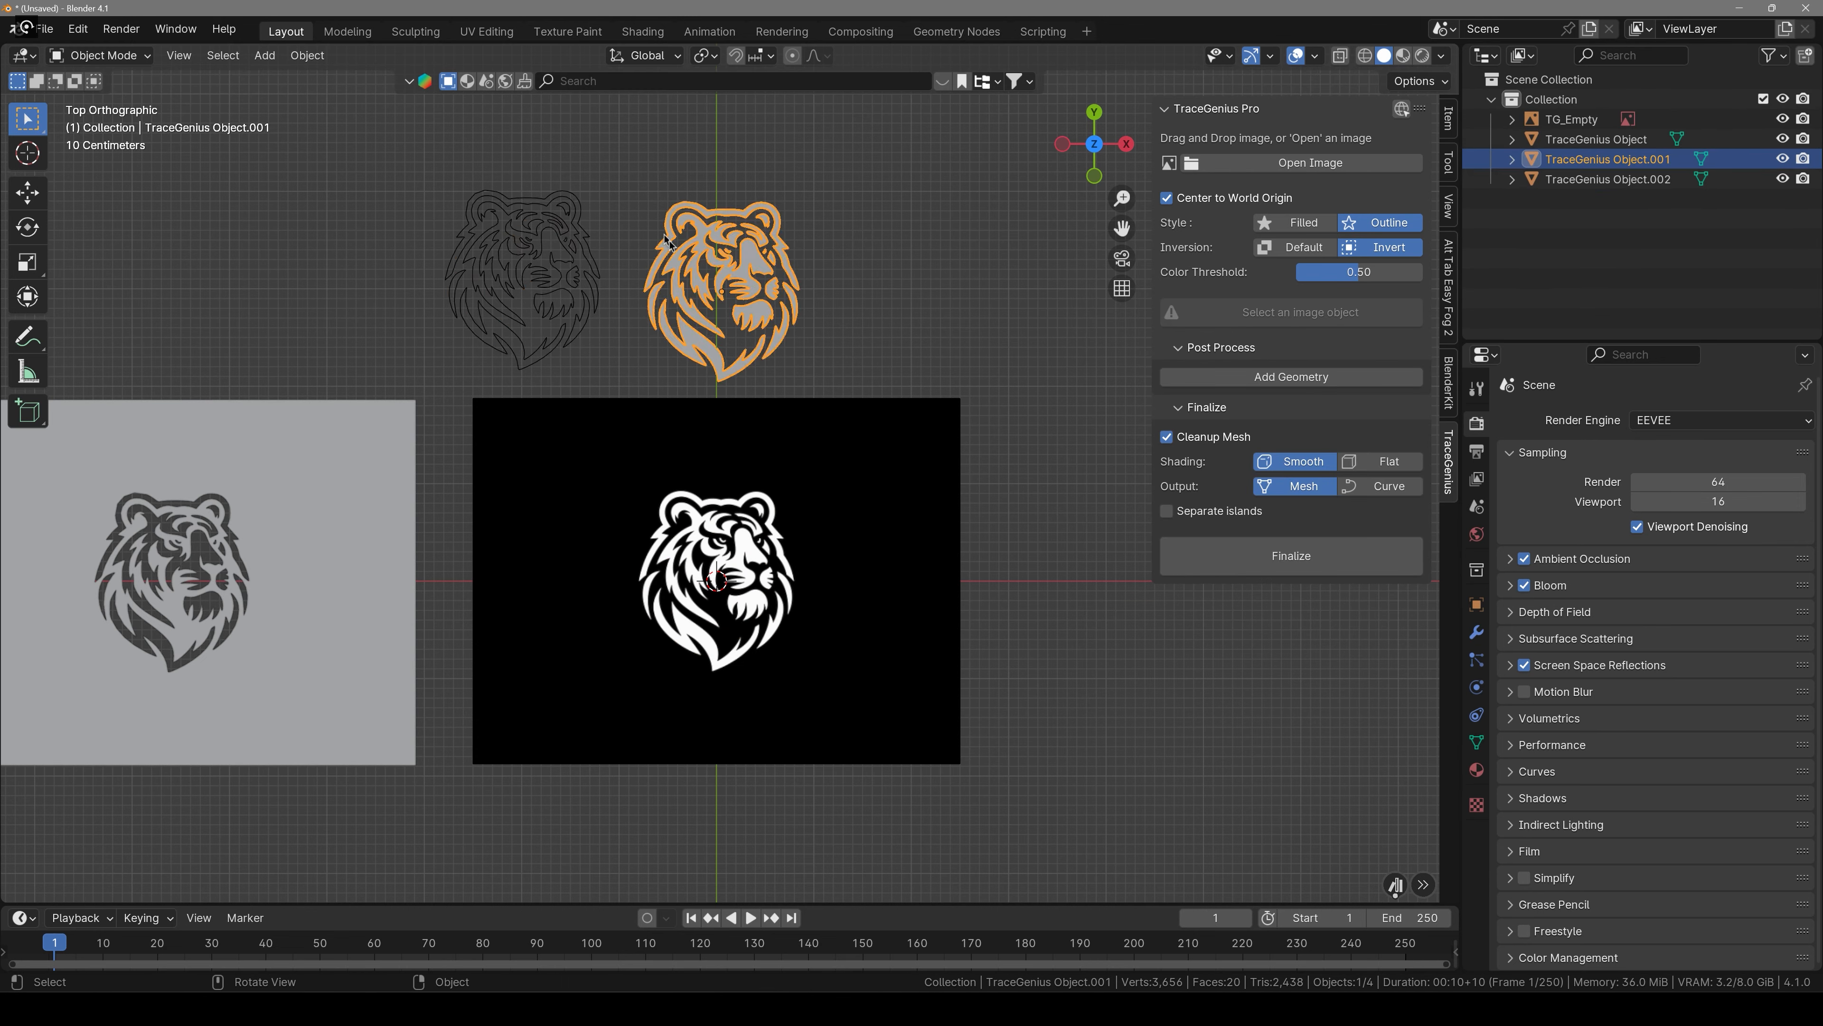
# Add geometry settings to the filled tiger trace, extrude it 0.17 m, and deselect it.
pyautogui.click(1257, 387)
pyautogui.scroll(2, 933, 380)
pyautogui.keyDown('shift'); pyautogui.moveTo(915, 203); pyautogui.dragTo(798, 542, button='middle'); pyautogui.keyUp('shift')
pyautogui.scroll(2, 798, 542)
pyautogui.moveTo(1104, 390); pyautogui.dragTo(1133, 362, button='middle')
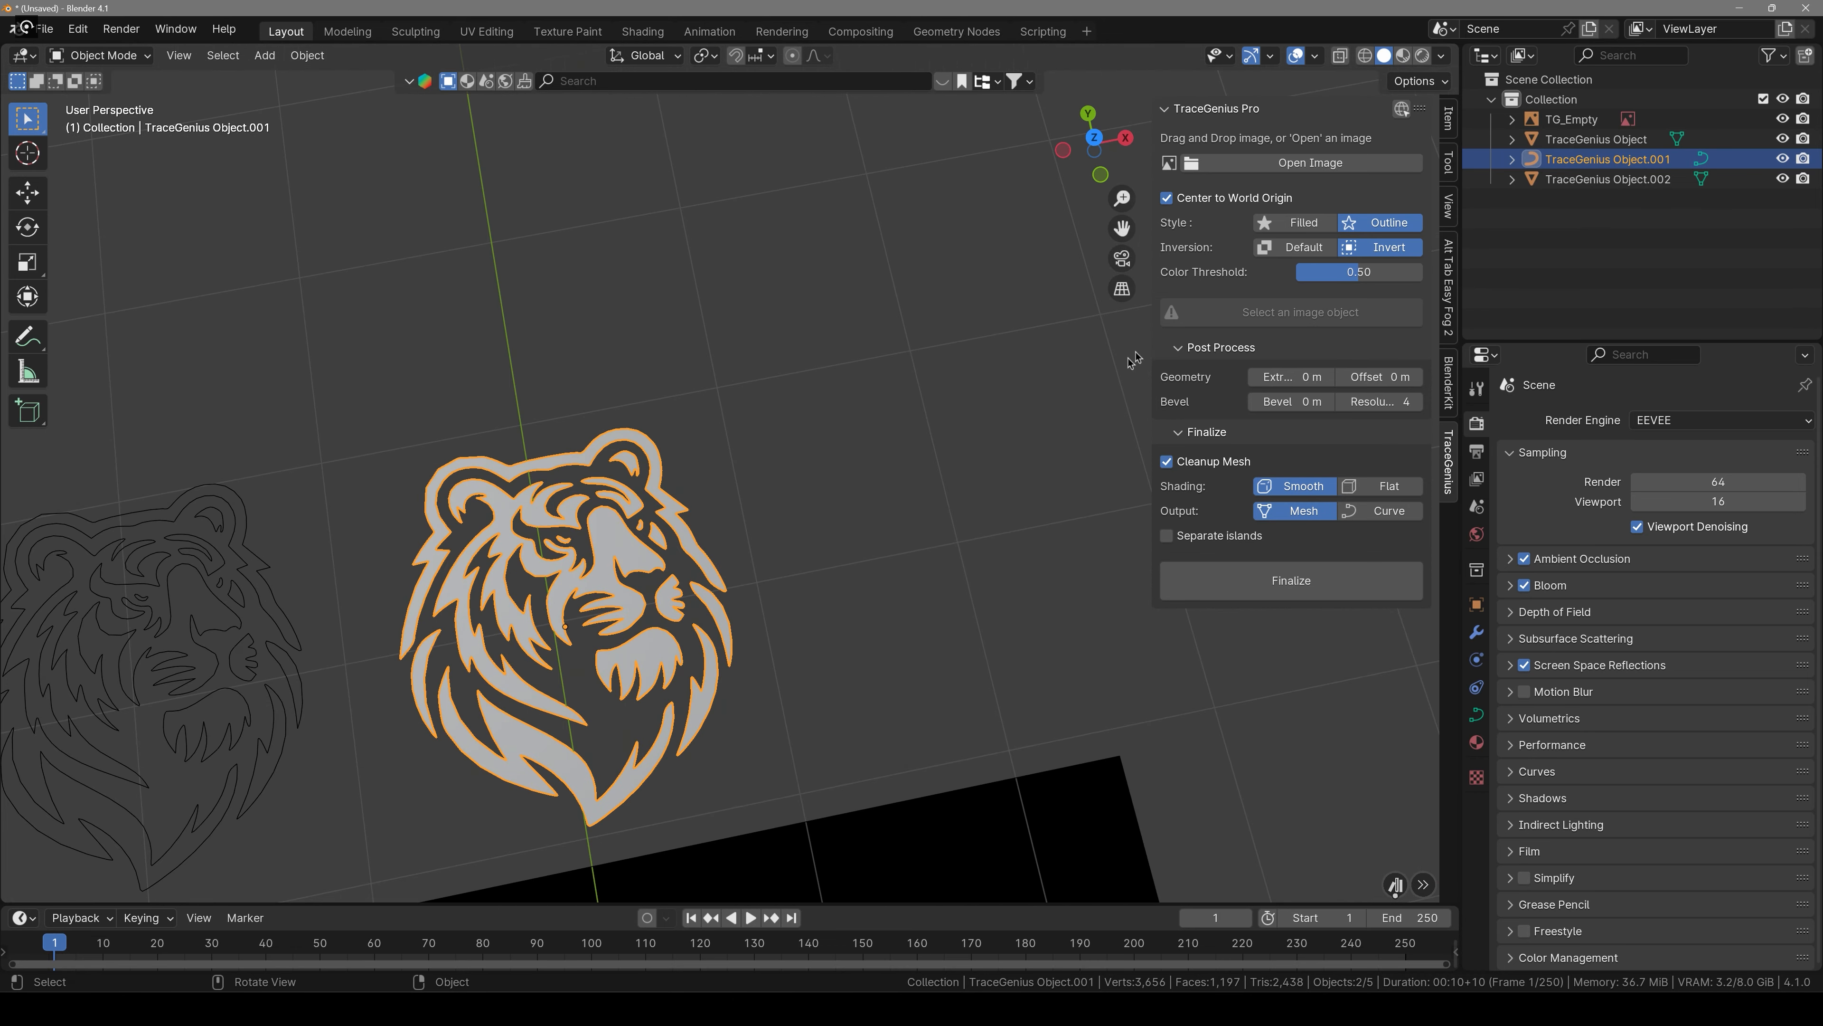
pyautogui.moveTo(1152, 359); pyautogui.dragTo(1106, 374)
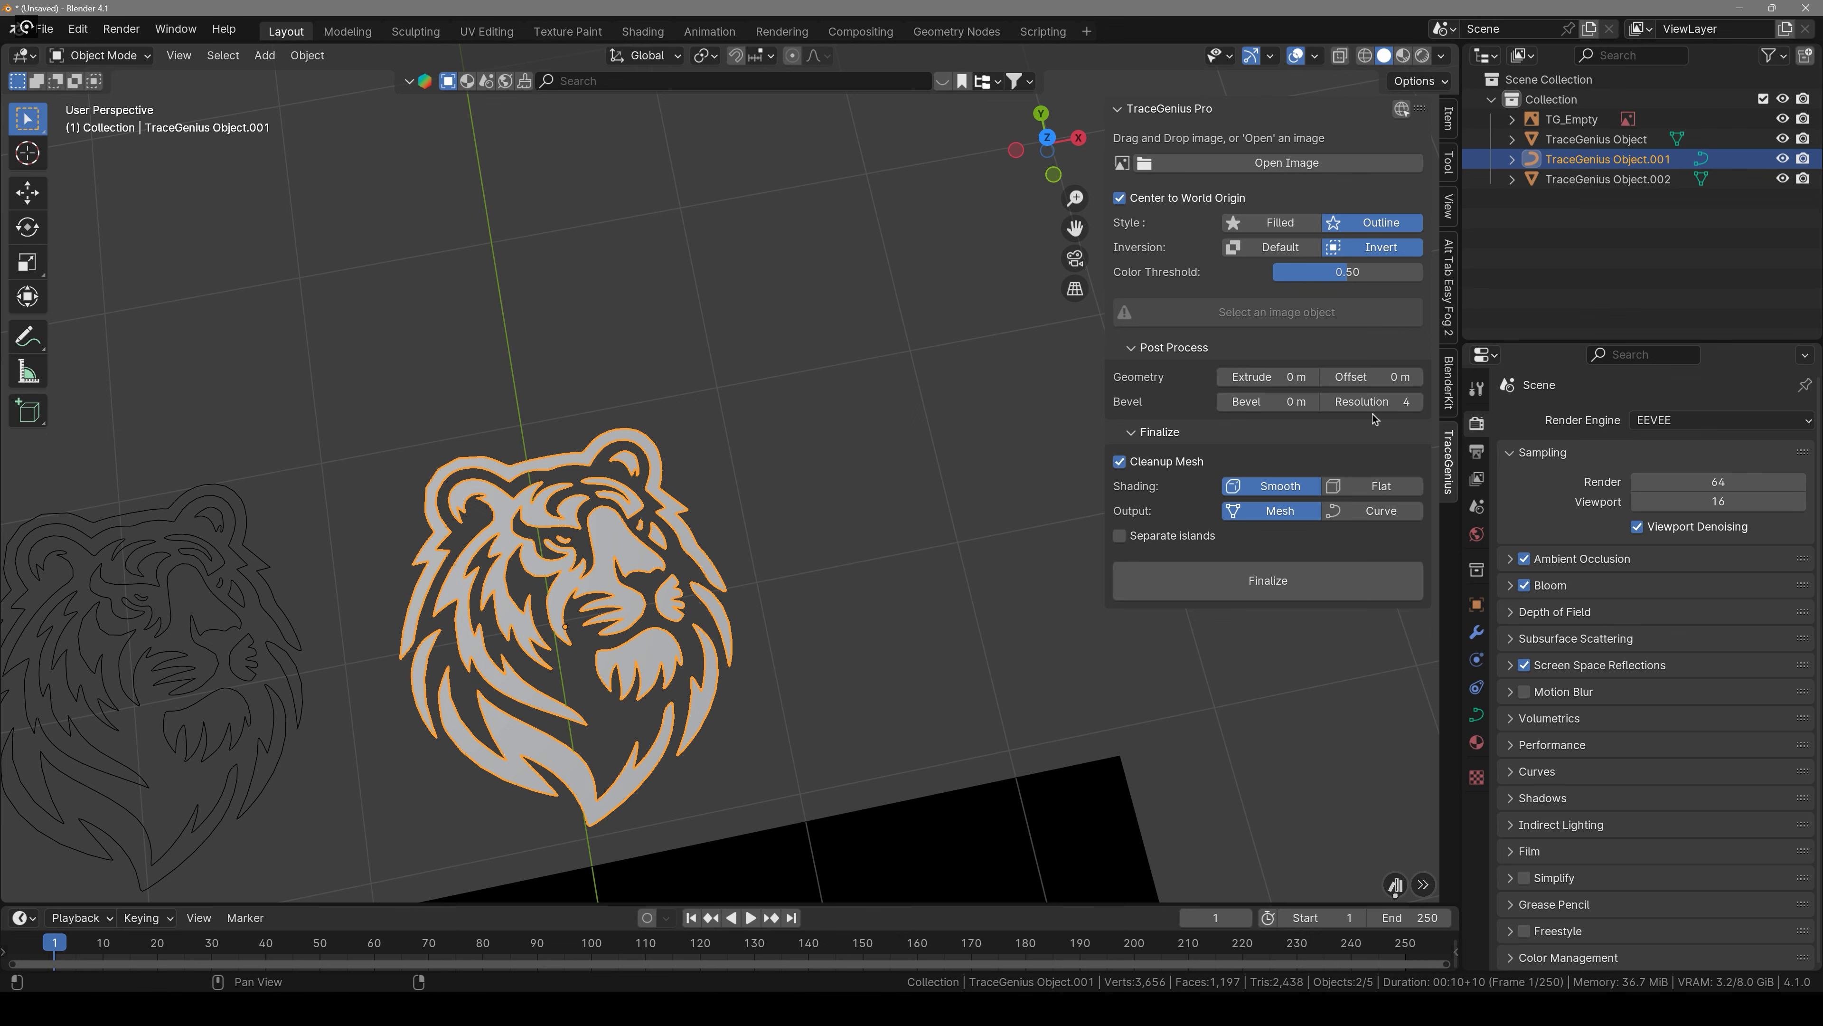
pyautogui.moveTo(704, 459); pyautogui.dragTo(776, 431, button='middle')
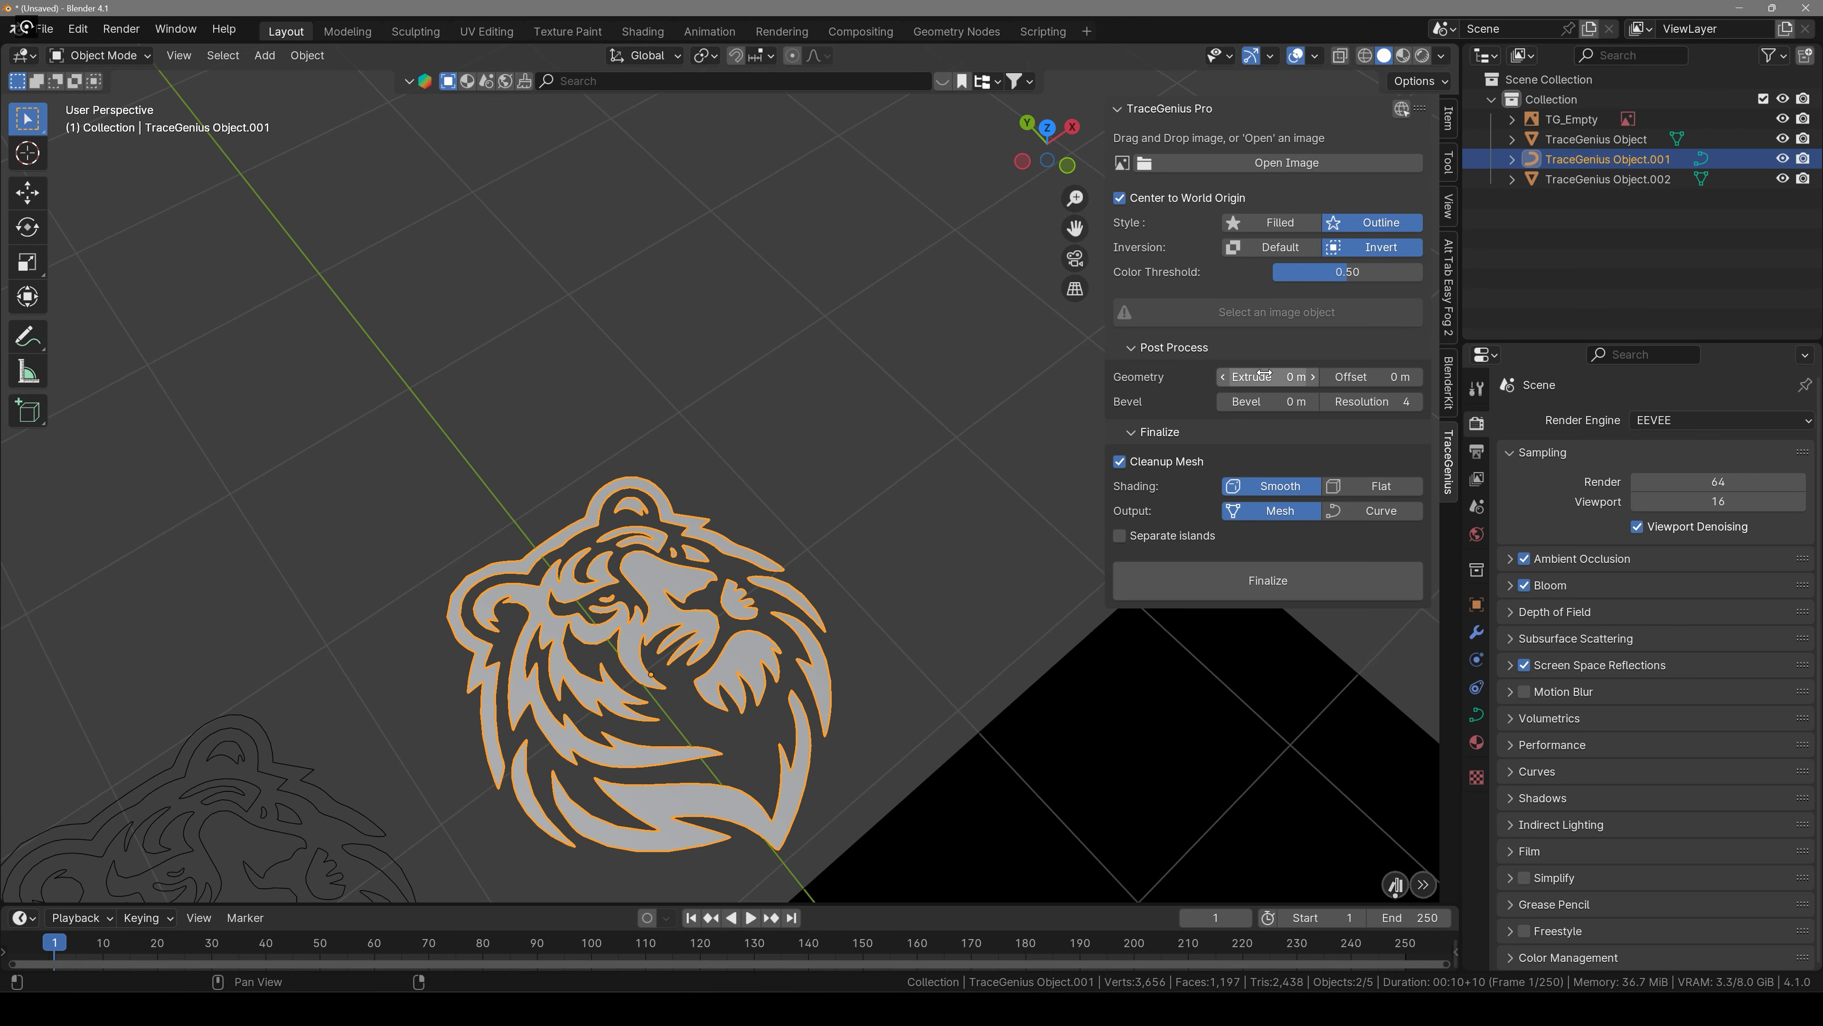
pyautogui.moveTo(1264, 375); pyautogui.dragTo(1307, 374)
pyautogui.click(997, 586)
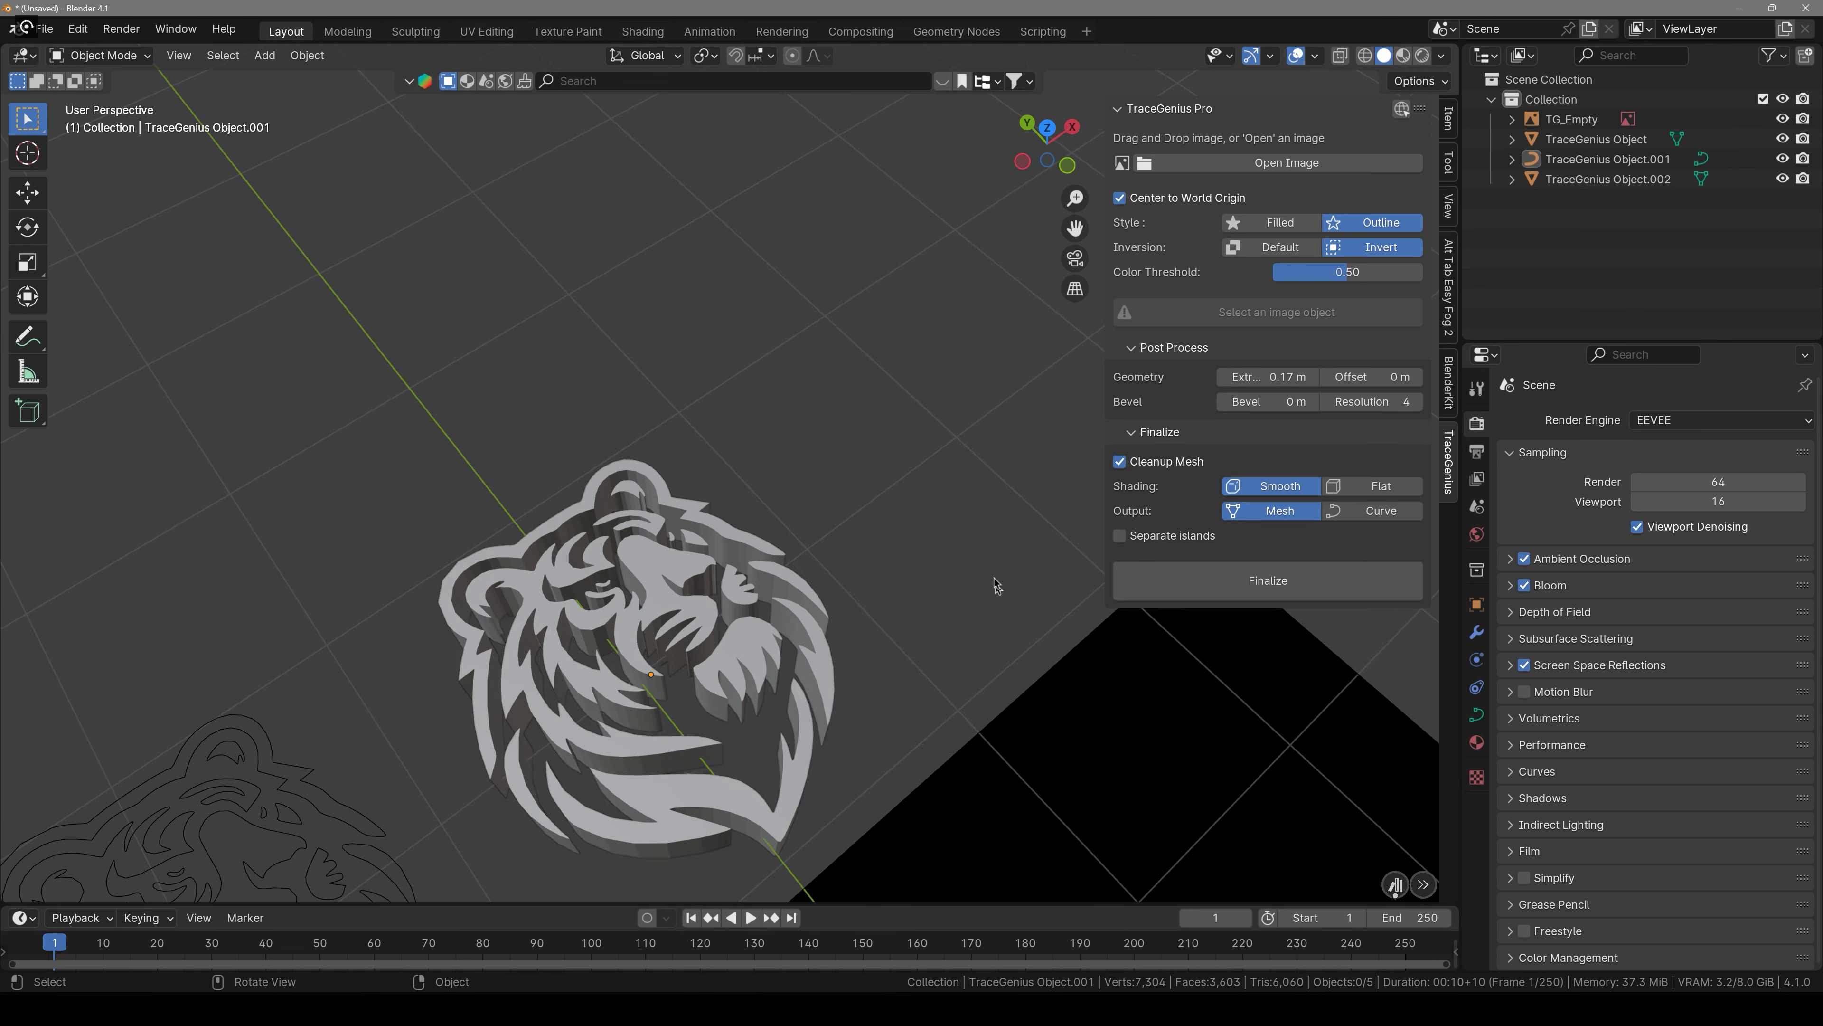
# Select the extruded tiger trace and try out a bevel on it, leaving the bevel at 0 m.
pyautogui.moveTo(994, 578); pyautogui.dragTo(879, 466, button='middle')
pyautogui.scroll(-1, 878, 466)
pyautogui.moveTo(779, 549); pyautogui.dragTo(749, 579, button='middle')
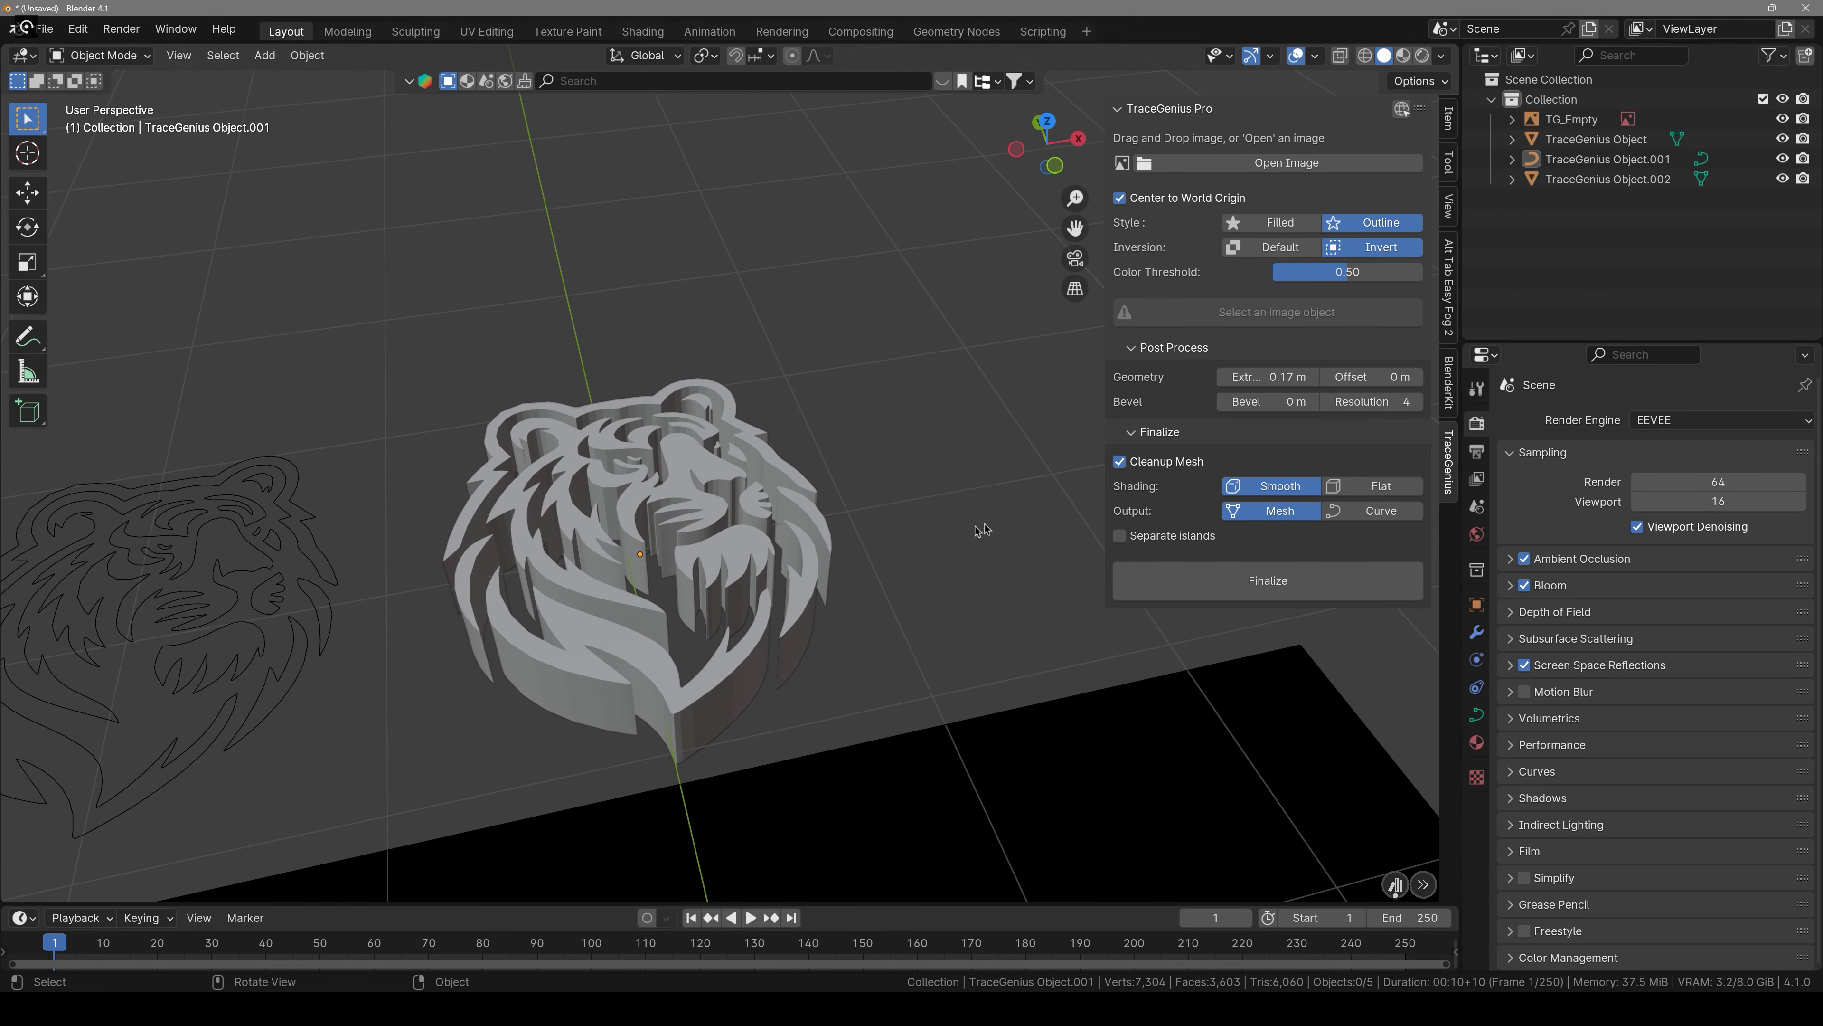
pyautogui.click(728, 456)
pyautogui.moveTo(721, 467); pyautogui.dragTo(785, 458, button='middle')
pyautogui.scroll(3, 786, 458)
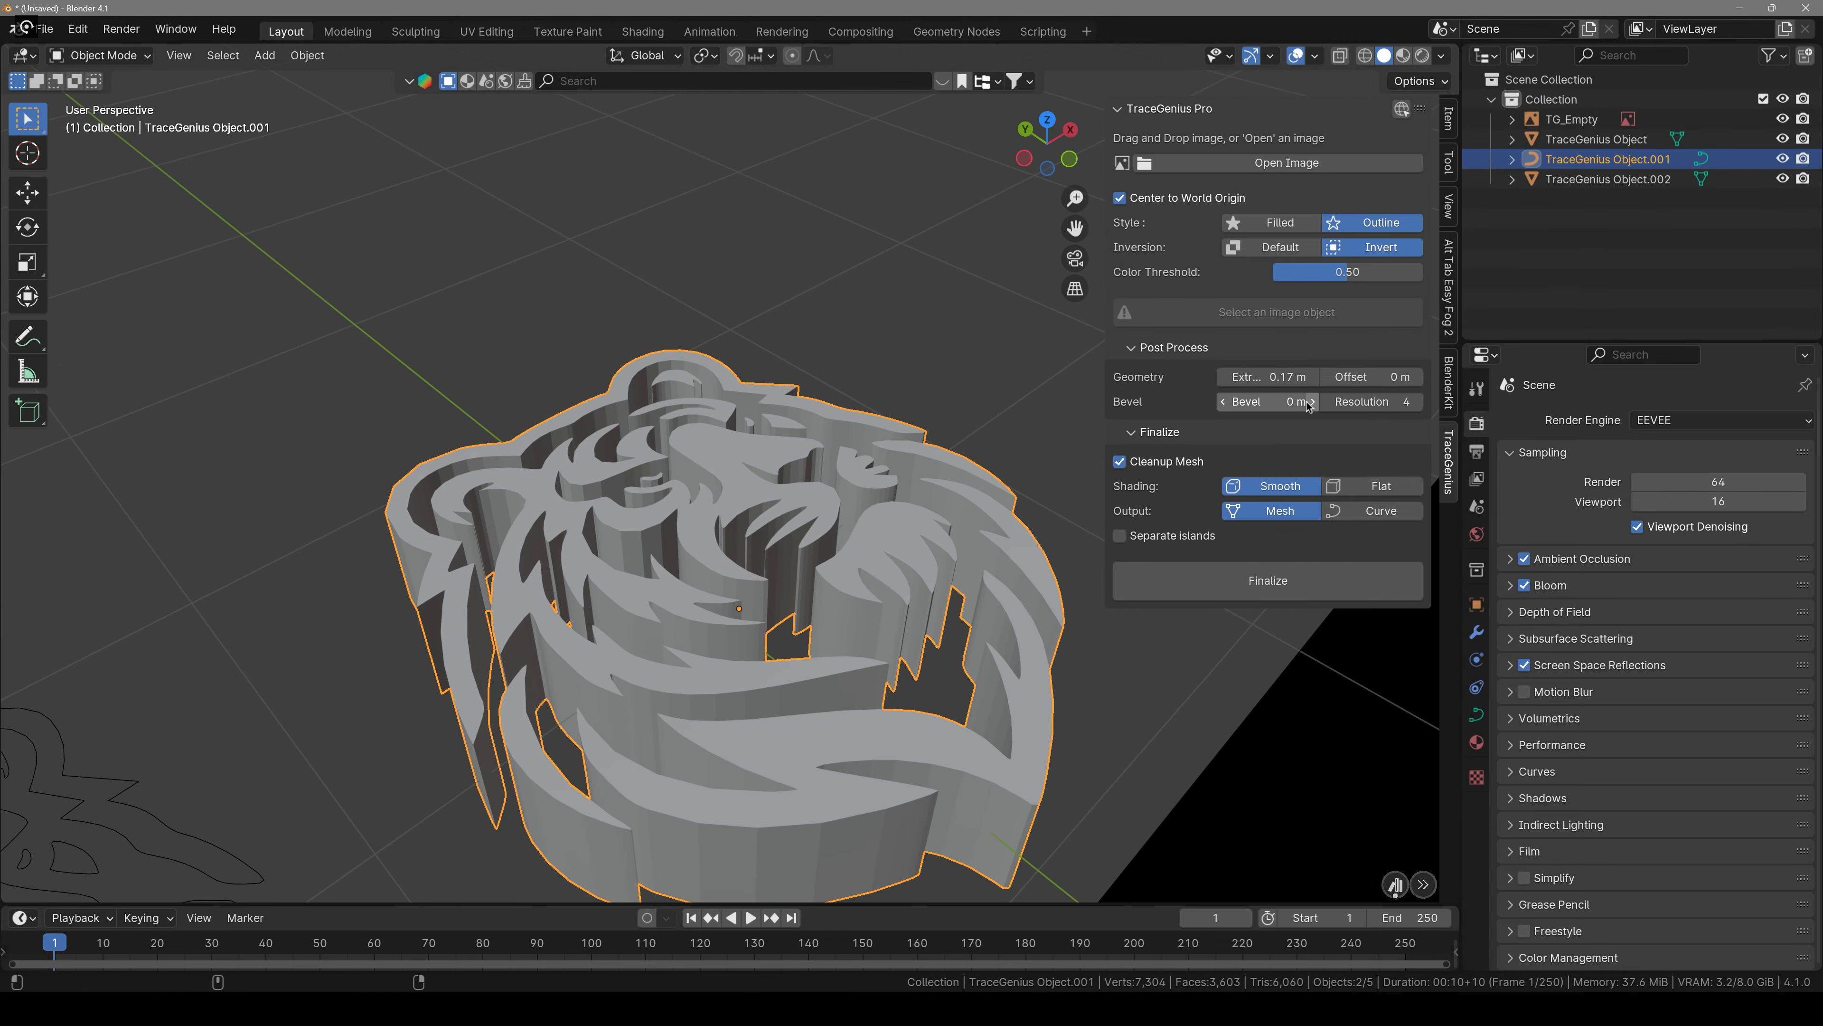
pyautogui.moveTo(1279, 403); pyautogui.dragTo(1270, 403)
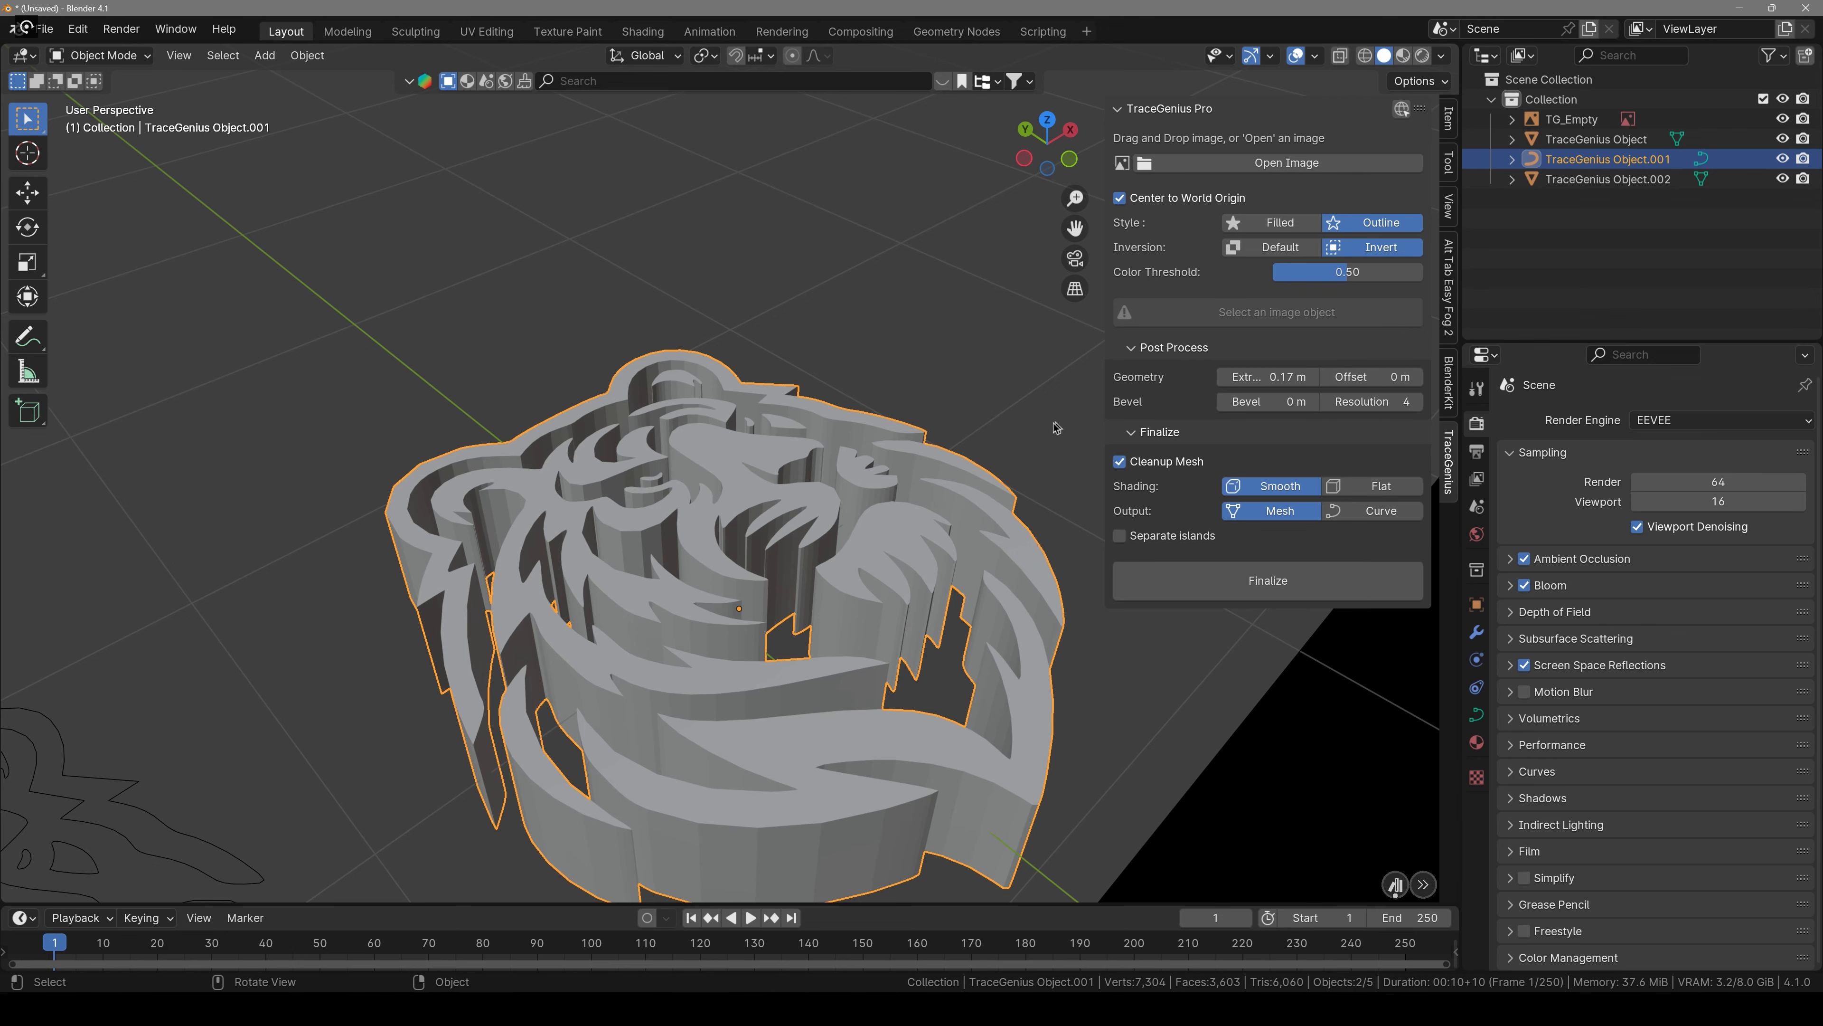
# Enable separating islands in the finalize options for the extruded tiger trace.
pyautogui.scroll(-3, 998, 481)
pyautogui.moveTo(998, 481); pyautogui.dragTo(906, 495, button='middle')
pyautogui.press('KP_7')
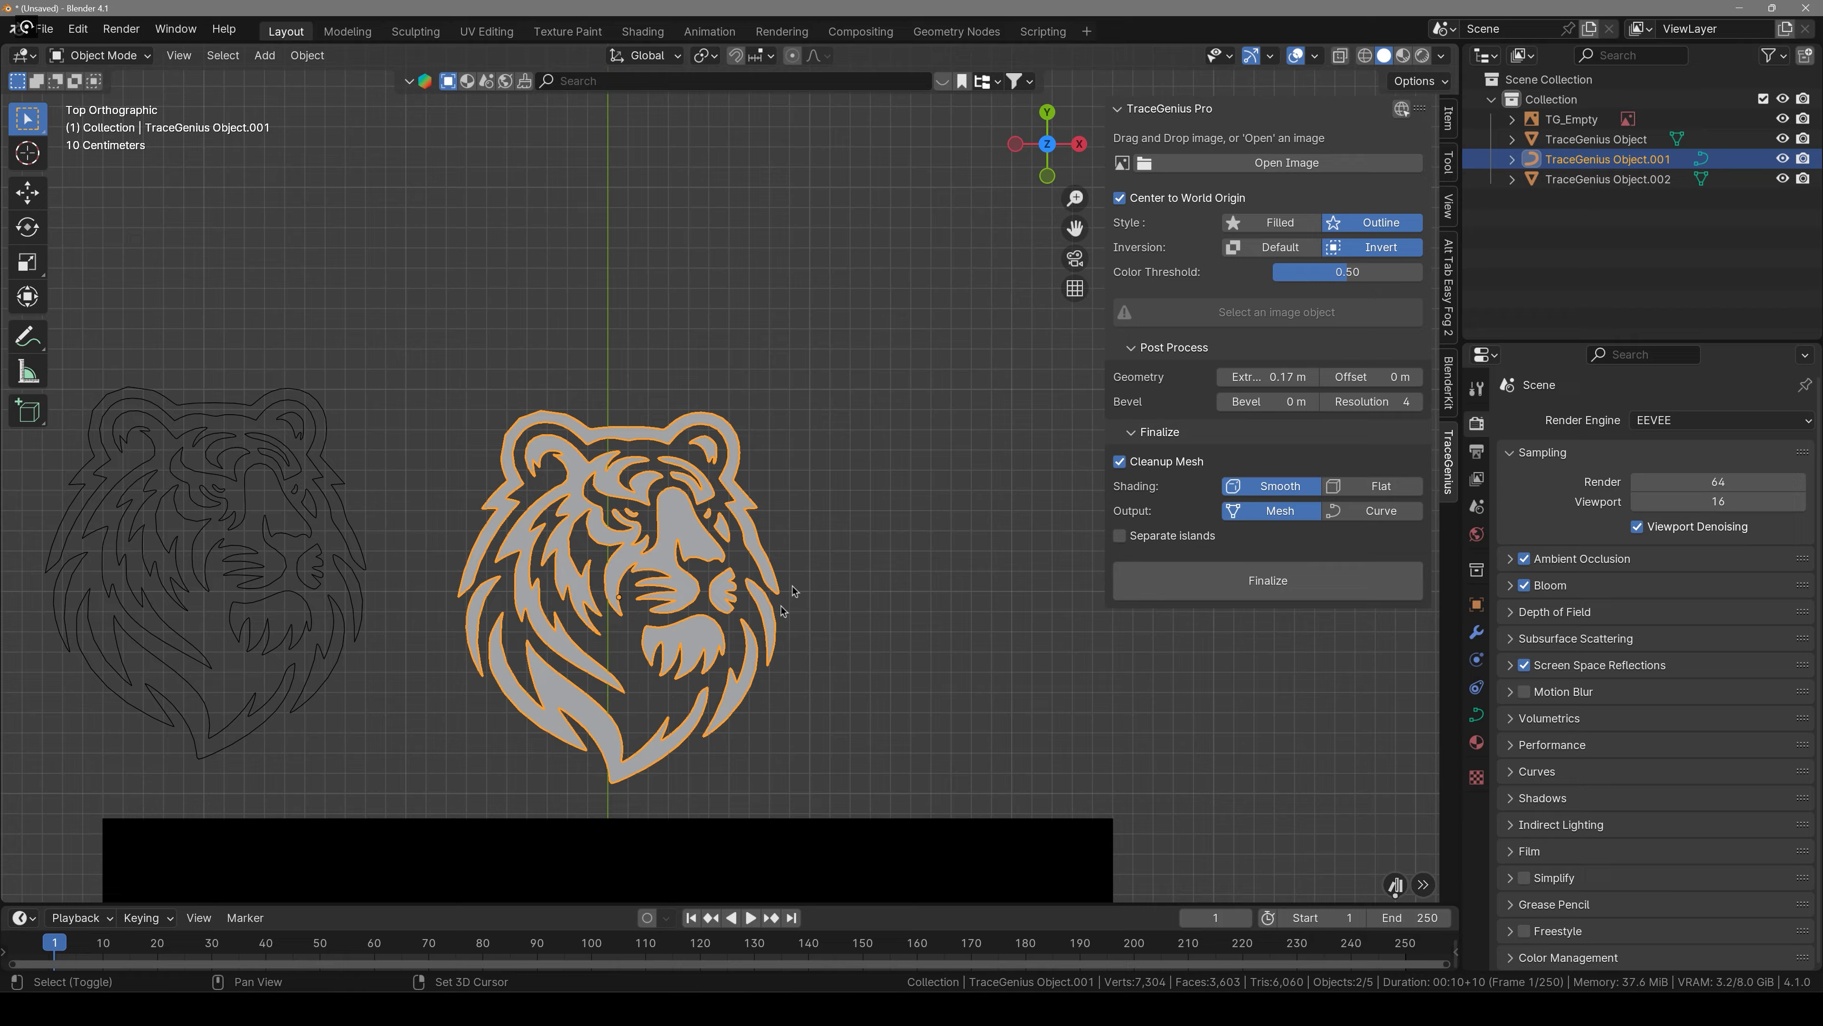
pyautogui.keyDown('shift'); pyautogui.moveTo(848, 463); pyautogui.dragTo(945, 276, button='middle'); pyautogui.keyUp('shift')
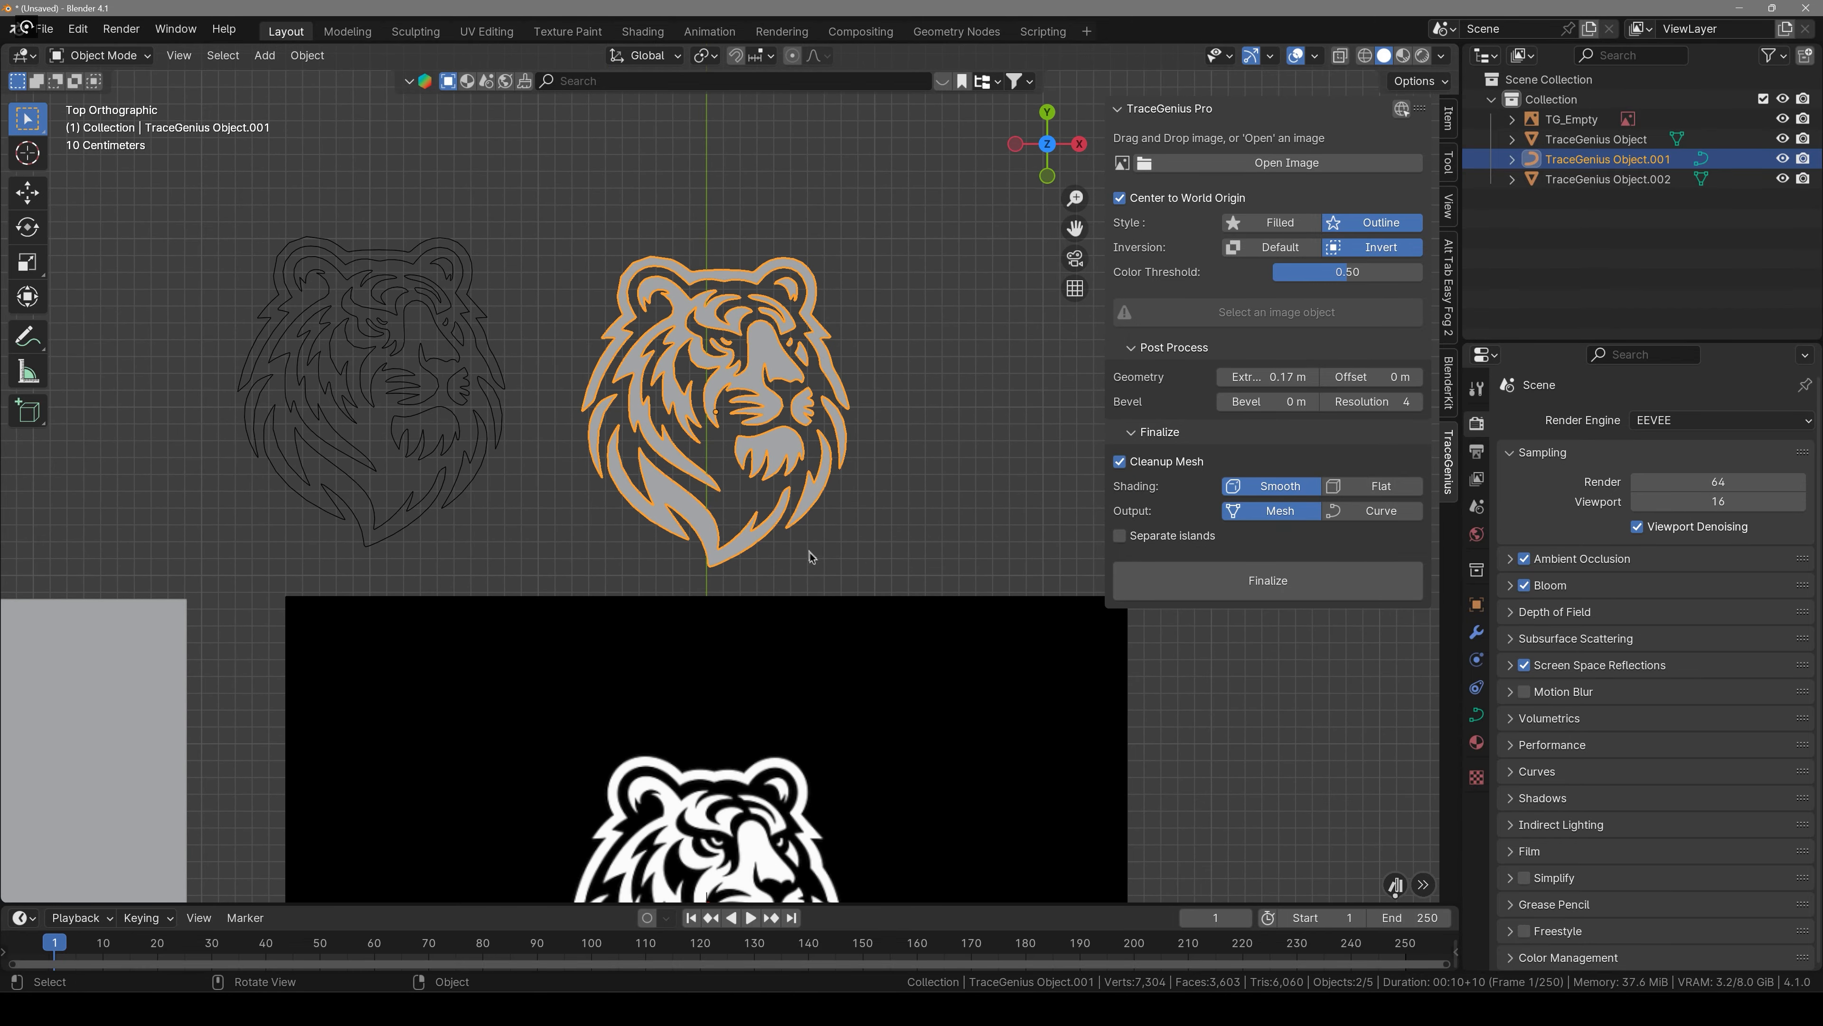
pyautogui.click(847, 532)
pyautogui.keyDown('shift'); pyautogui.moveTo(843, 537); pyautogui.dragTo(884, 373, button='middle'); pyautogui.keyUp('shift')
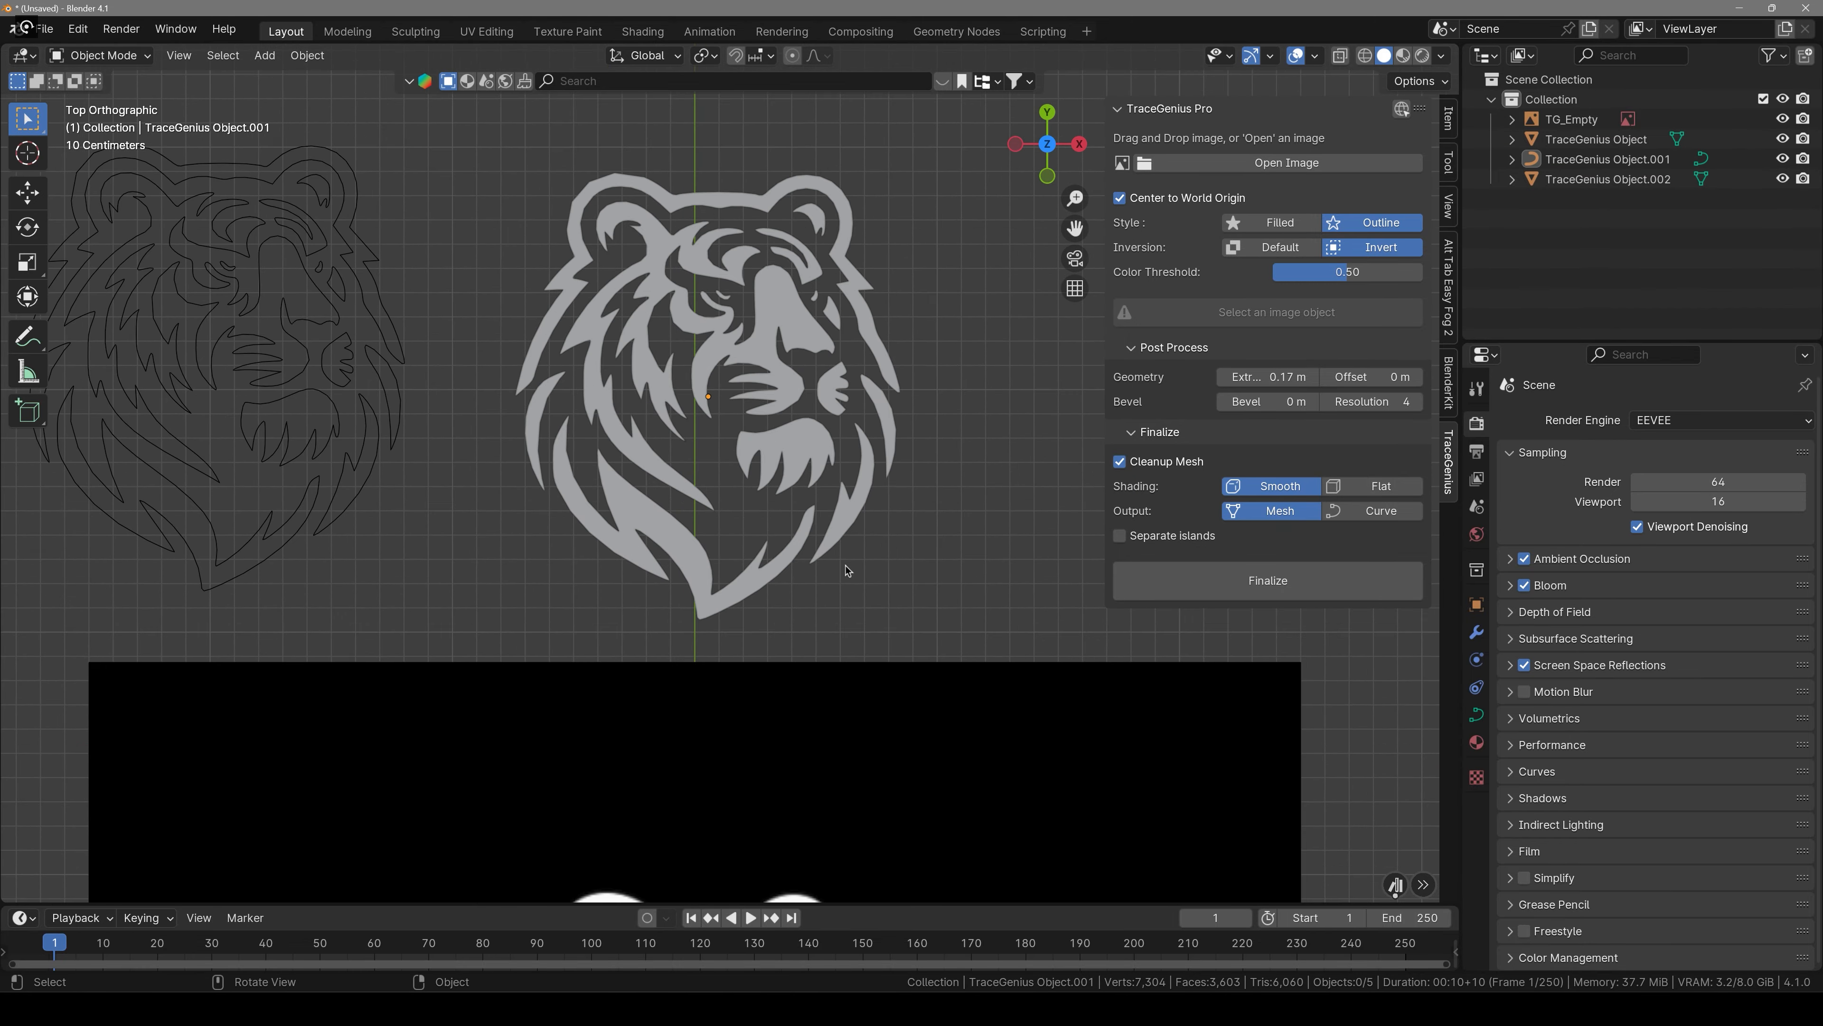
pyautogui.click(708, 353)
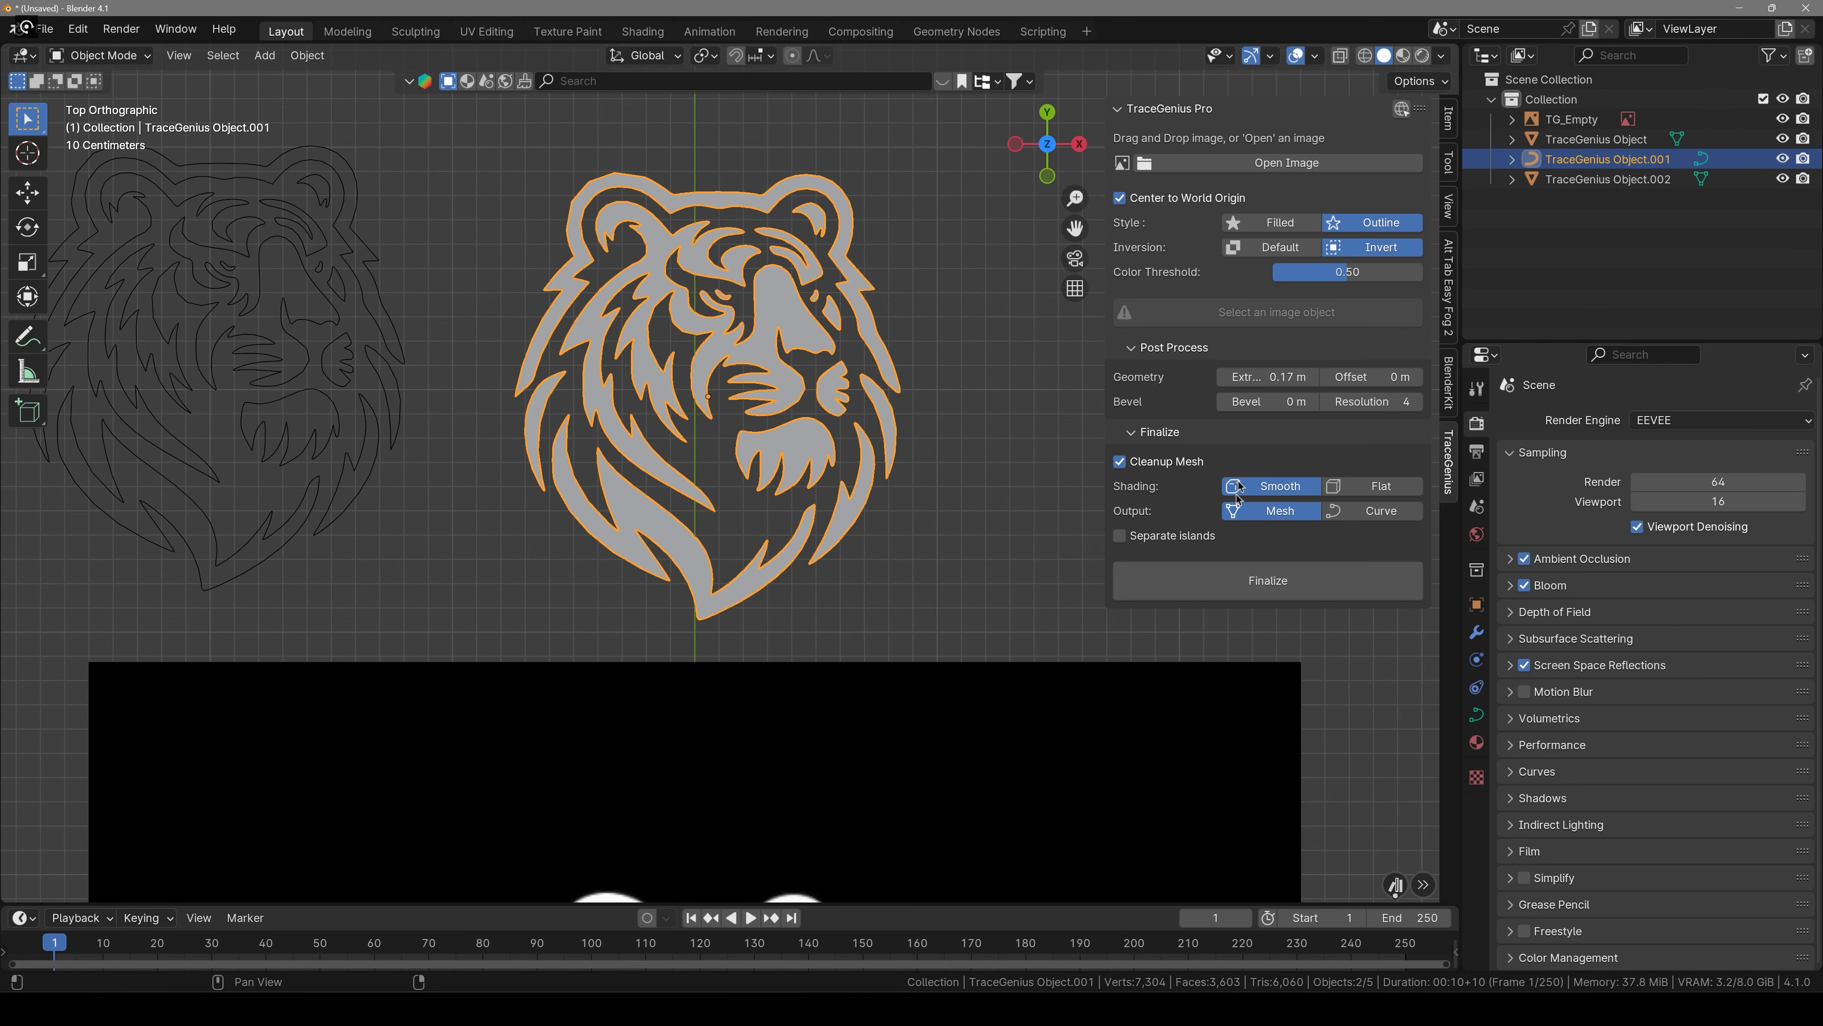
pyautogui.moveTo(926, 460); pyautogui.dragTo(1013, 468, button='middle')
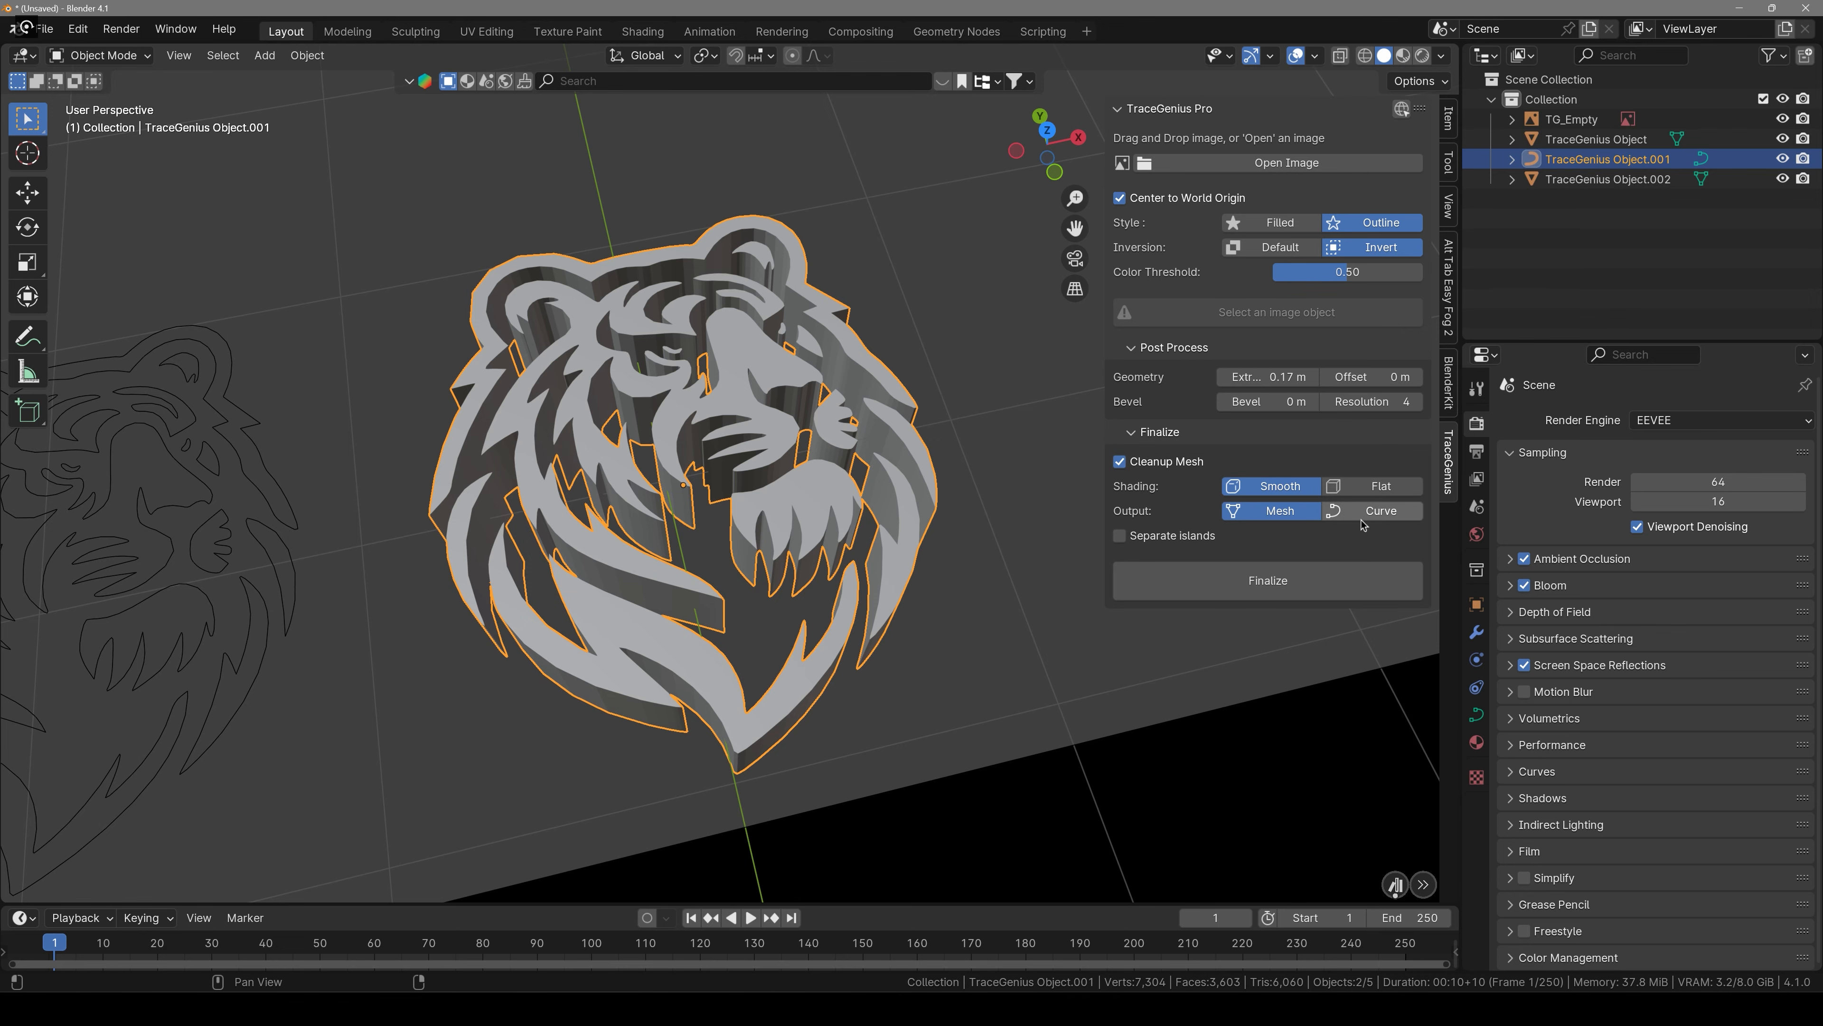
pyautogui.click(1119, 535)
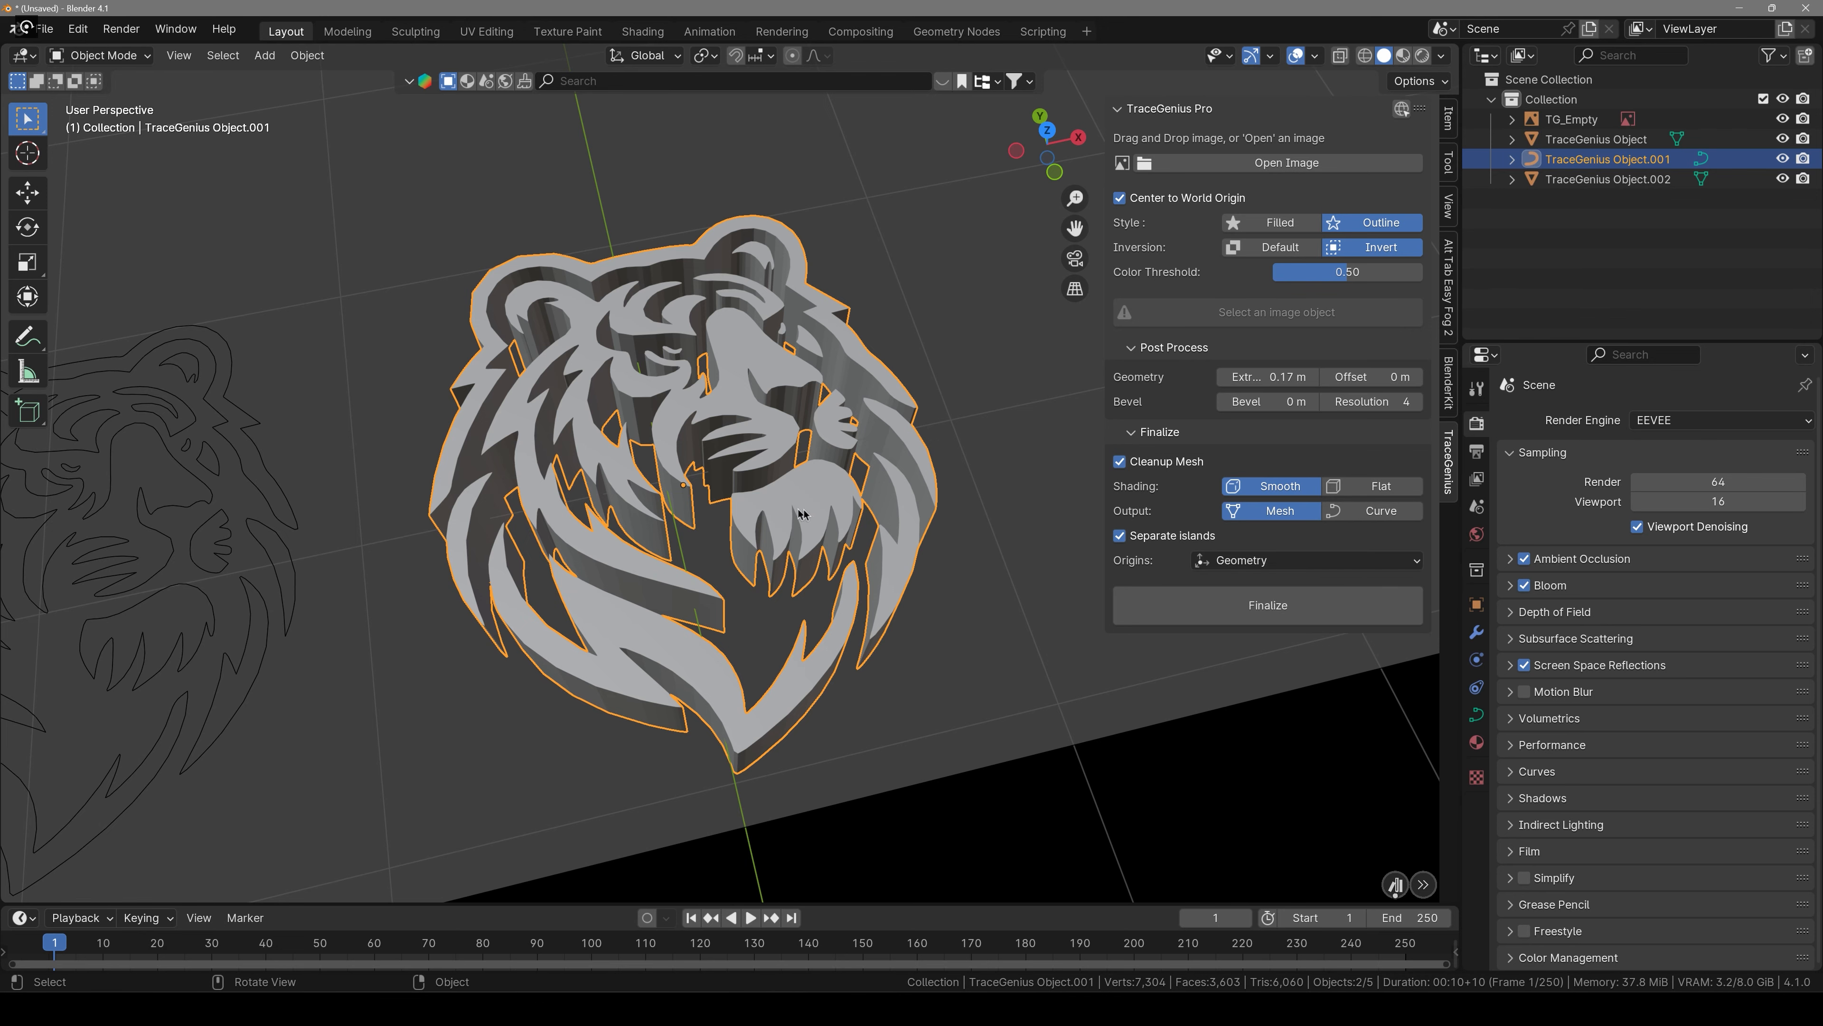
# Inspect the tiger's separate curve islands in Edit Mode by selecting the linked points of the chin and central face pieces, ending deselected in Object Mode.
pyautogui.moveTo(952, 580); pyautogui.dragTo(962, 607, button='middle')
pyautogui.keyDown('shift'); pyautogui.moveTo(998, 531); pyautogui.dragTo(897, 481, button='middle'); pyautogui.keyUp('shift')
pyautogui.scroll(2, 763, 490)
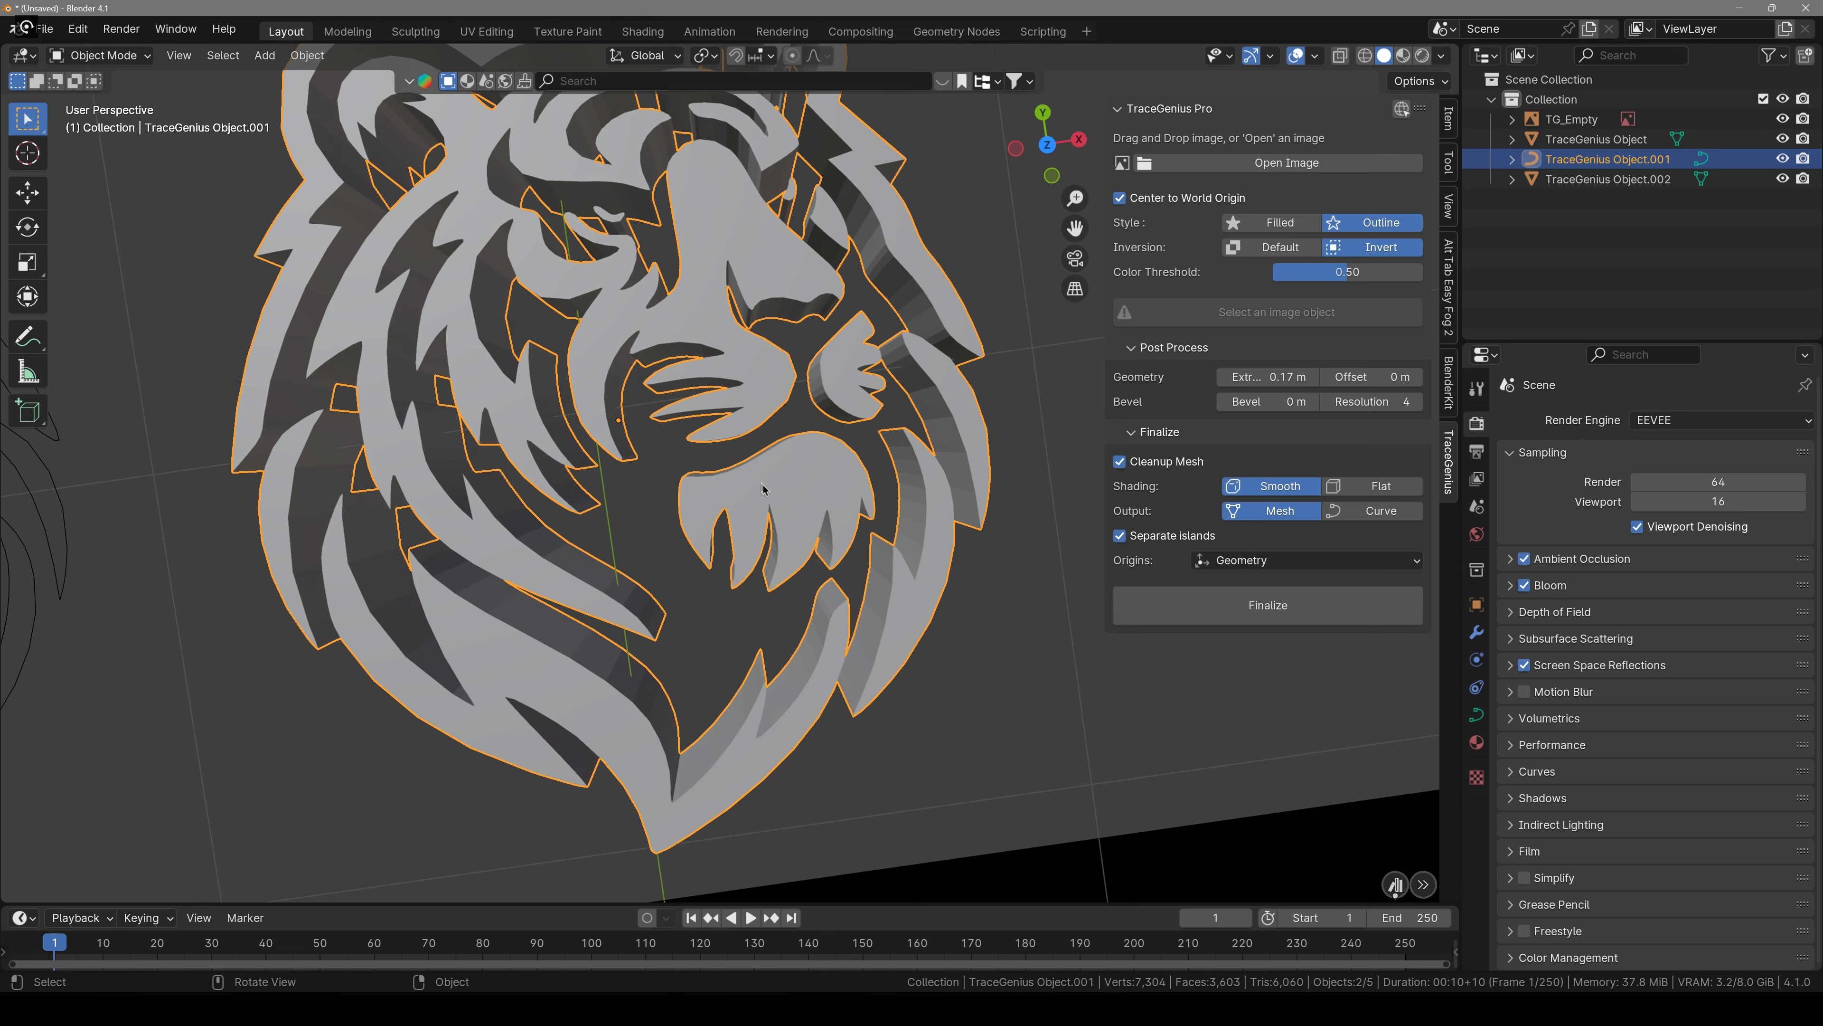
pyautogui.hotkey('ctrl', 'Tab')
pyautogui.click(1023, 447)
pyautogui.click(828, 520)
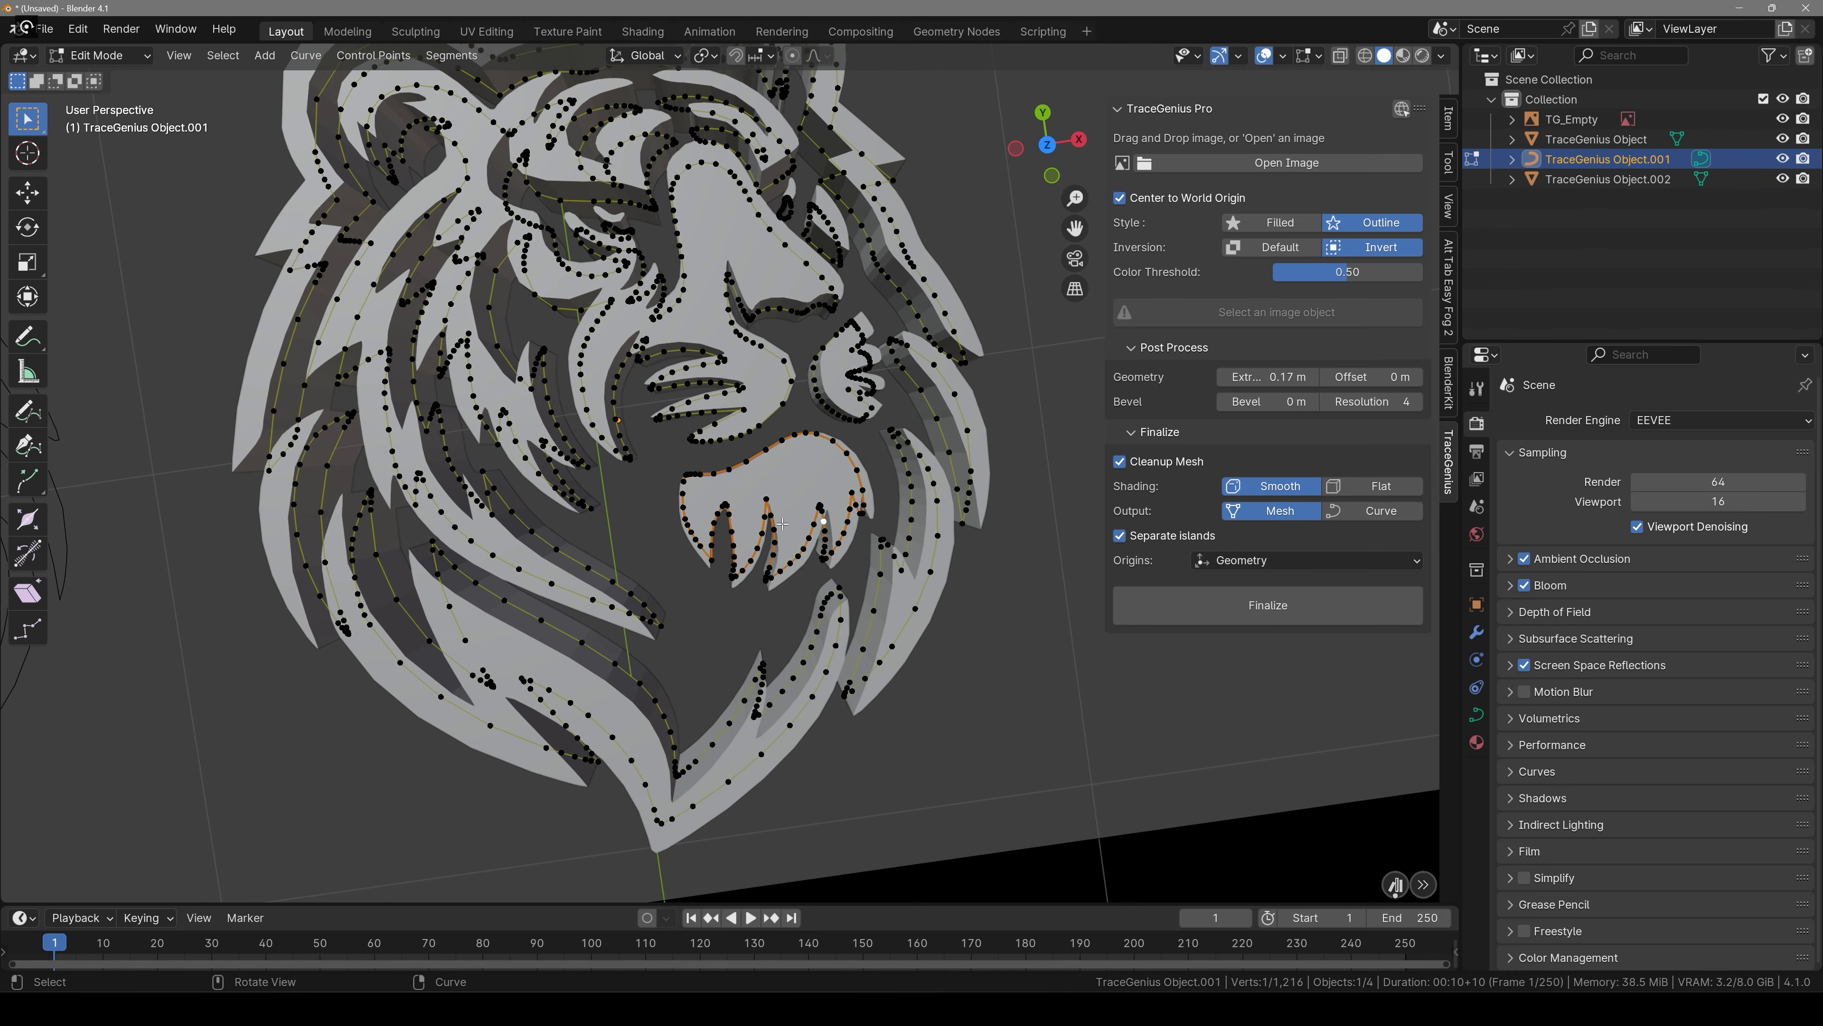
pyautogui.press('l')
pyautogui.press('l')
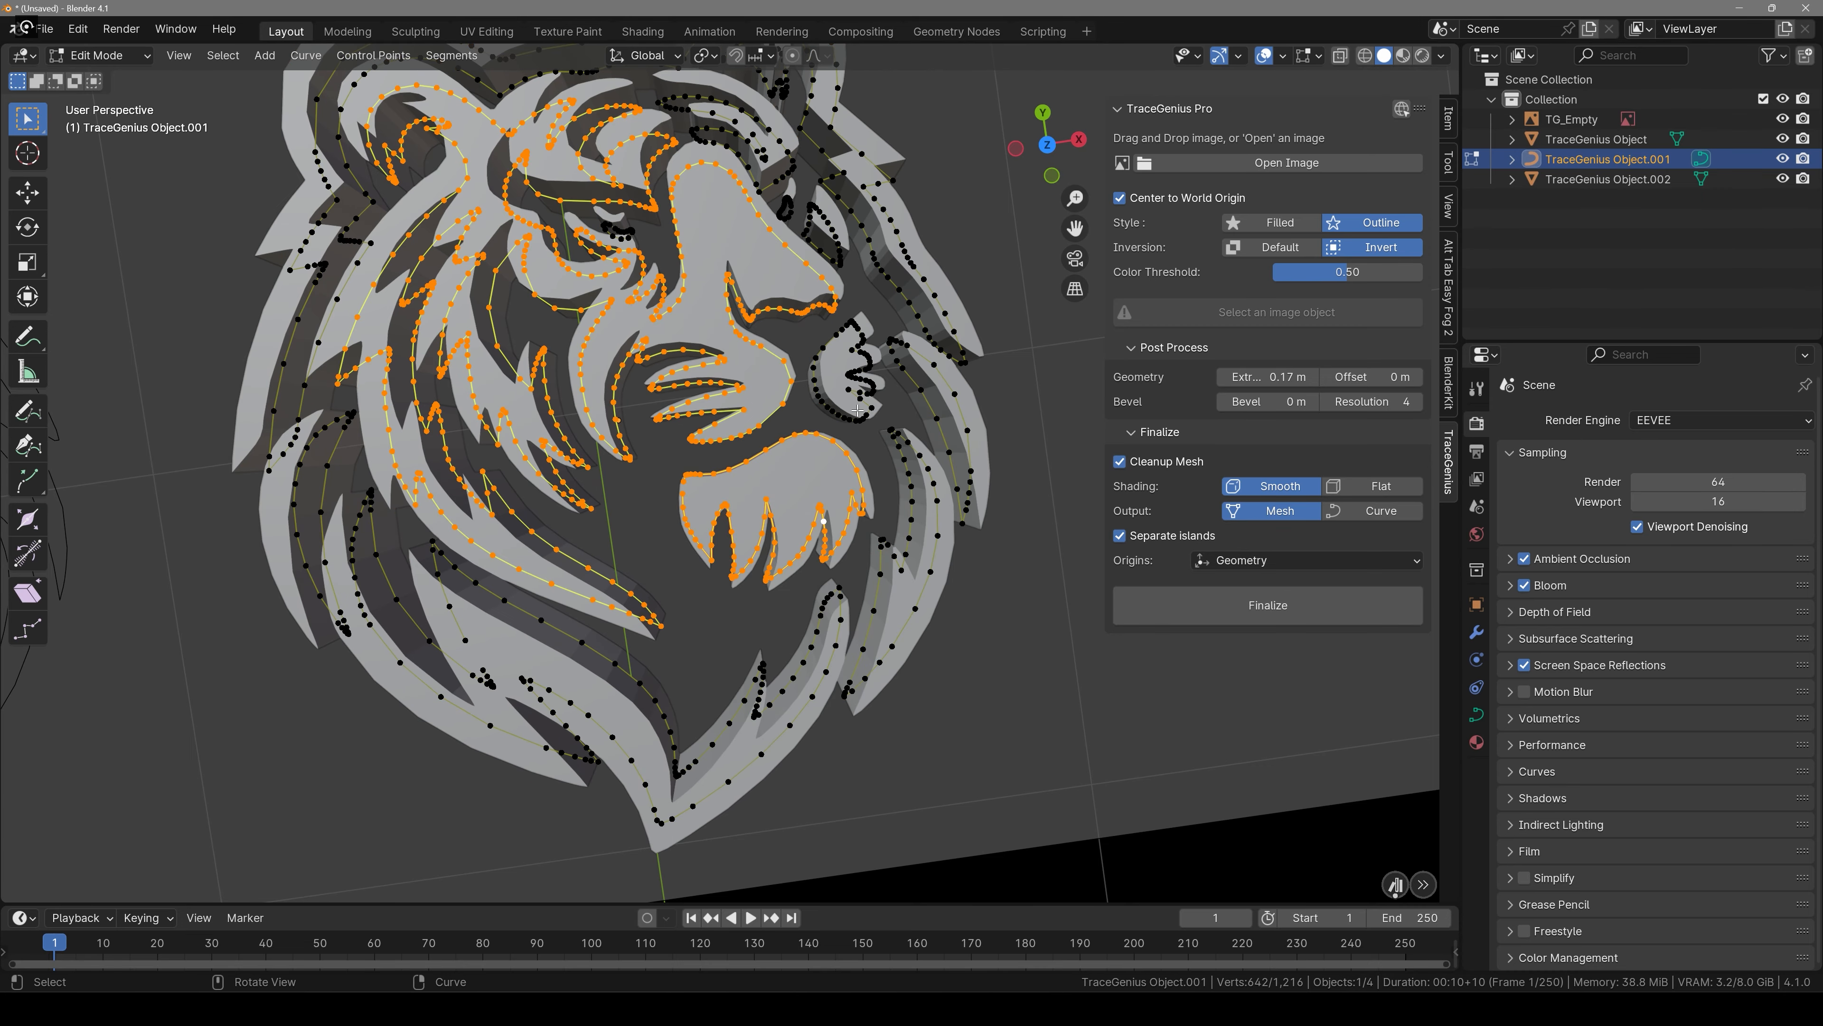
pyautogui.press('Tab')
pyautogui.click(1022, 776)
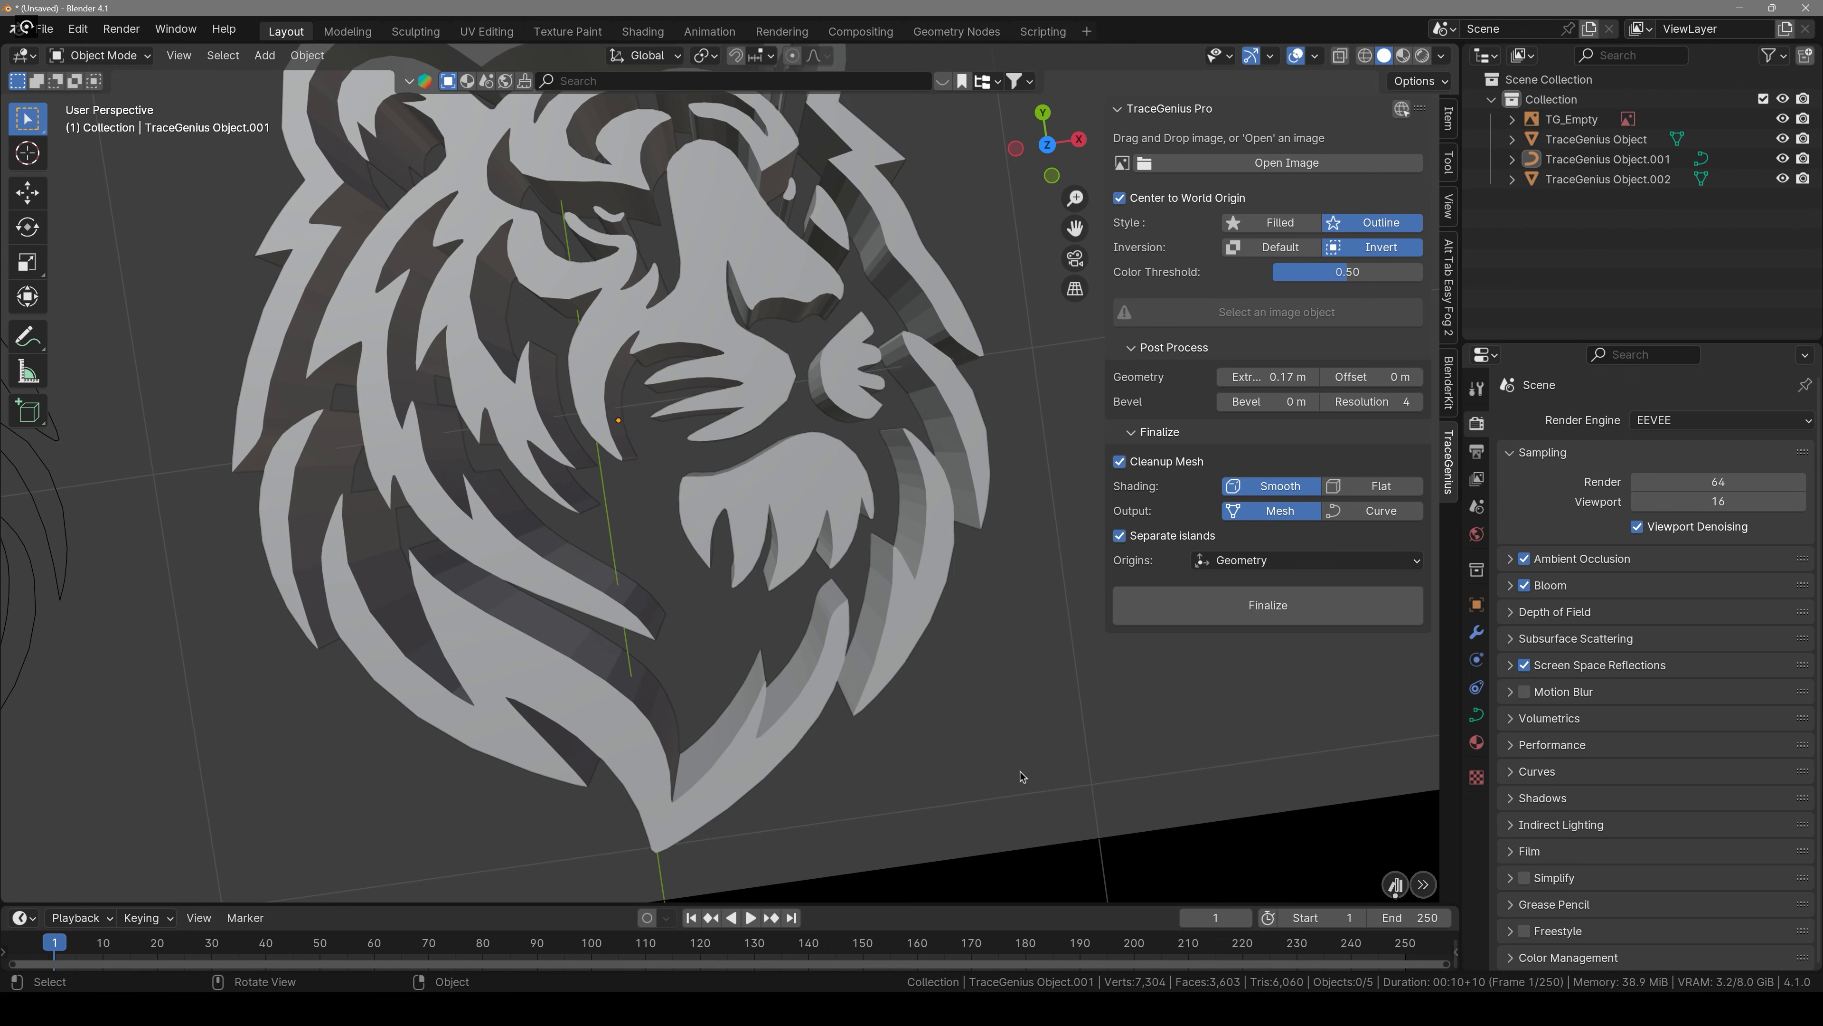
# Finalize the extruded tiger as cleaned-up, smooth-shaded mesh objects with separated islands, and deselect everything.
pyautogui.click(1239, 611)
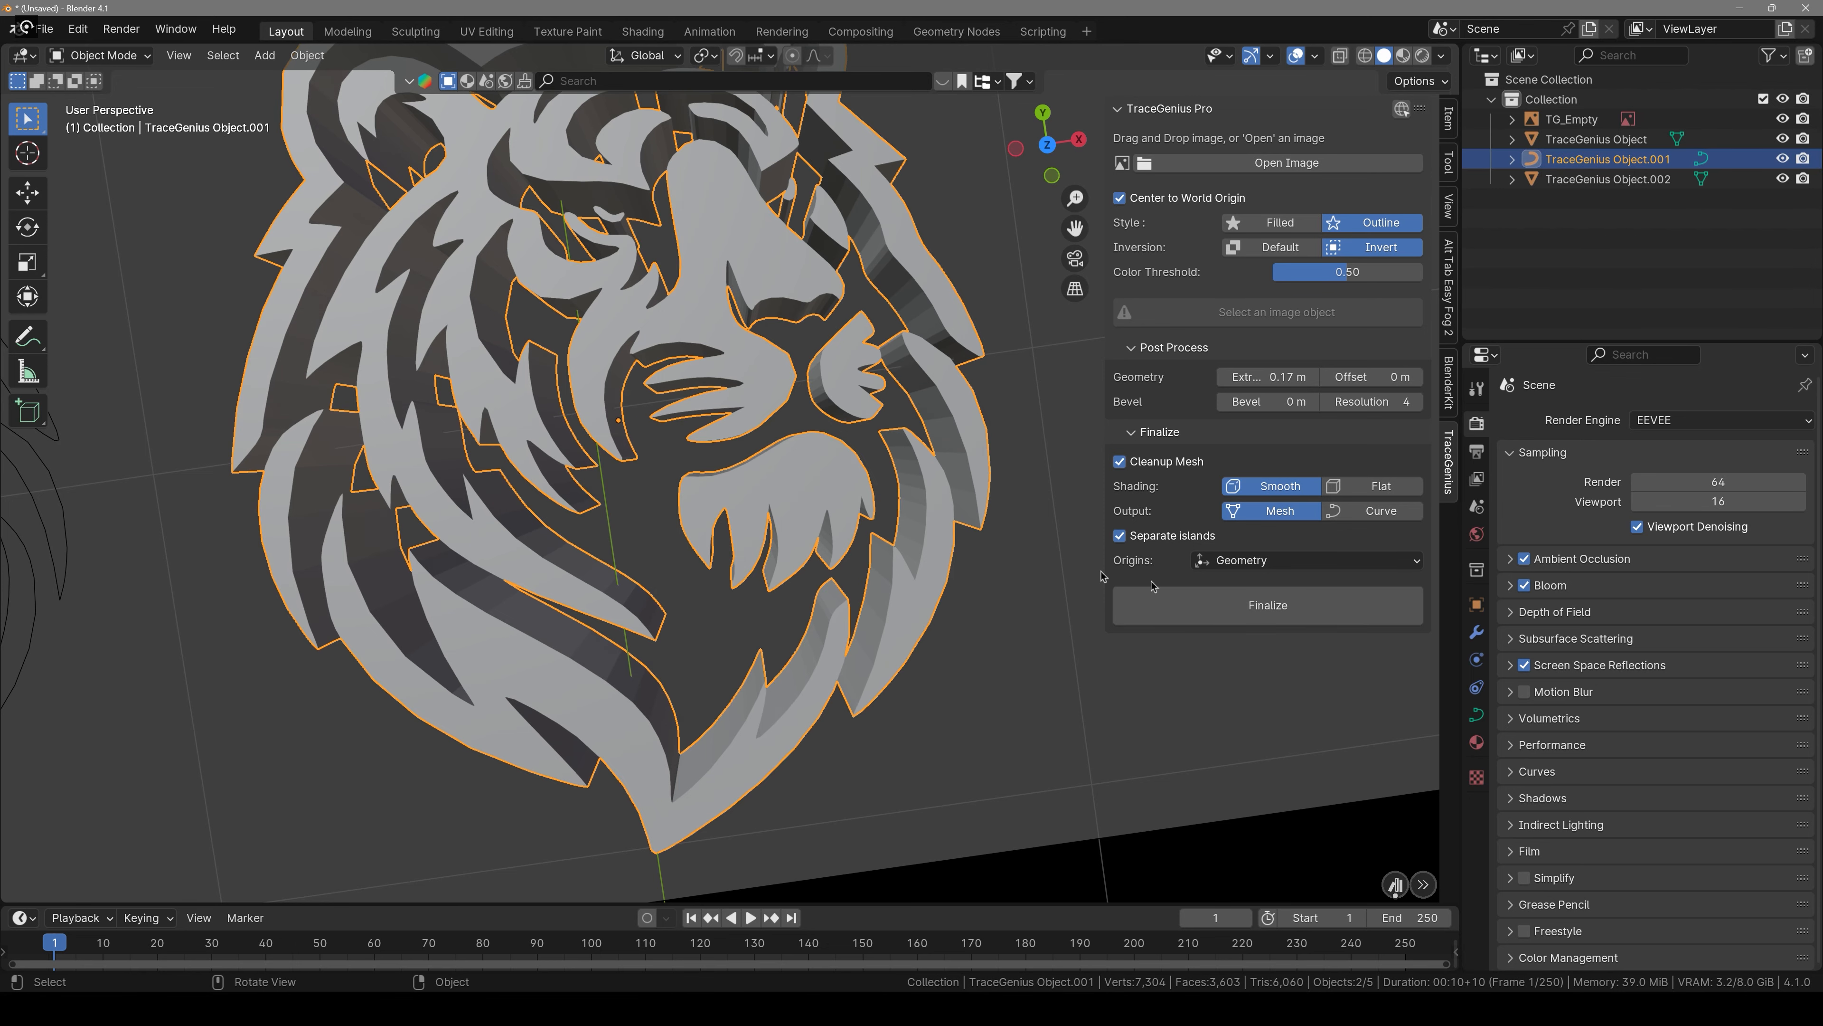
pyautogui.scroll(-4, 979, 552)
pyautogui.click(979, 552)
# Select the chin piece and another face piece of the finalized tiger to check that they are separate objects.
pyautogui.click(736, 487)
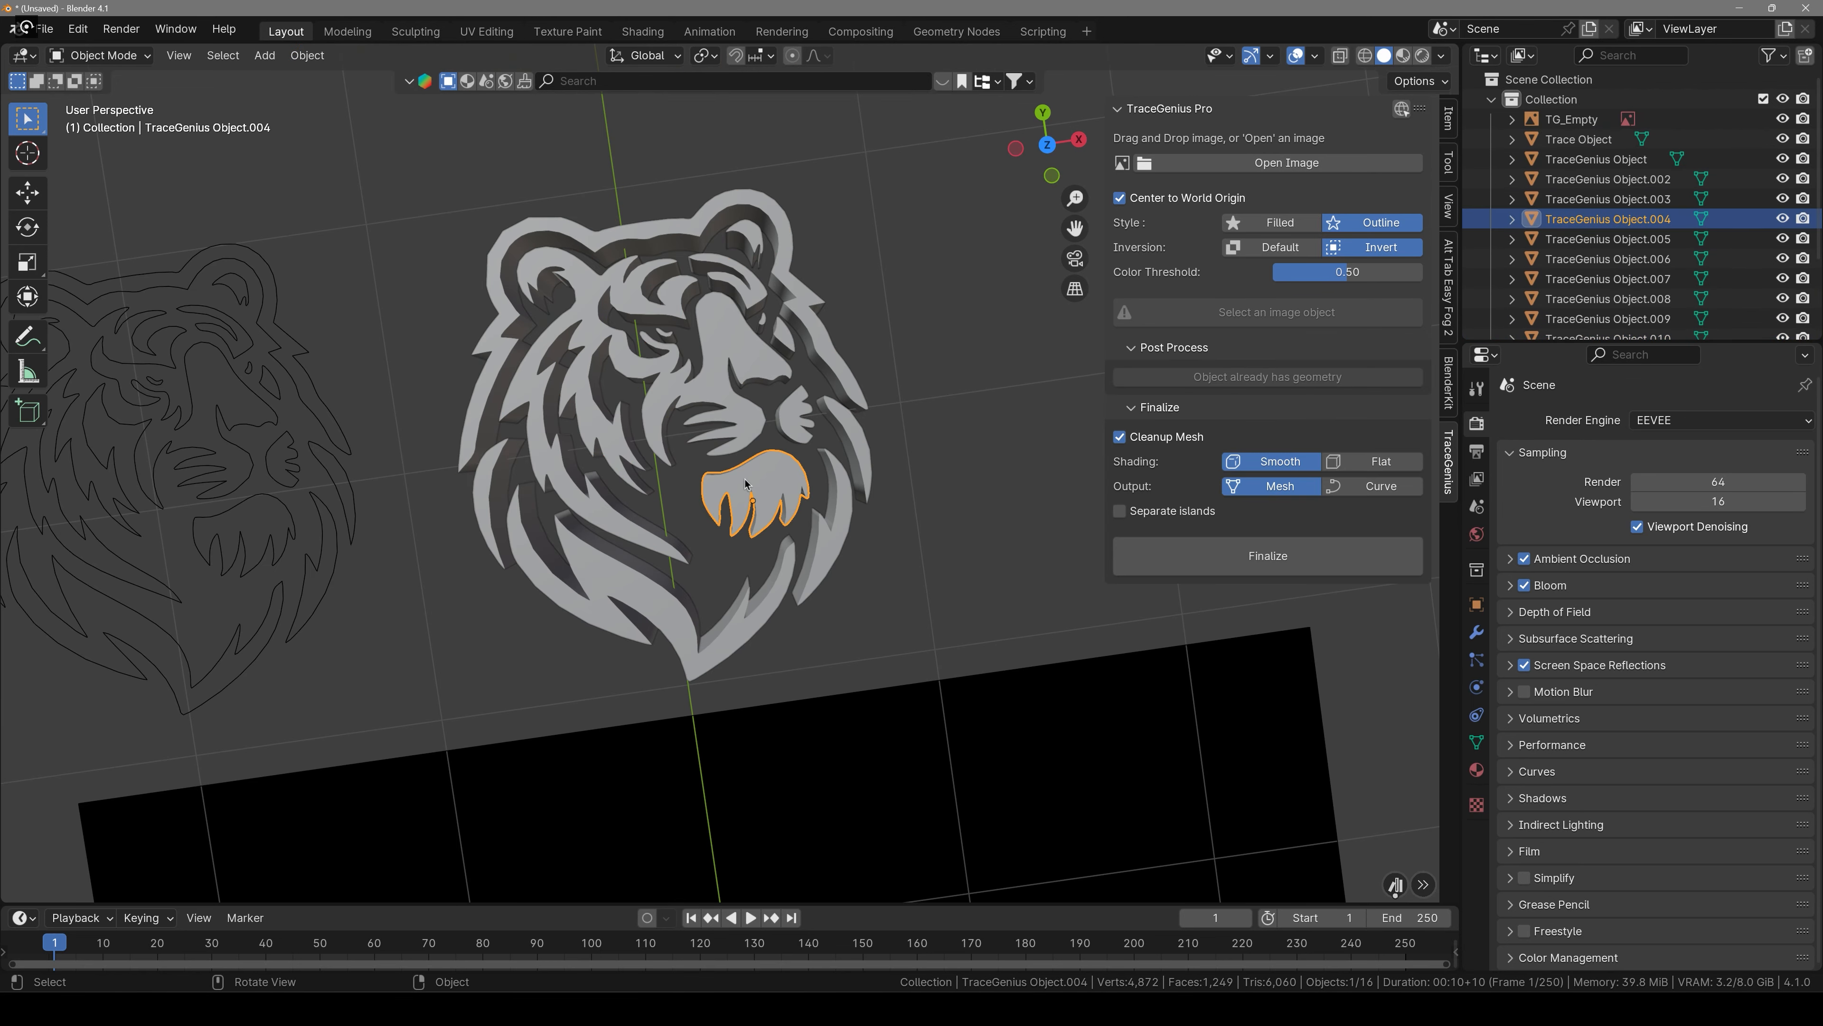
pyautogui.press('h')
pyautogui.click(736, 490)
# Delete all tiger traces, the separated tiger pieces and the reference image from the scene.
pyautogui.moveTo(736, 490); pyautogui.dragTo(874, 446, button='middle')
pyautogui.scroll(-2, 702, 515)
pyautogui.press('KP_7')
pyautogui.scroll(-3, 766, 512)
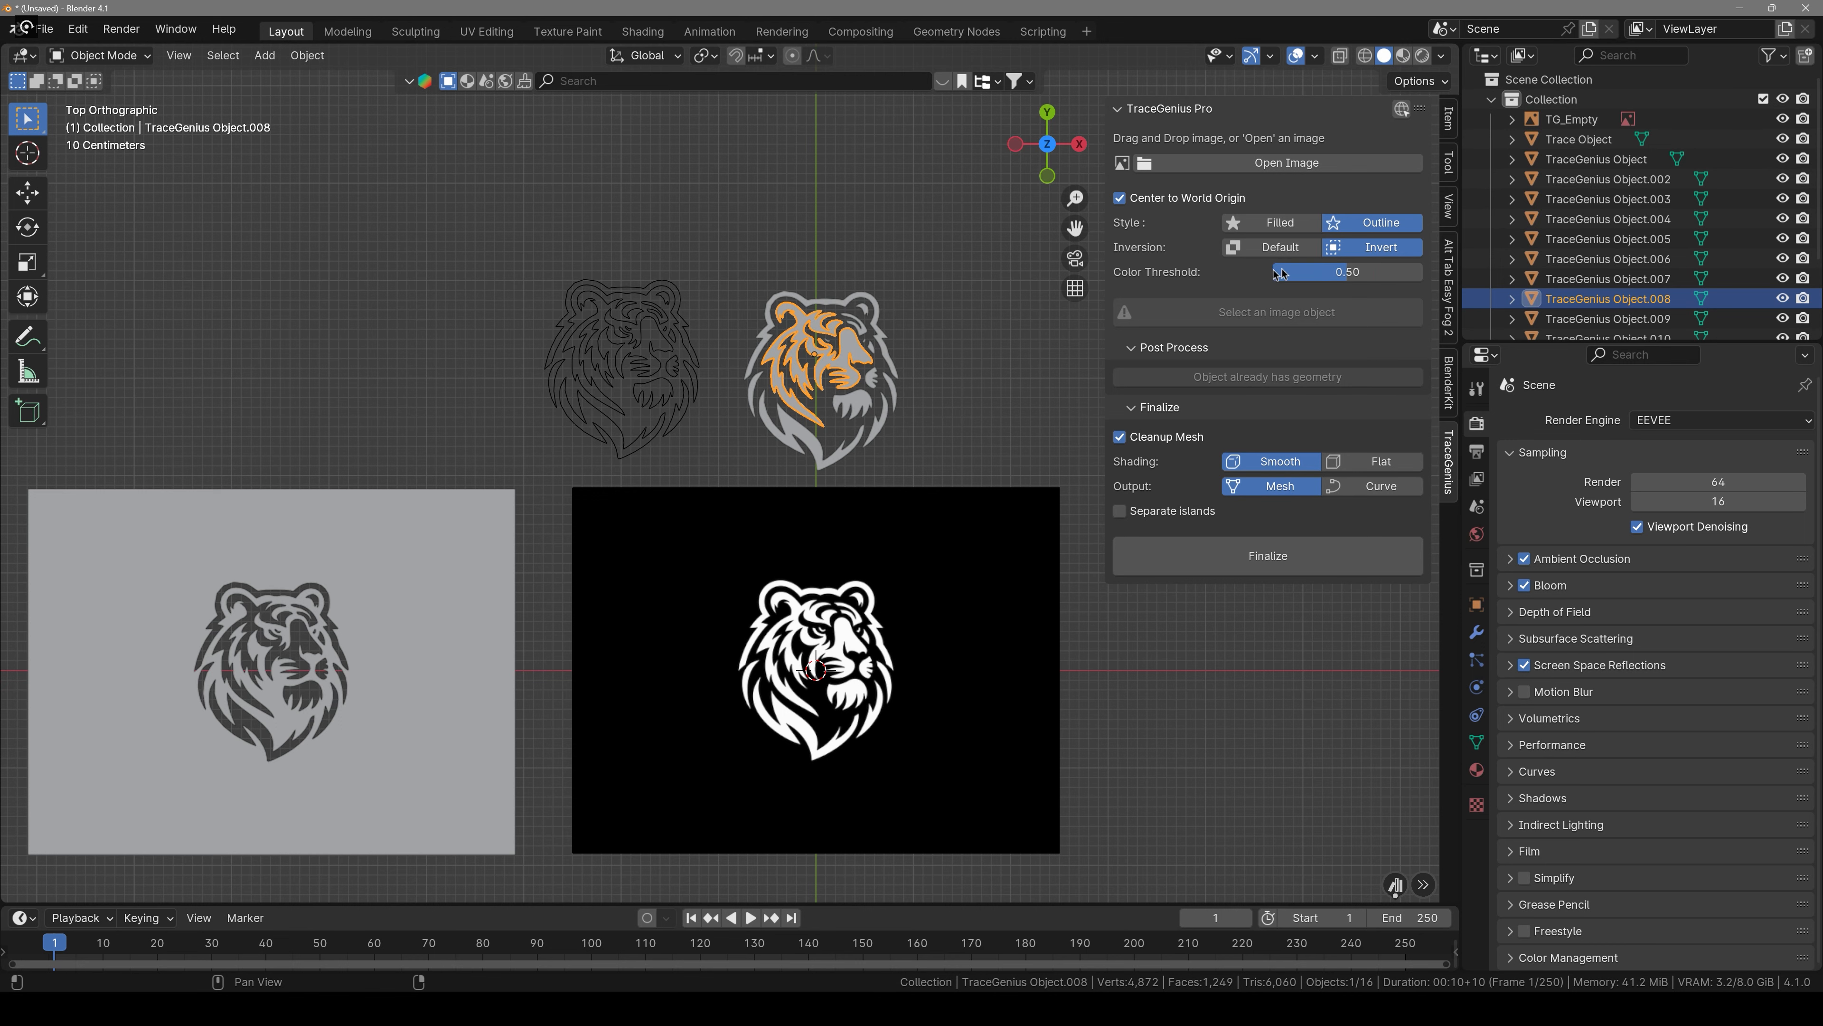
pyautogui.scroll(-1, 896, 396)
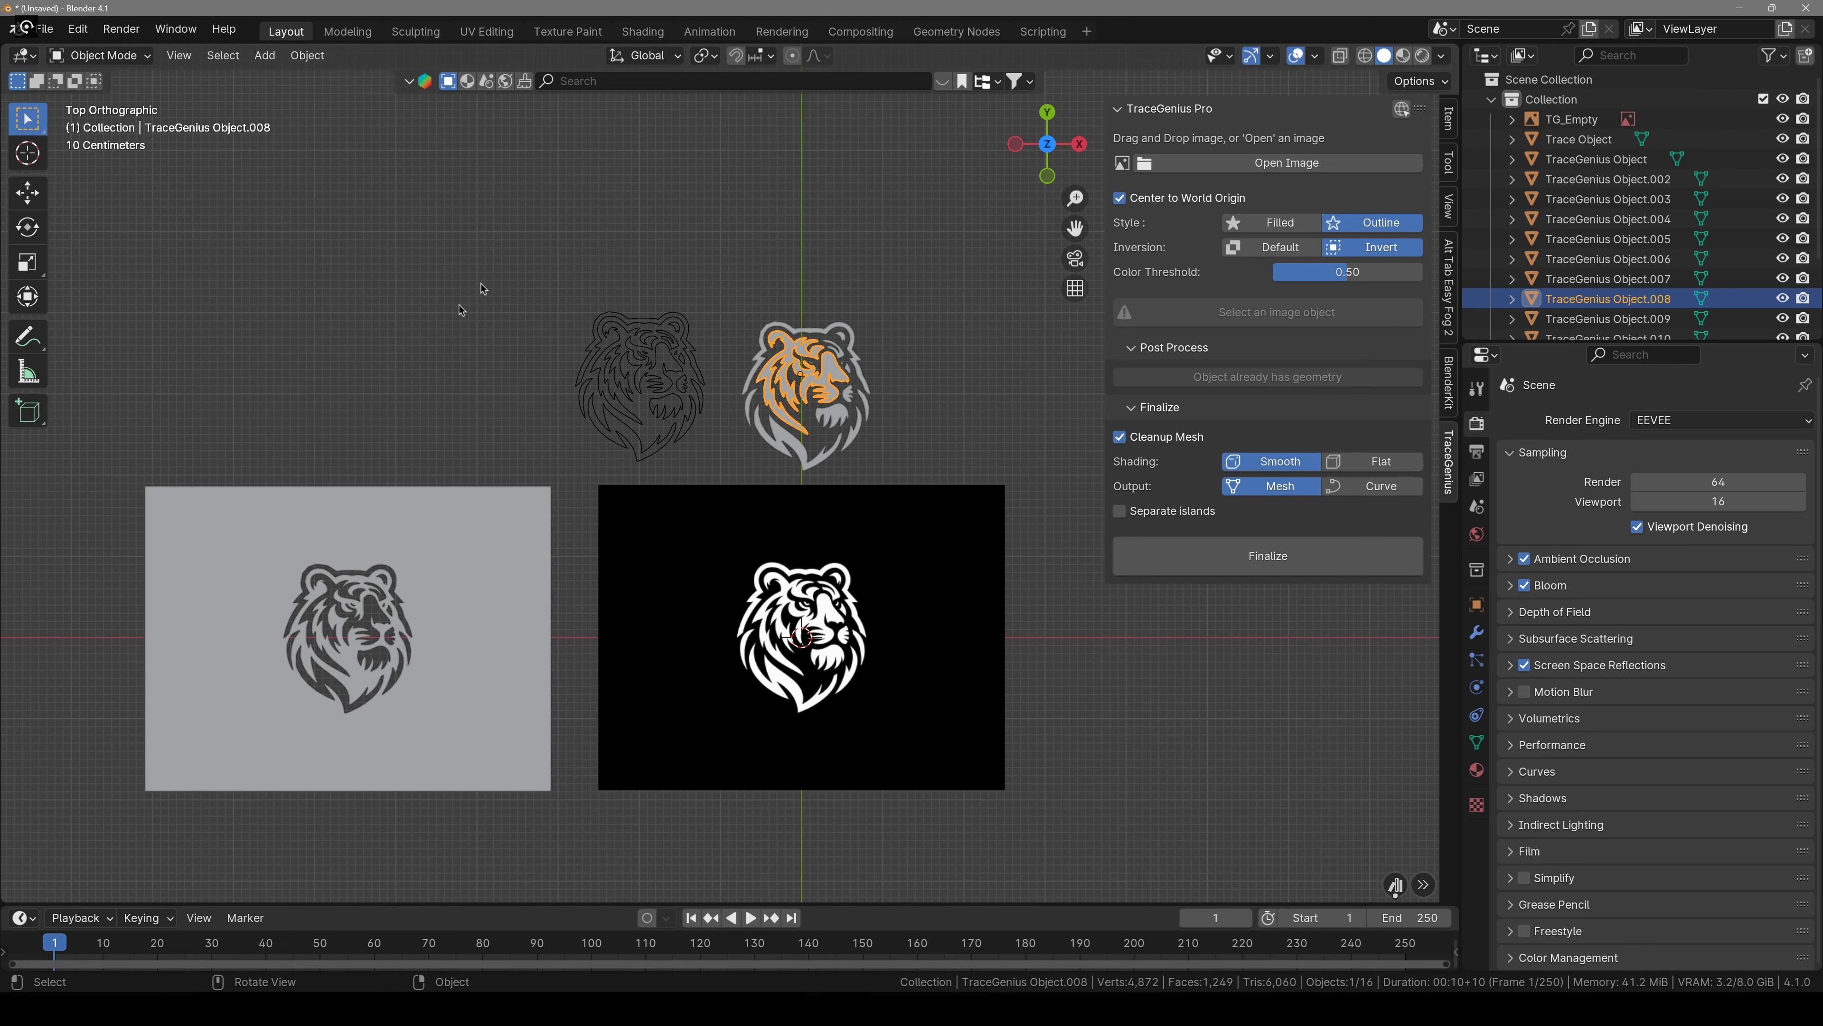
pyautogui.moveTo(288, 303); pyautogui.dragTo(888, 566)
pyautogui.press('Delete')
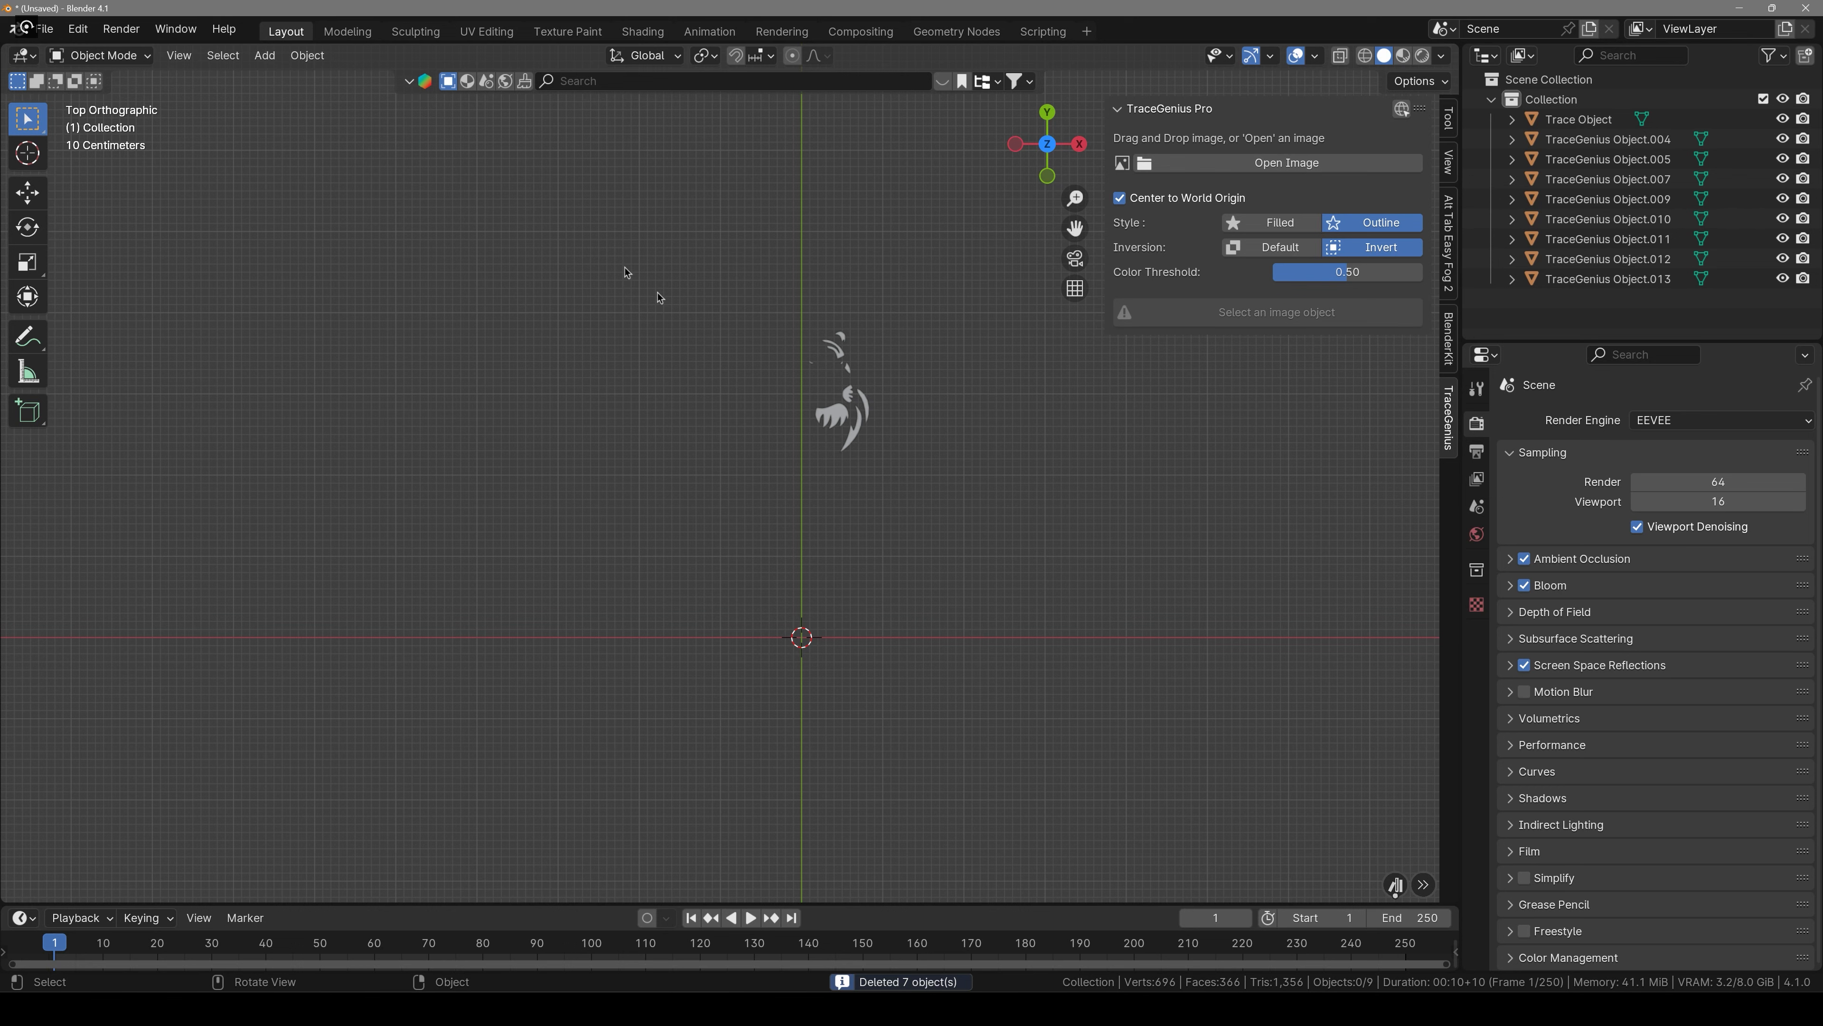
# Load fire-tiger-logo-design-vector-42521469.jpg as the new reference image and set the trace style to Filled.
pyautogui.click(1206, 164)
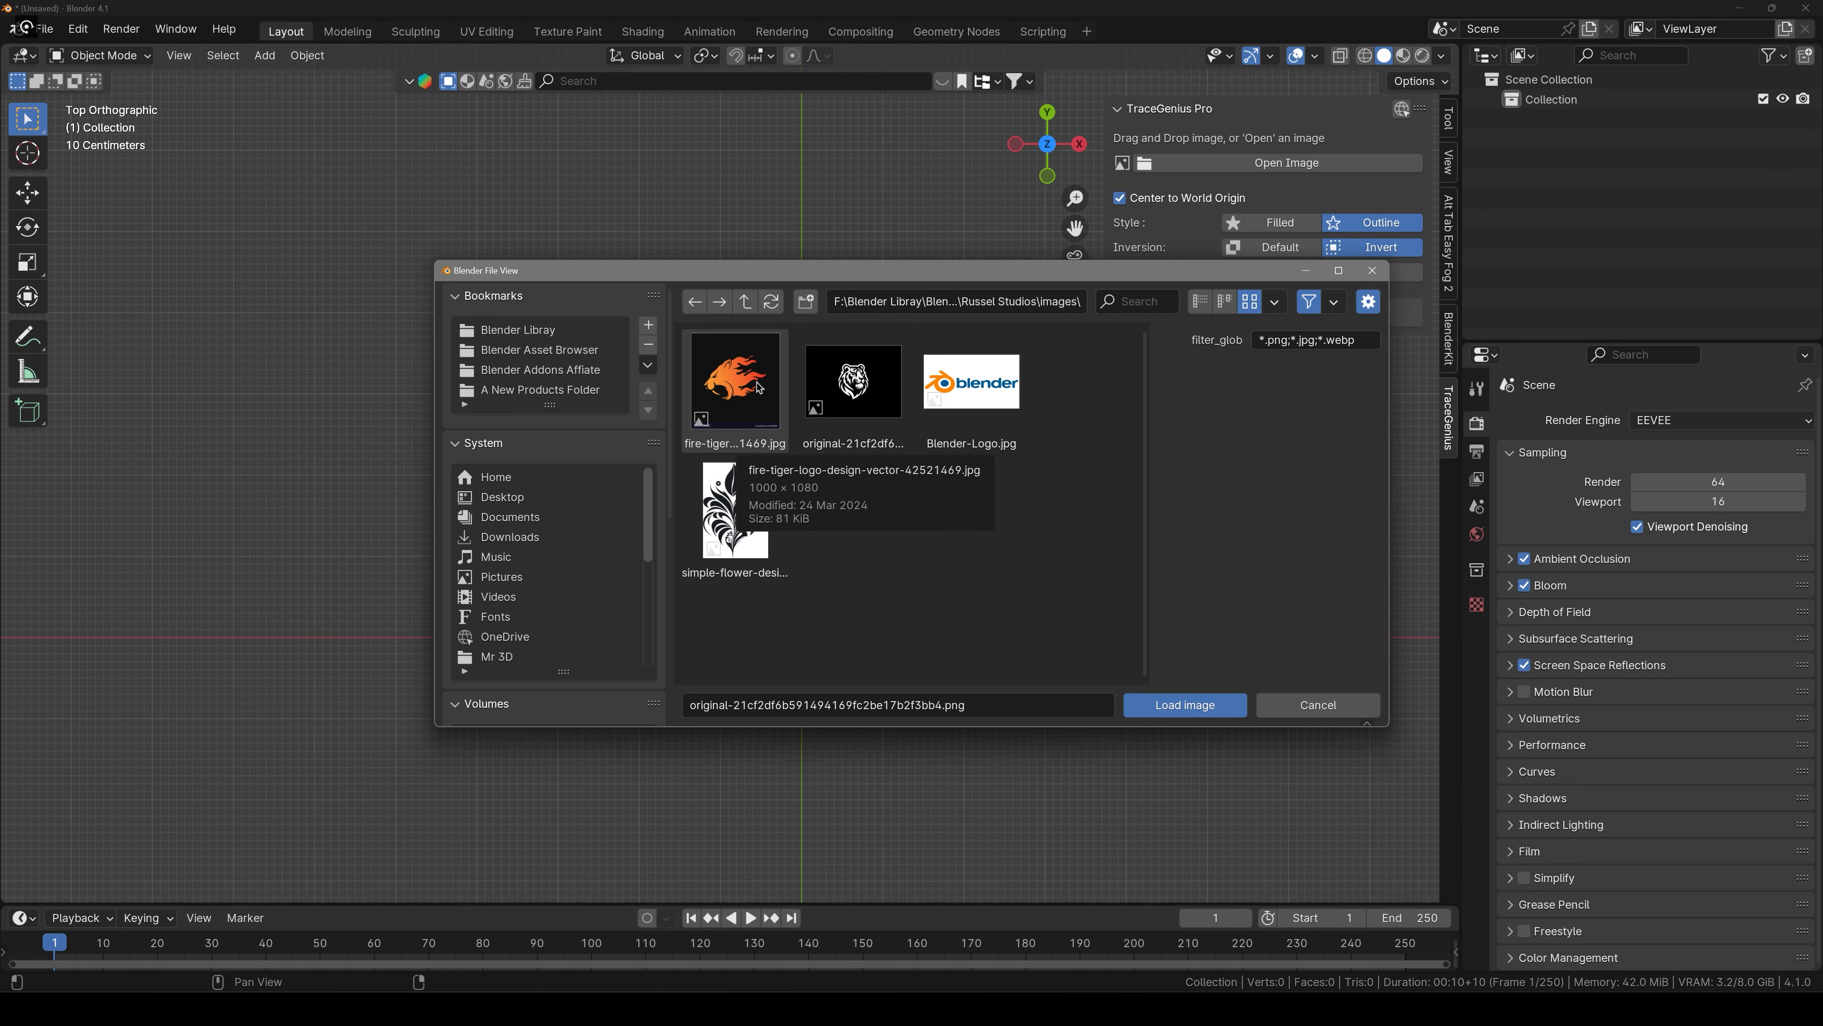
pyautogui.click(741, 399)
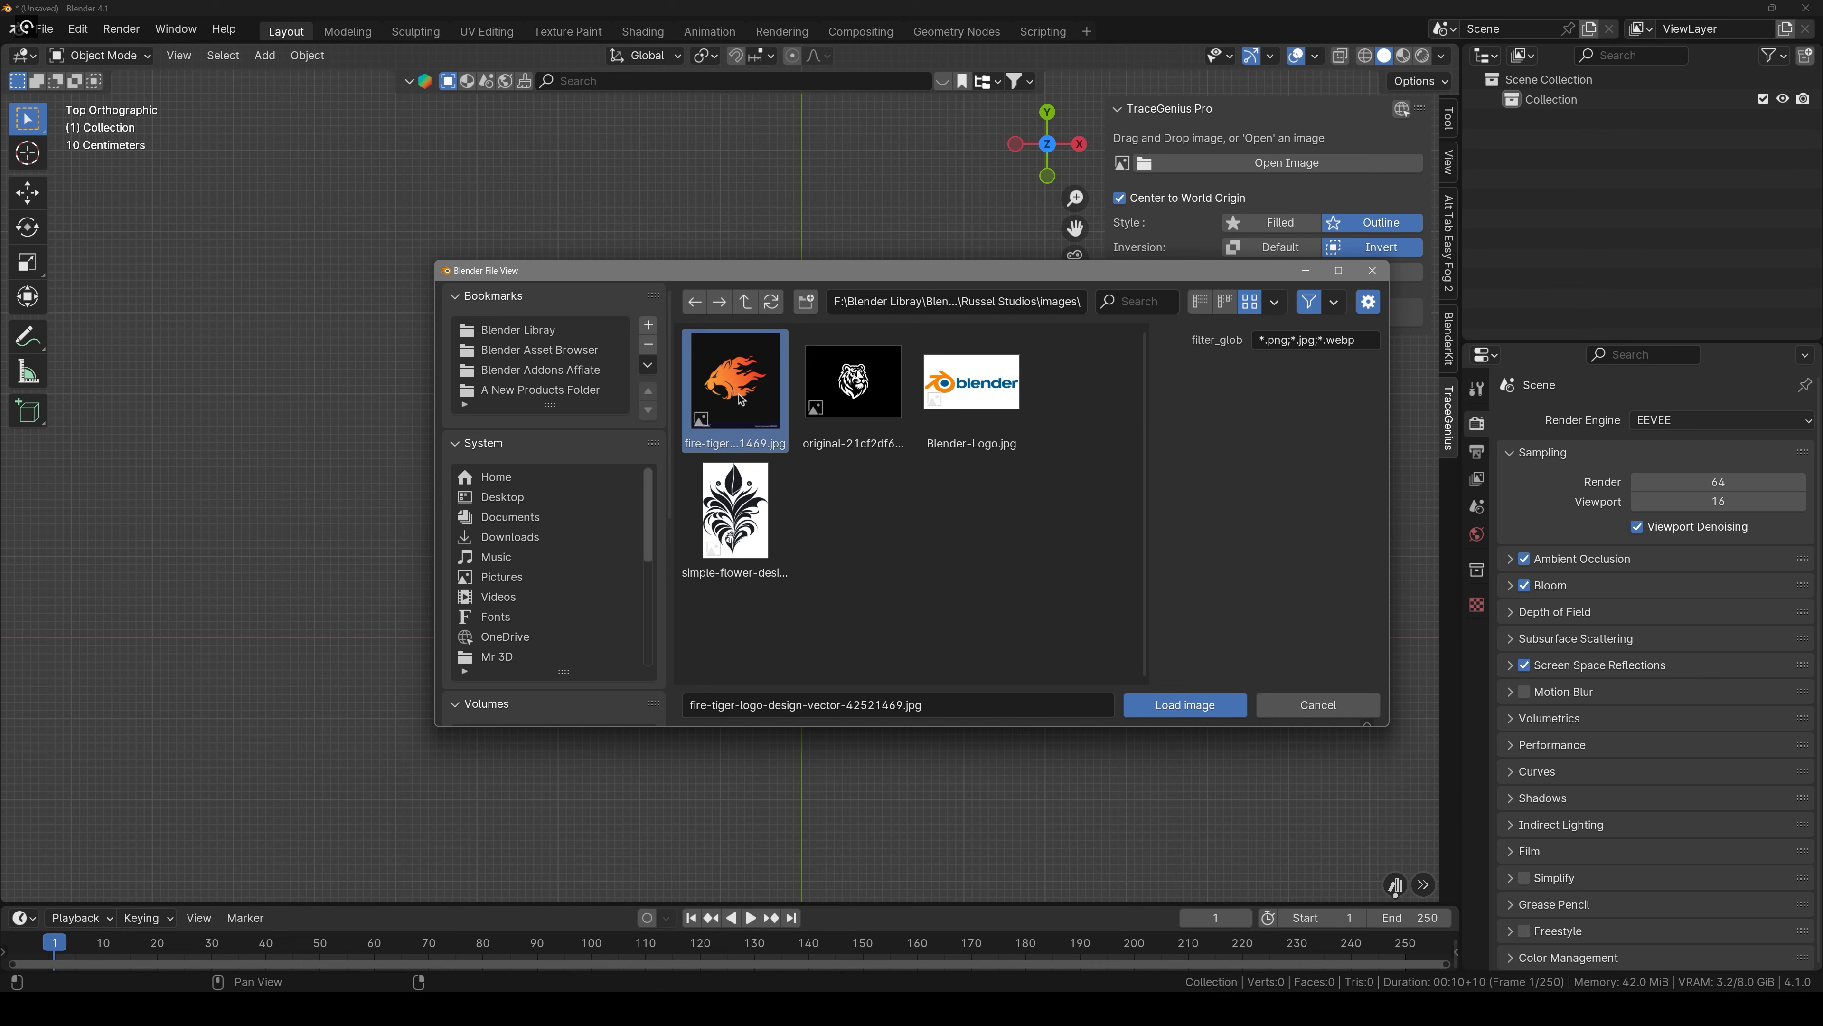
pyautogui.click(1150, 702)
pyautogui.scroll(2, 1052, 855)
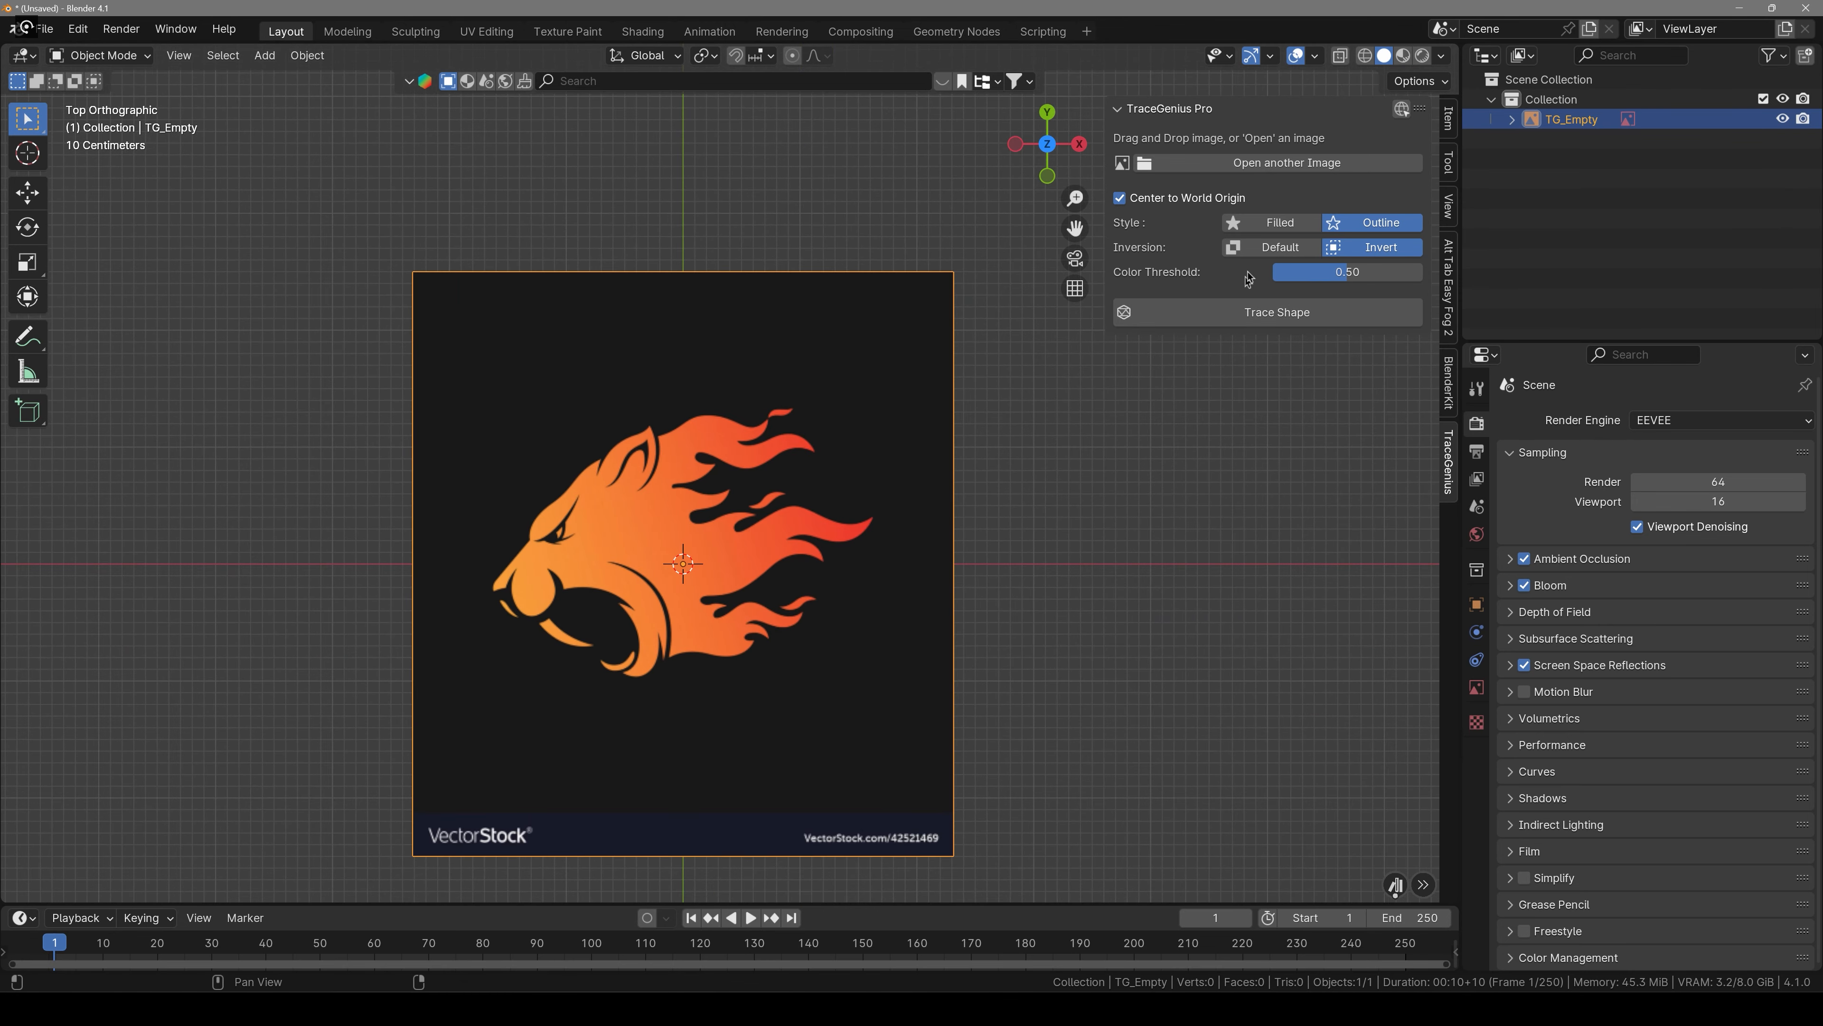
pyautogui.click(1292, 226)
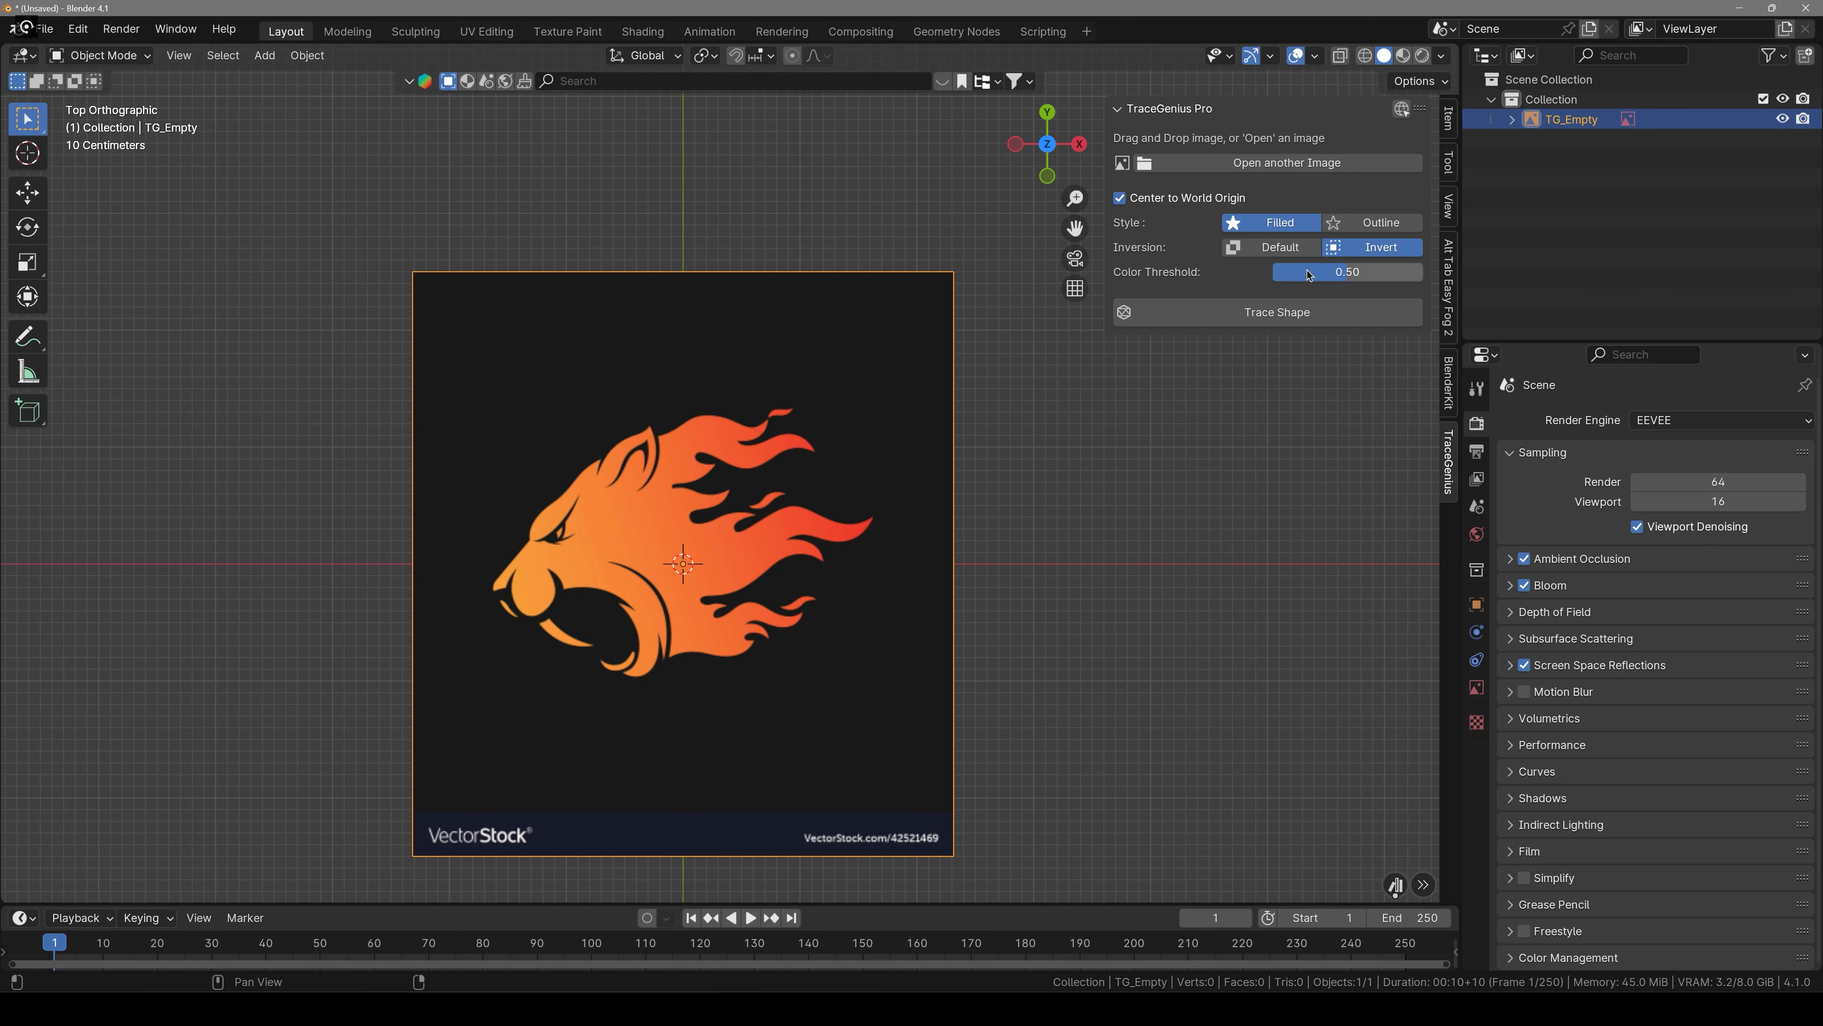
# Try tracing the fire tiger image with color threshold 0.50, move the trace to the left of the image, and undo both.
pyautogui.click(1278, 312)
pyautogui.press('g')
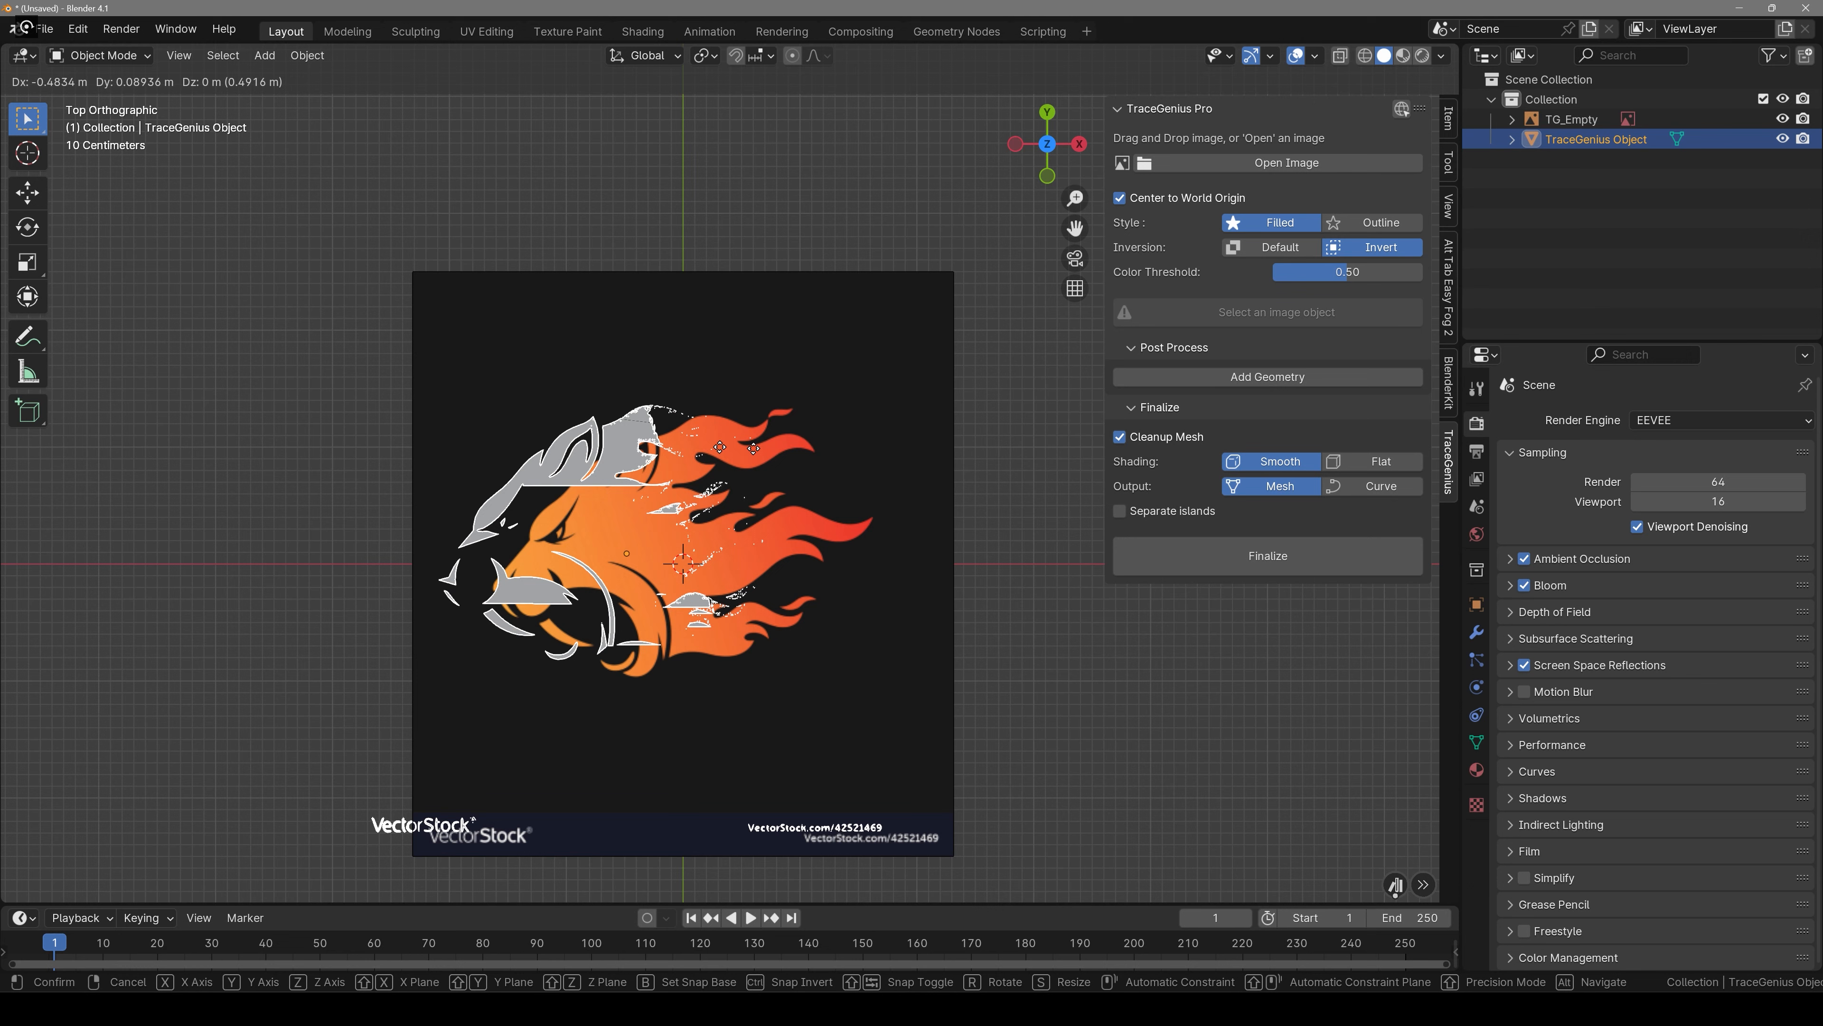
pyautogui.click(465, 452)
pyautogui.keyDown('shift'); pyautogui.moveTo(376, 490); pyautogui.dragTo(567, 437, button='middle'); pyautogui.keyUp('shift')
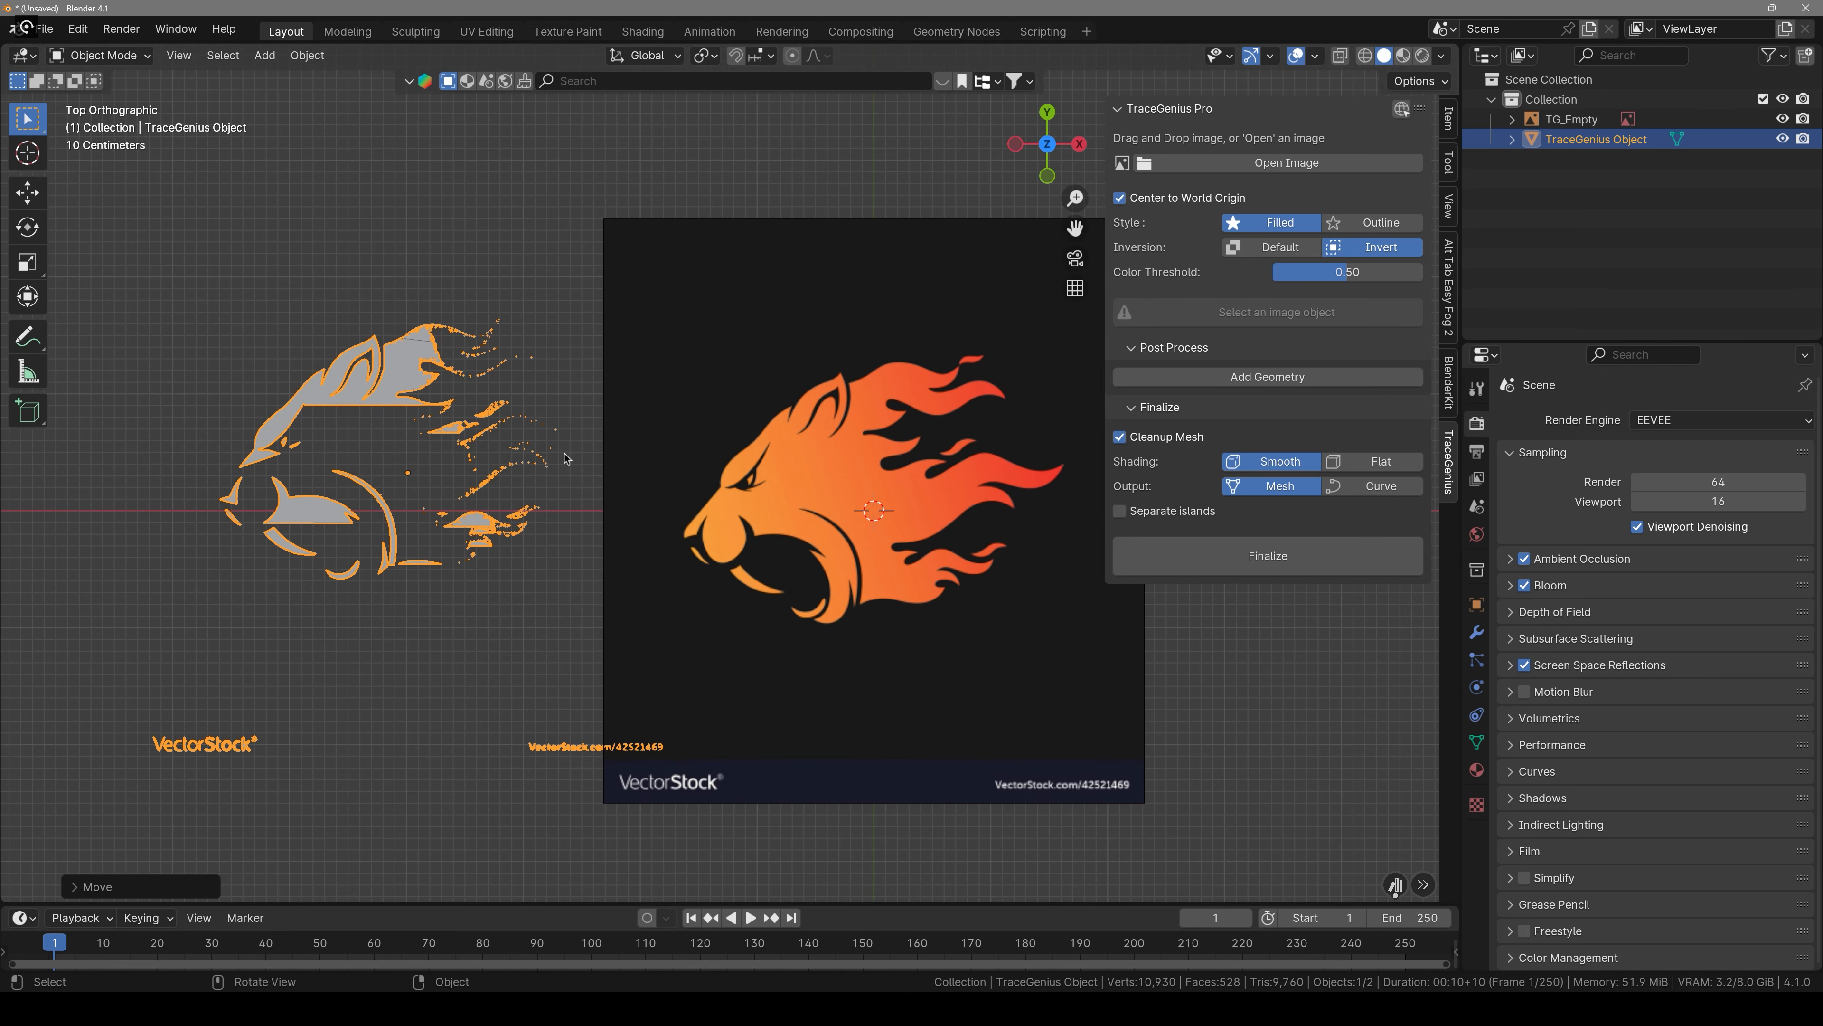
pyautogui.hotkey('ctrl', 'z')
pyautogui.hotkey('ctrl', 'z')
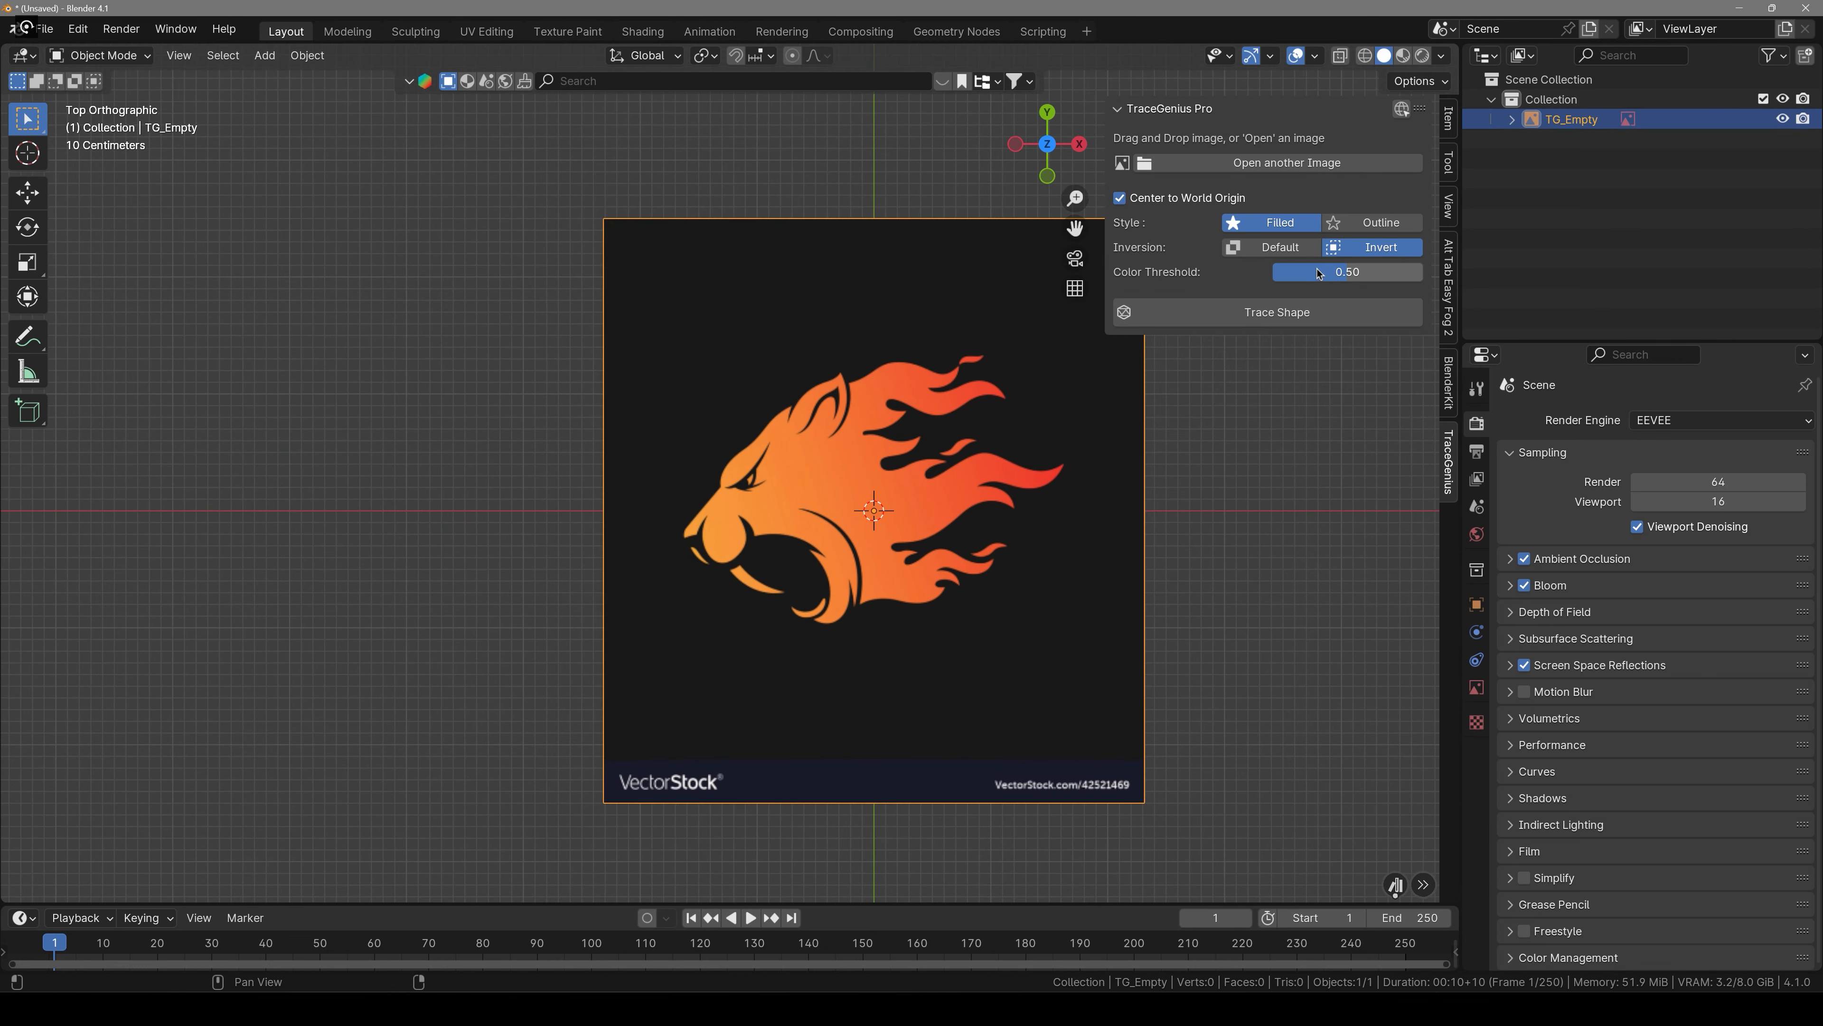
# Try tracing the fire tiger image with color threshold 0.82, and delete that trace.
pyautogui.moveTo(1320, 274); pyautogui.dragTo(1372, 286)
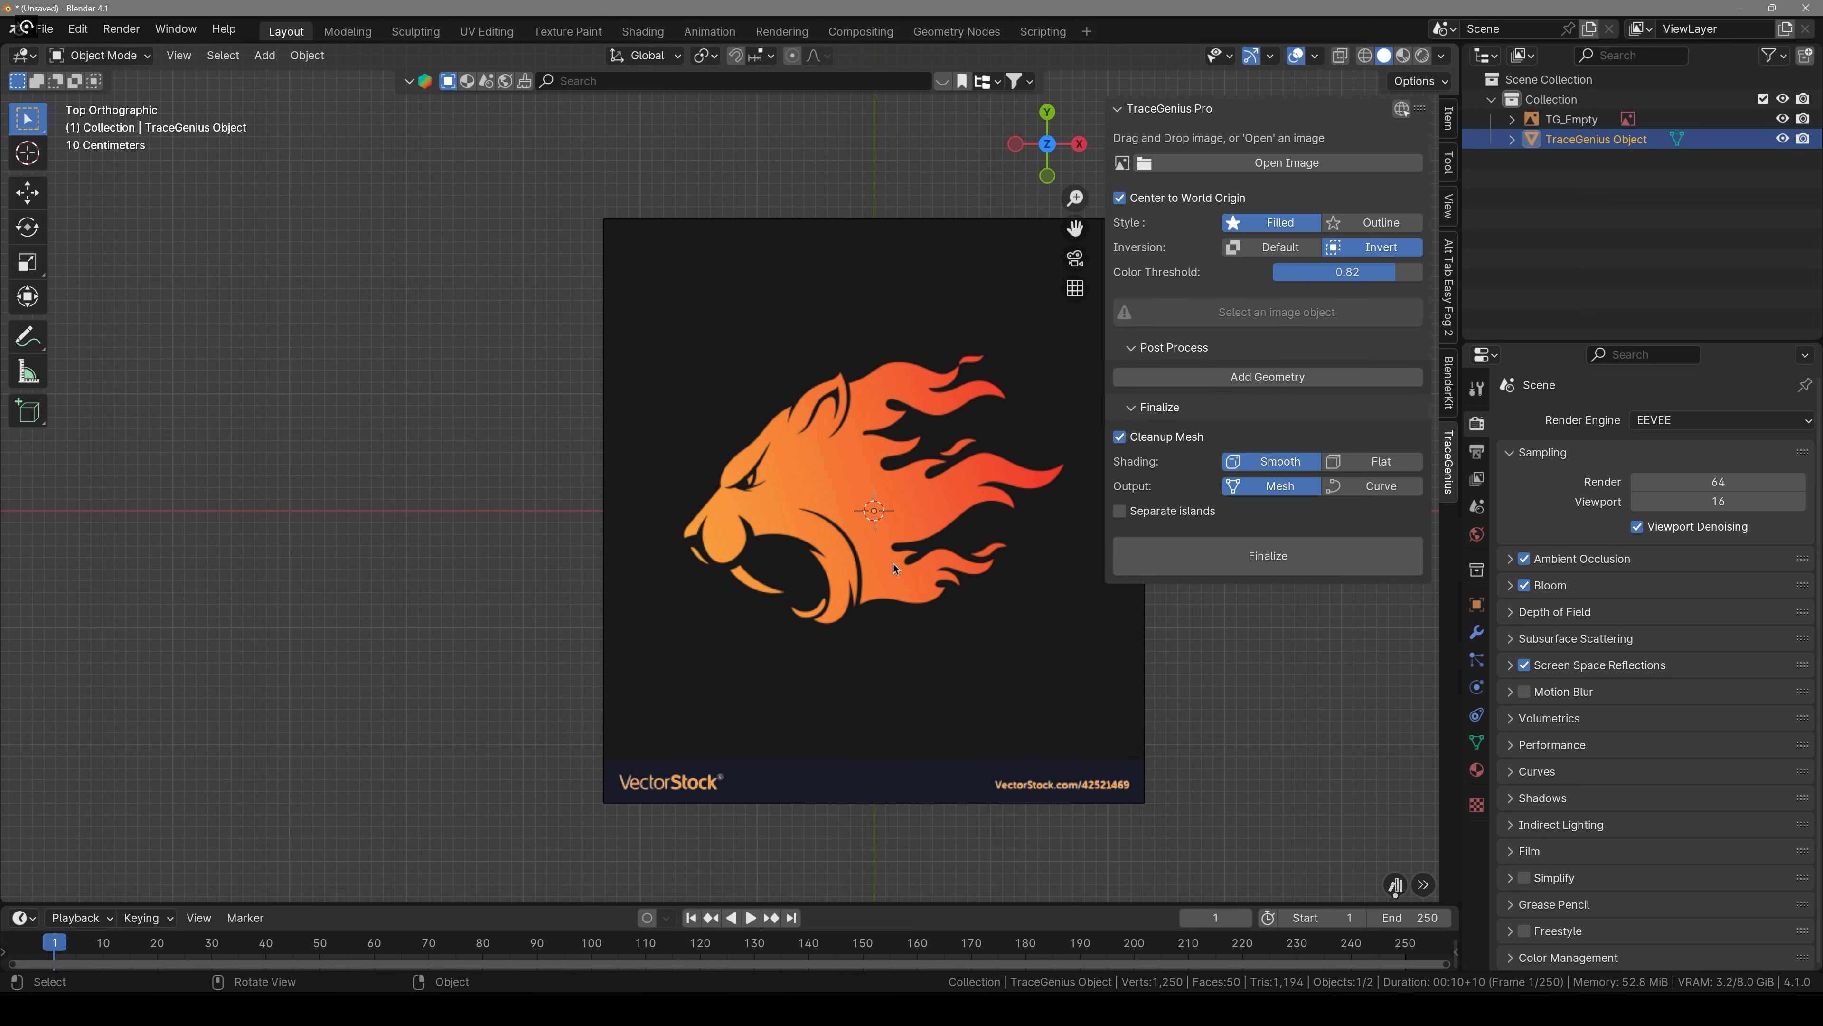
pyautogui.press('Delete')
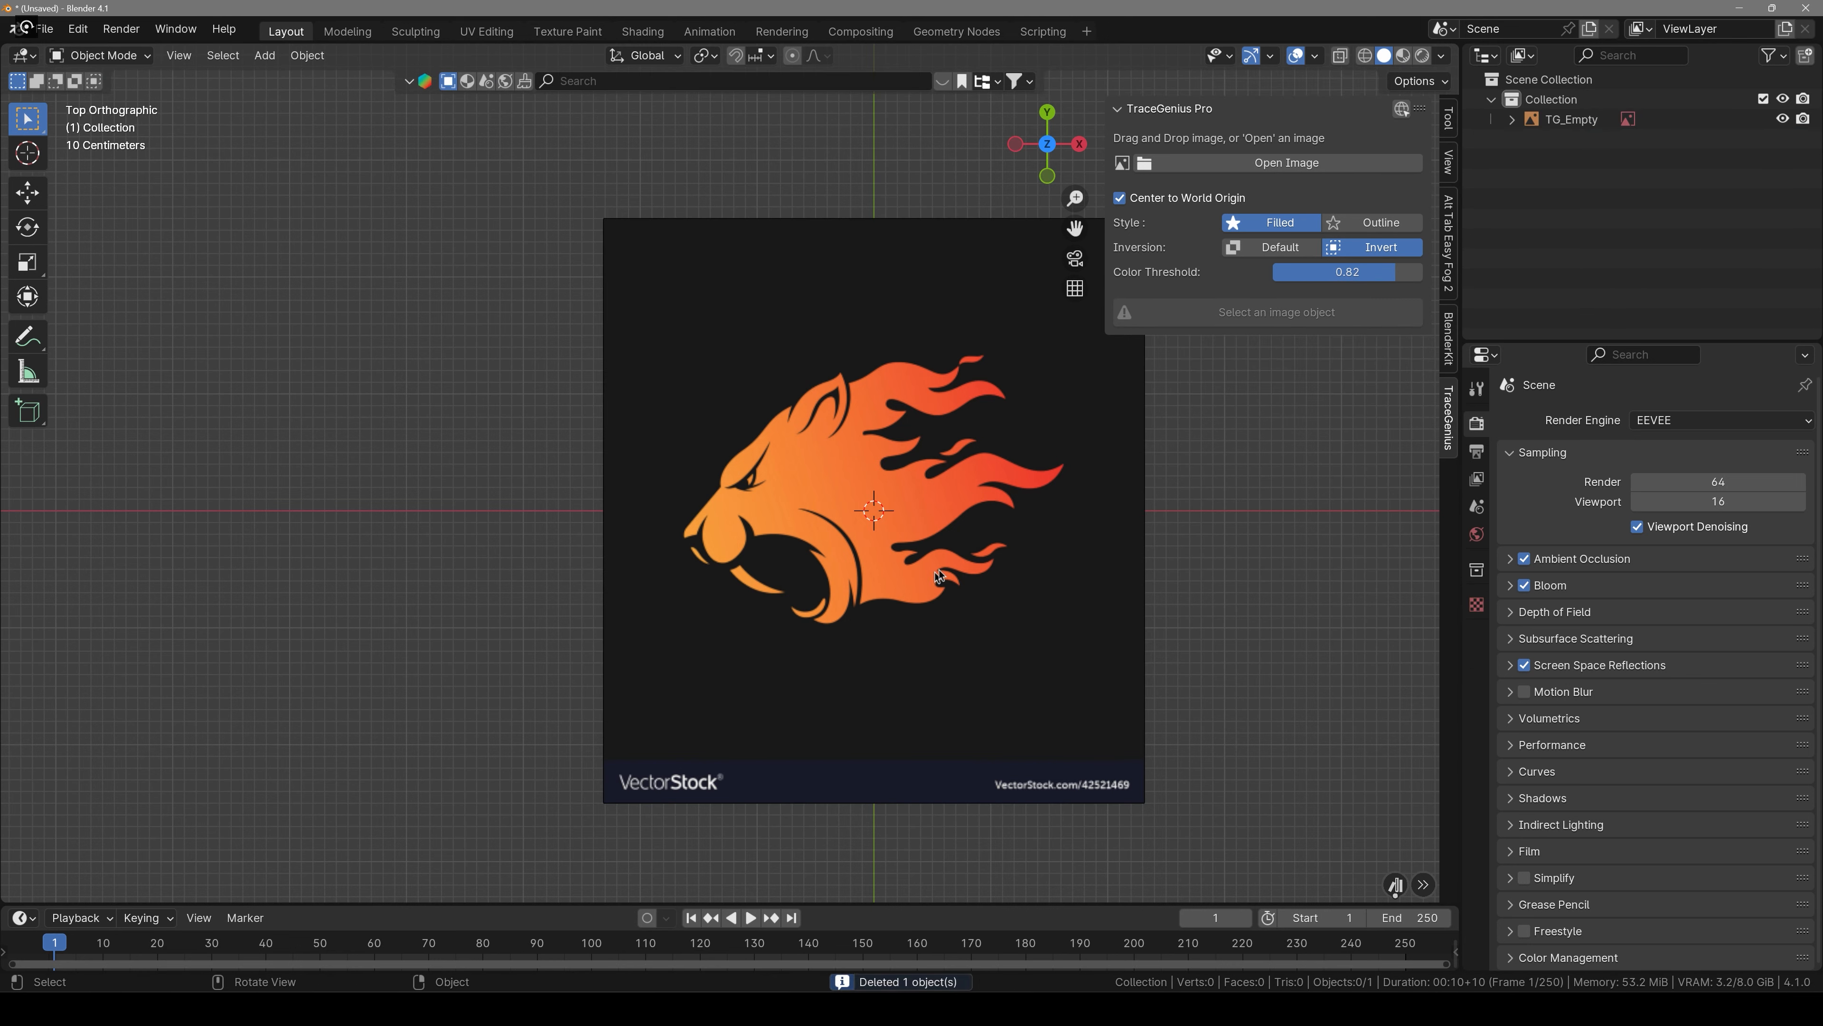
# Trace the fire tiger image with color threshold 0.32, and place the trace to the left of the image.
pyautogui.click(982, 496)
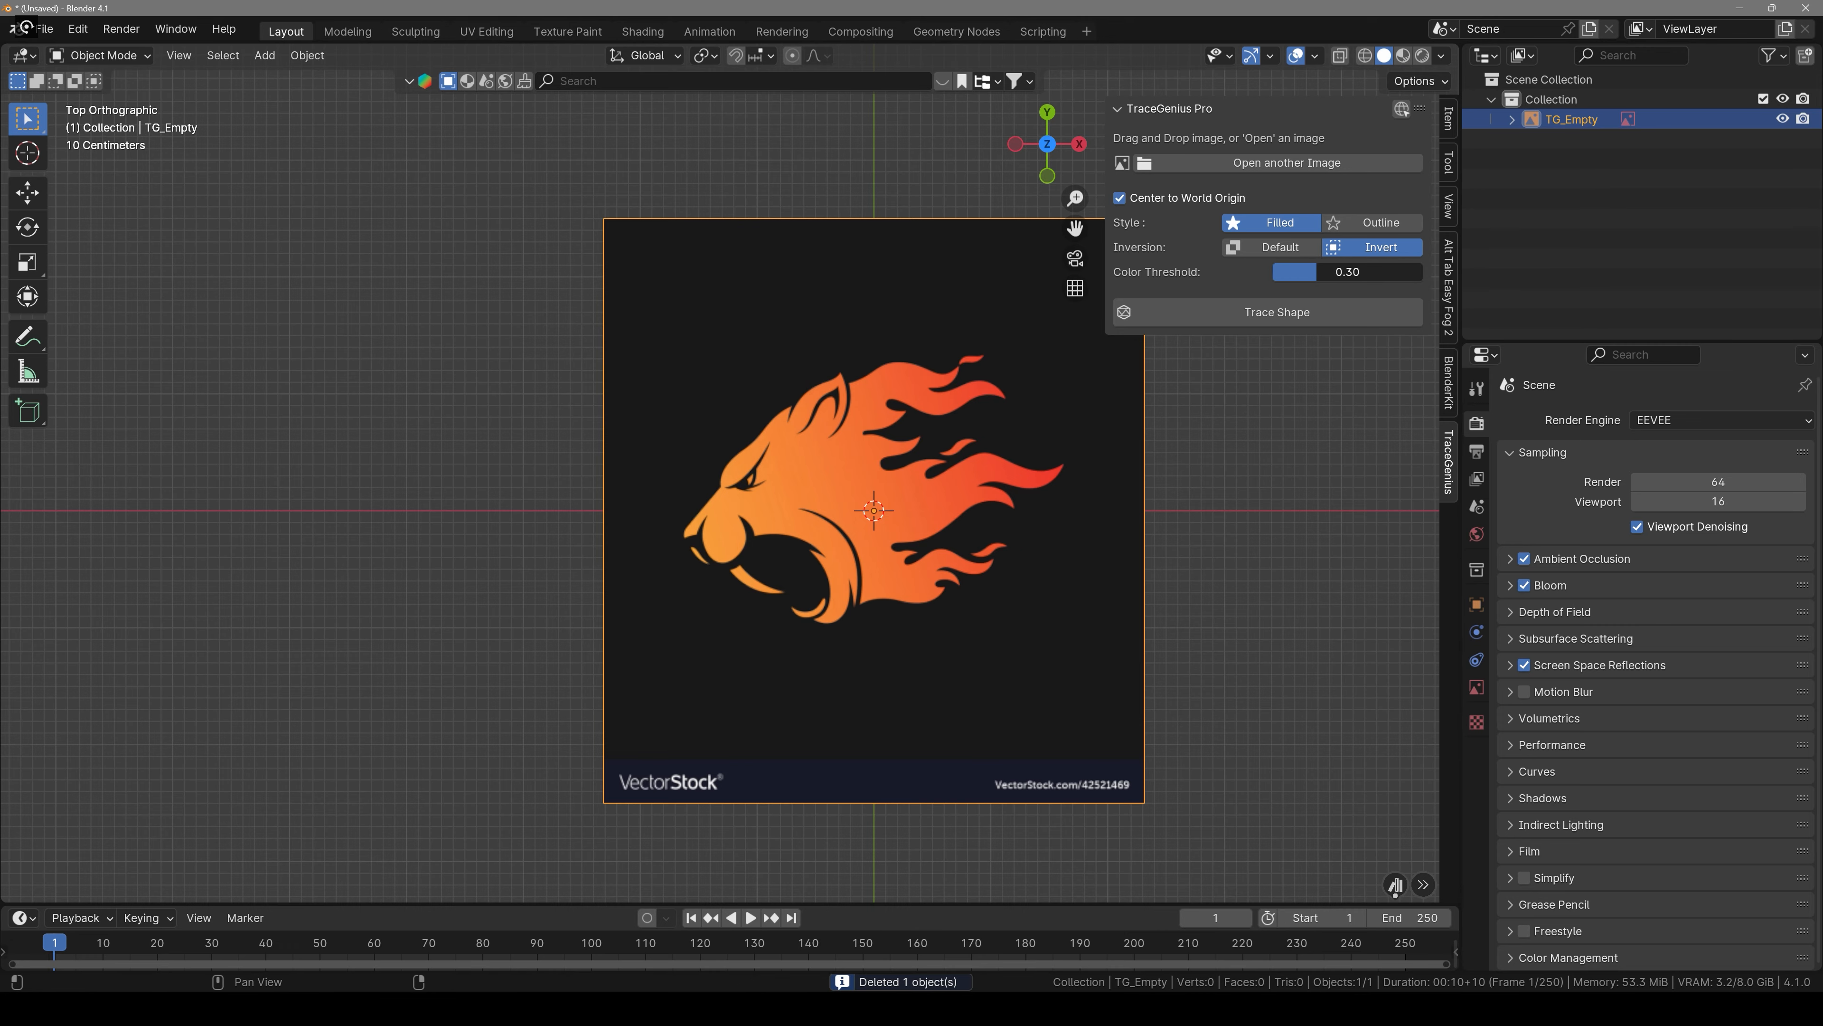
pyautogui.click(1285, 312)
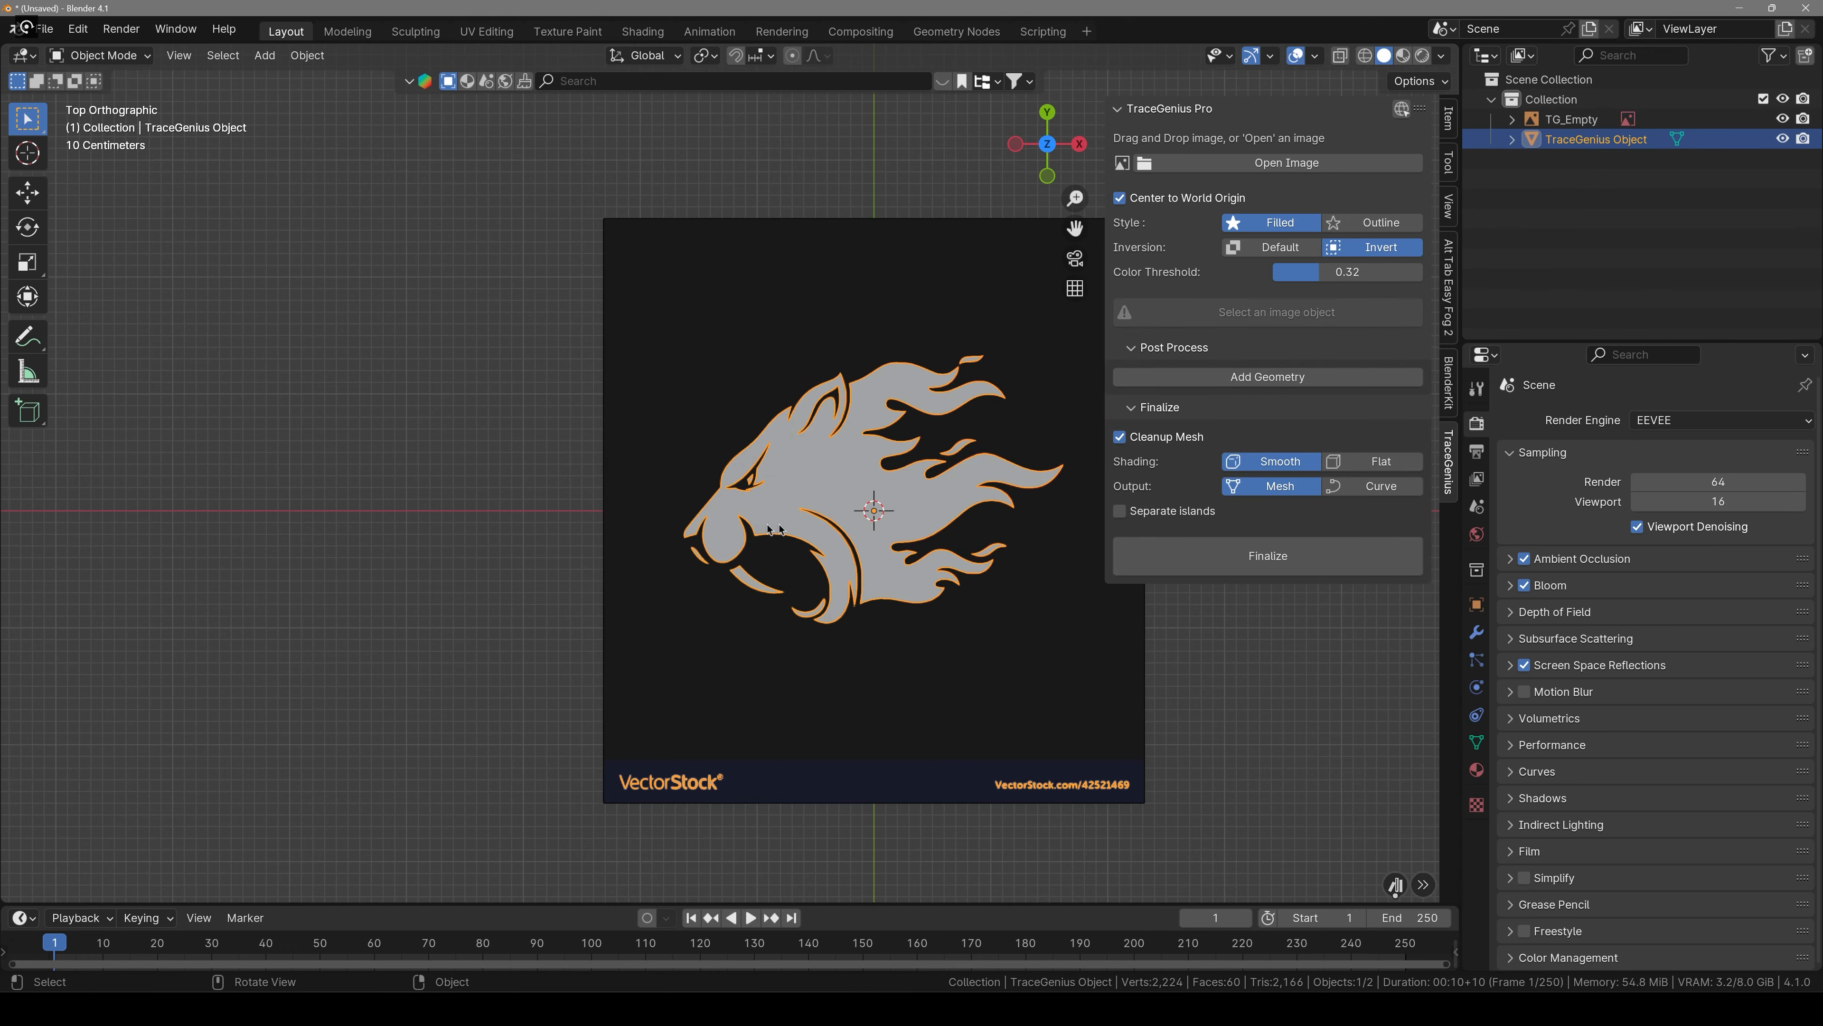
pyautogui.press('g')
pyautogui.click(202, 506)
pyautogui.click(265, 646)
# Add geometry settings to the fire tiger trace, extrude it 0.048 m, and deselect it.
pyautogui.moveTo(273, 646)
pyautogui.mouseDown(button='middle')
pyautogui.moveTo(509, 462)
pyautogui.moveTo(317, 535)
pyautogui.moveTo(294, 467)
pyautogui.mouseUp(button='middle')
pyautogui.keyDown('shift'); pyautogui.moveTo(295, 467); pyautogui.dragTo(532, 617, button='middle'); pyautogui.keyUp('shift')
pyautogui.click(546, 596)
pyautogui.click(1284, 378)
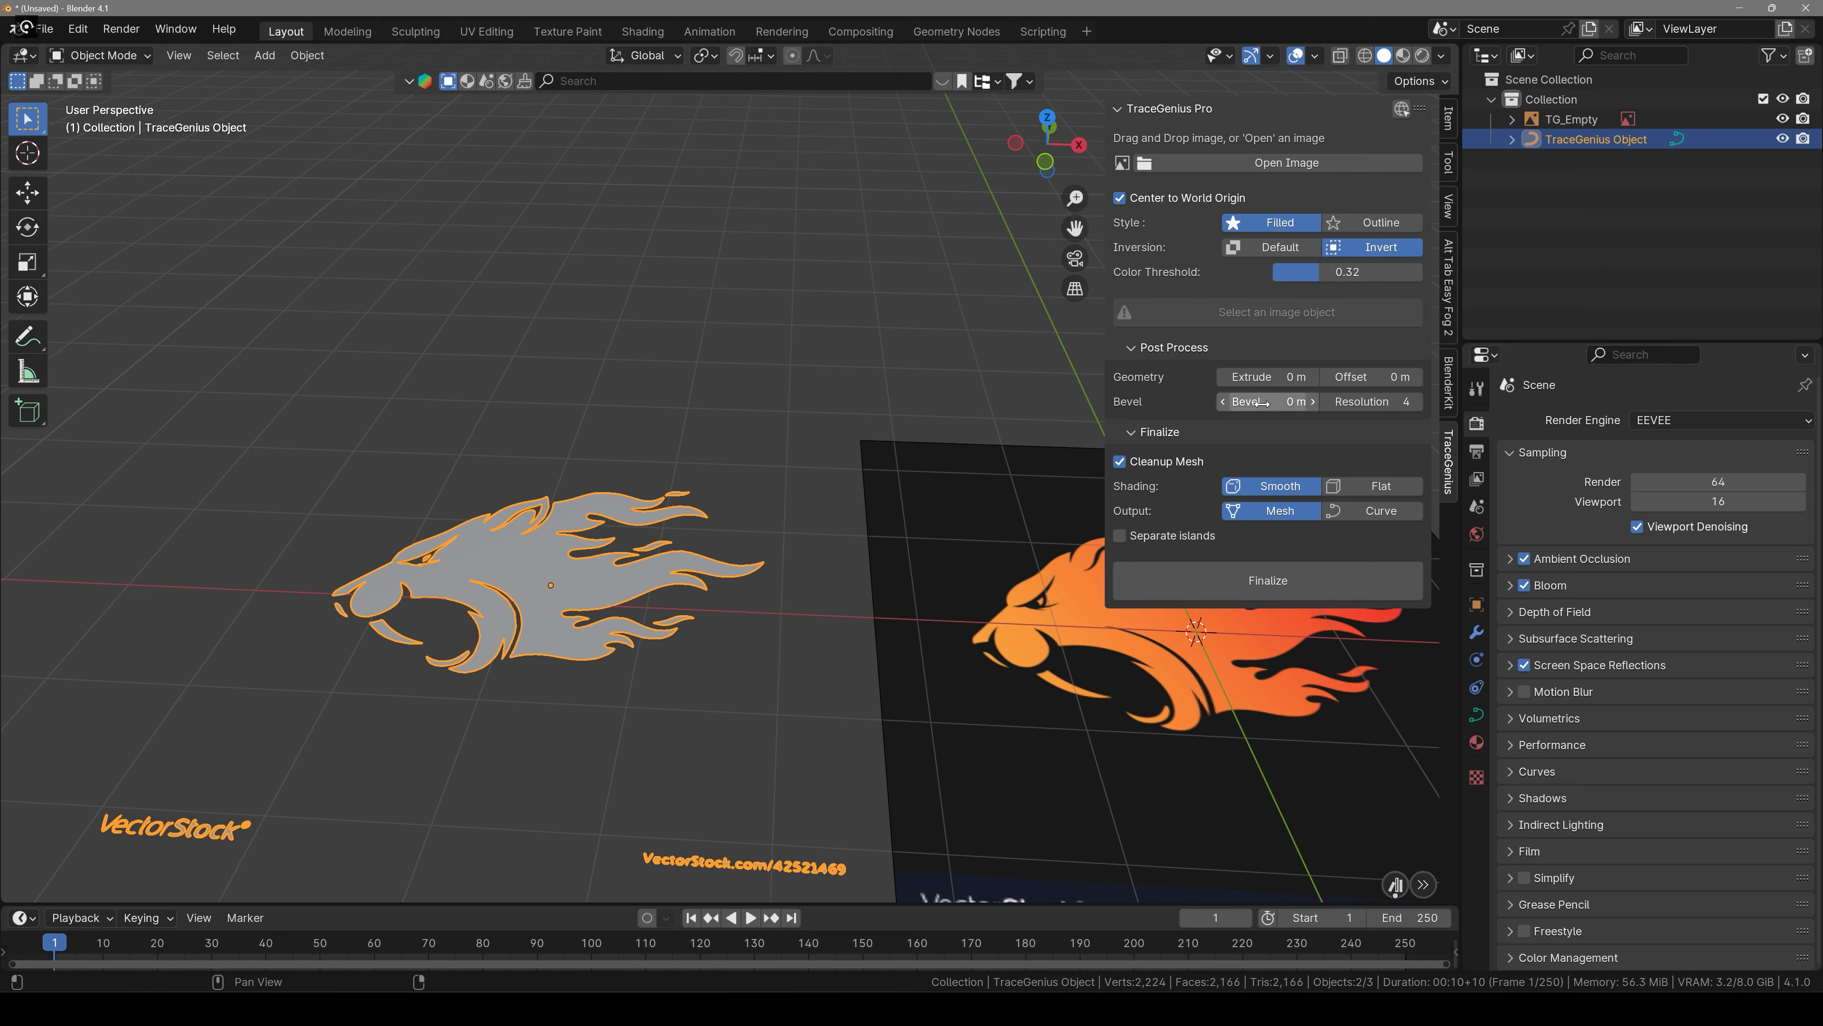
pyautogui.moveTo(1262, 404); pyautogui.dragTo(1266, 380)
pyautogui.click(761, 492)
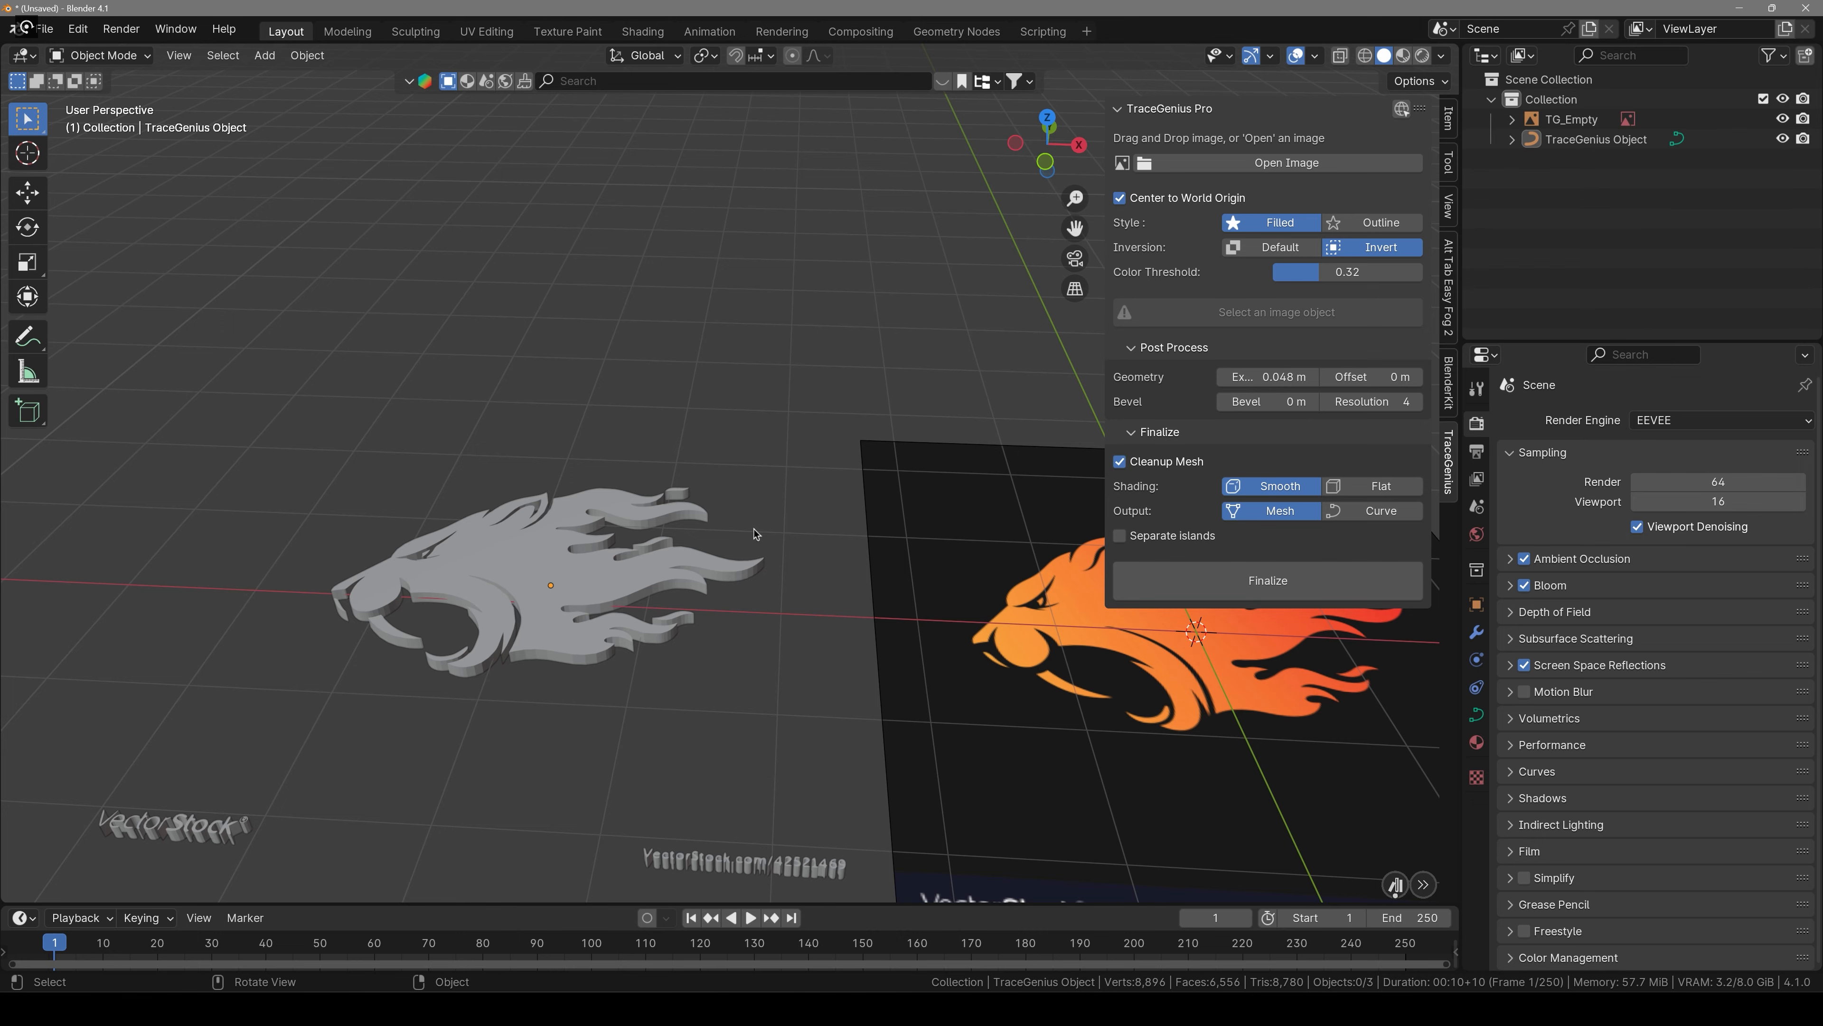
pyautogui.moveTo(747, 564); pyautogui.dragTo(833, 536, button='middle')
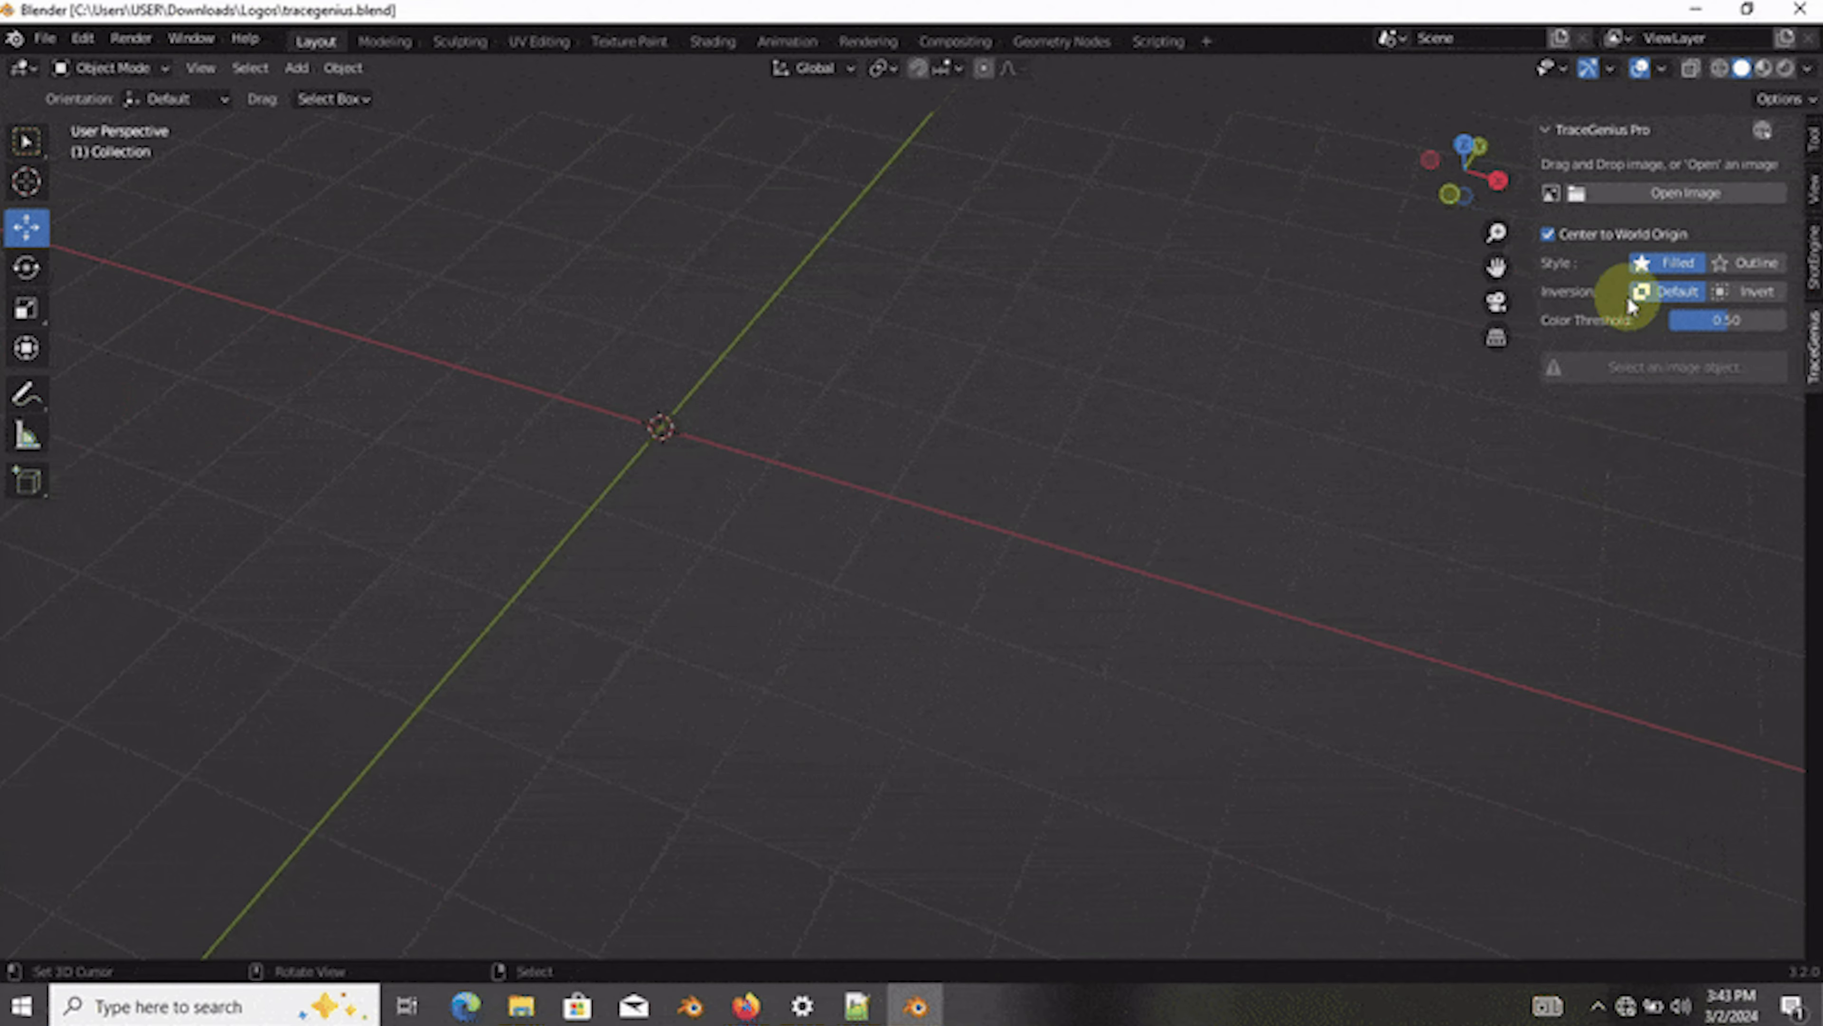
# Open the howling wolf silhouette image from the Logos folder for tracing.
pyautogui.click(1642, 193)
pyautogui.click(834, 686)
pyautogui.click(1292, 808)
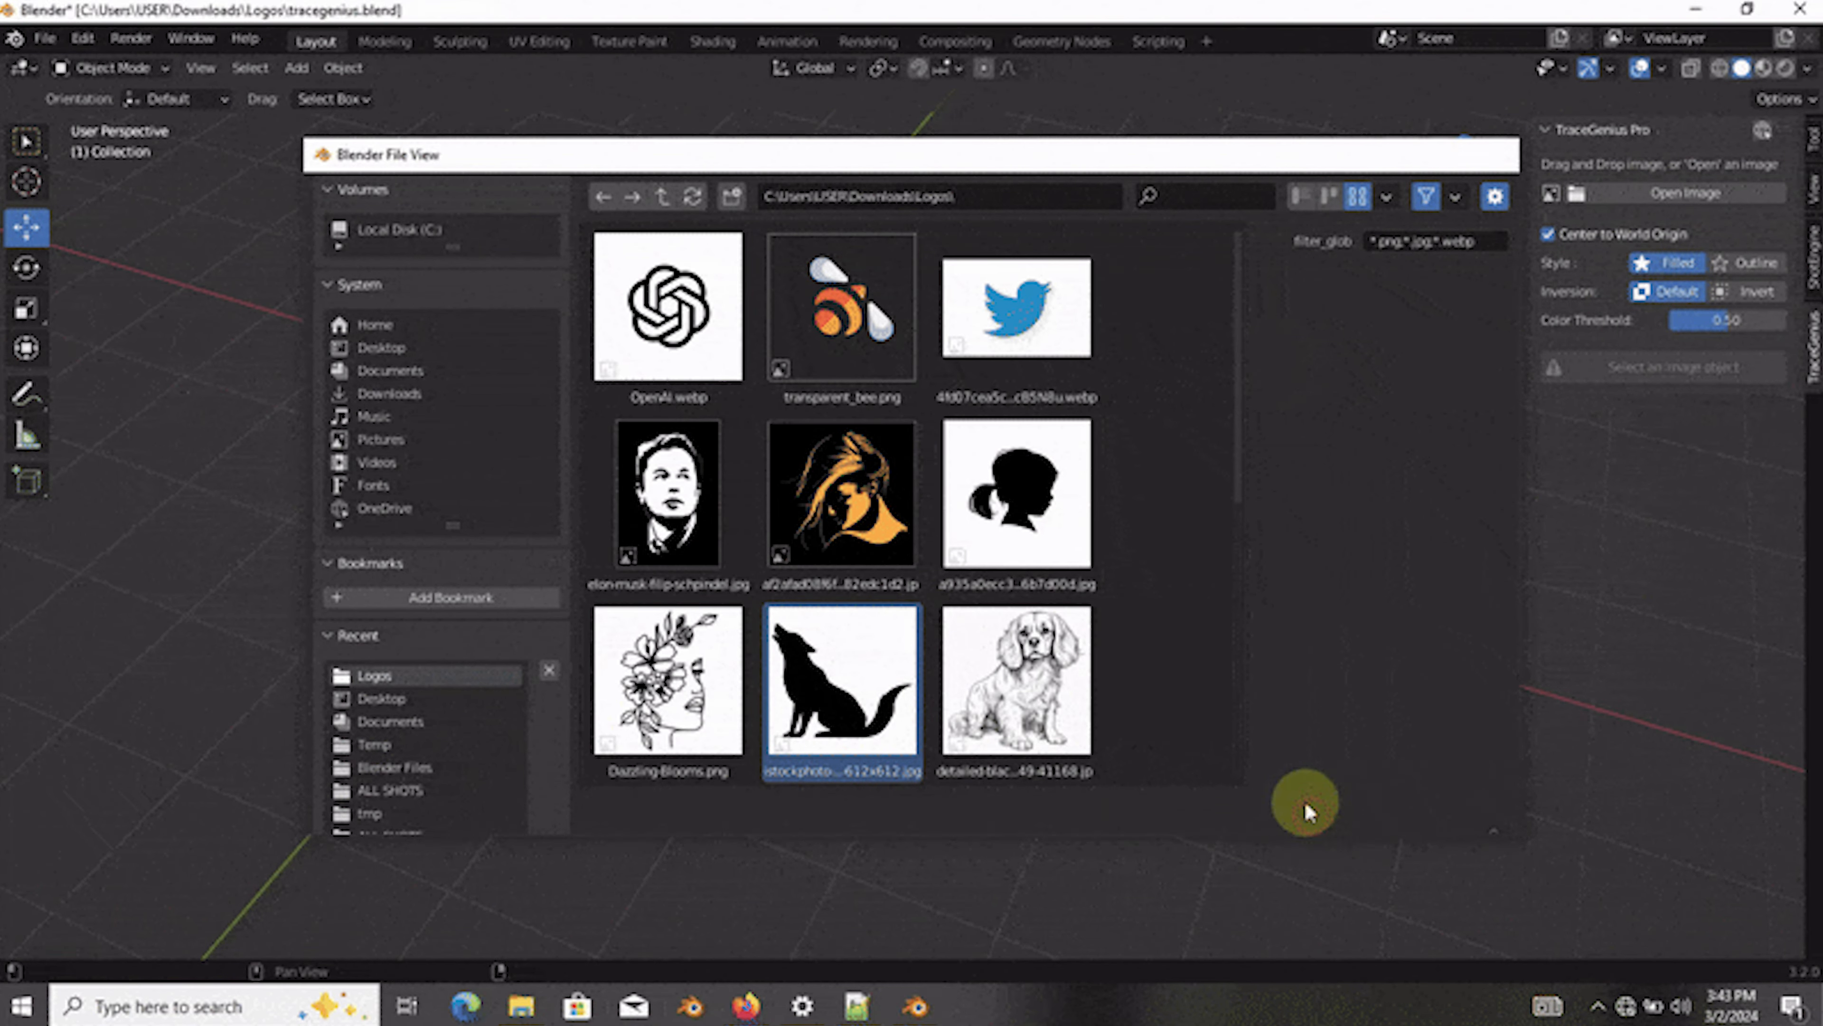
# Trace the wolf image as a filled shape with color threshold 0.50, and move the trace to the right off the image.
pyautogui.click(1606, 364)
pyautogui.press('g')
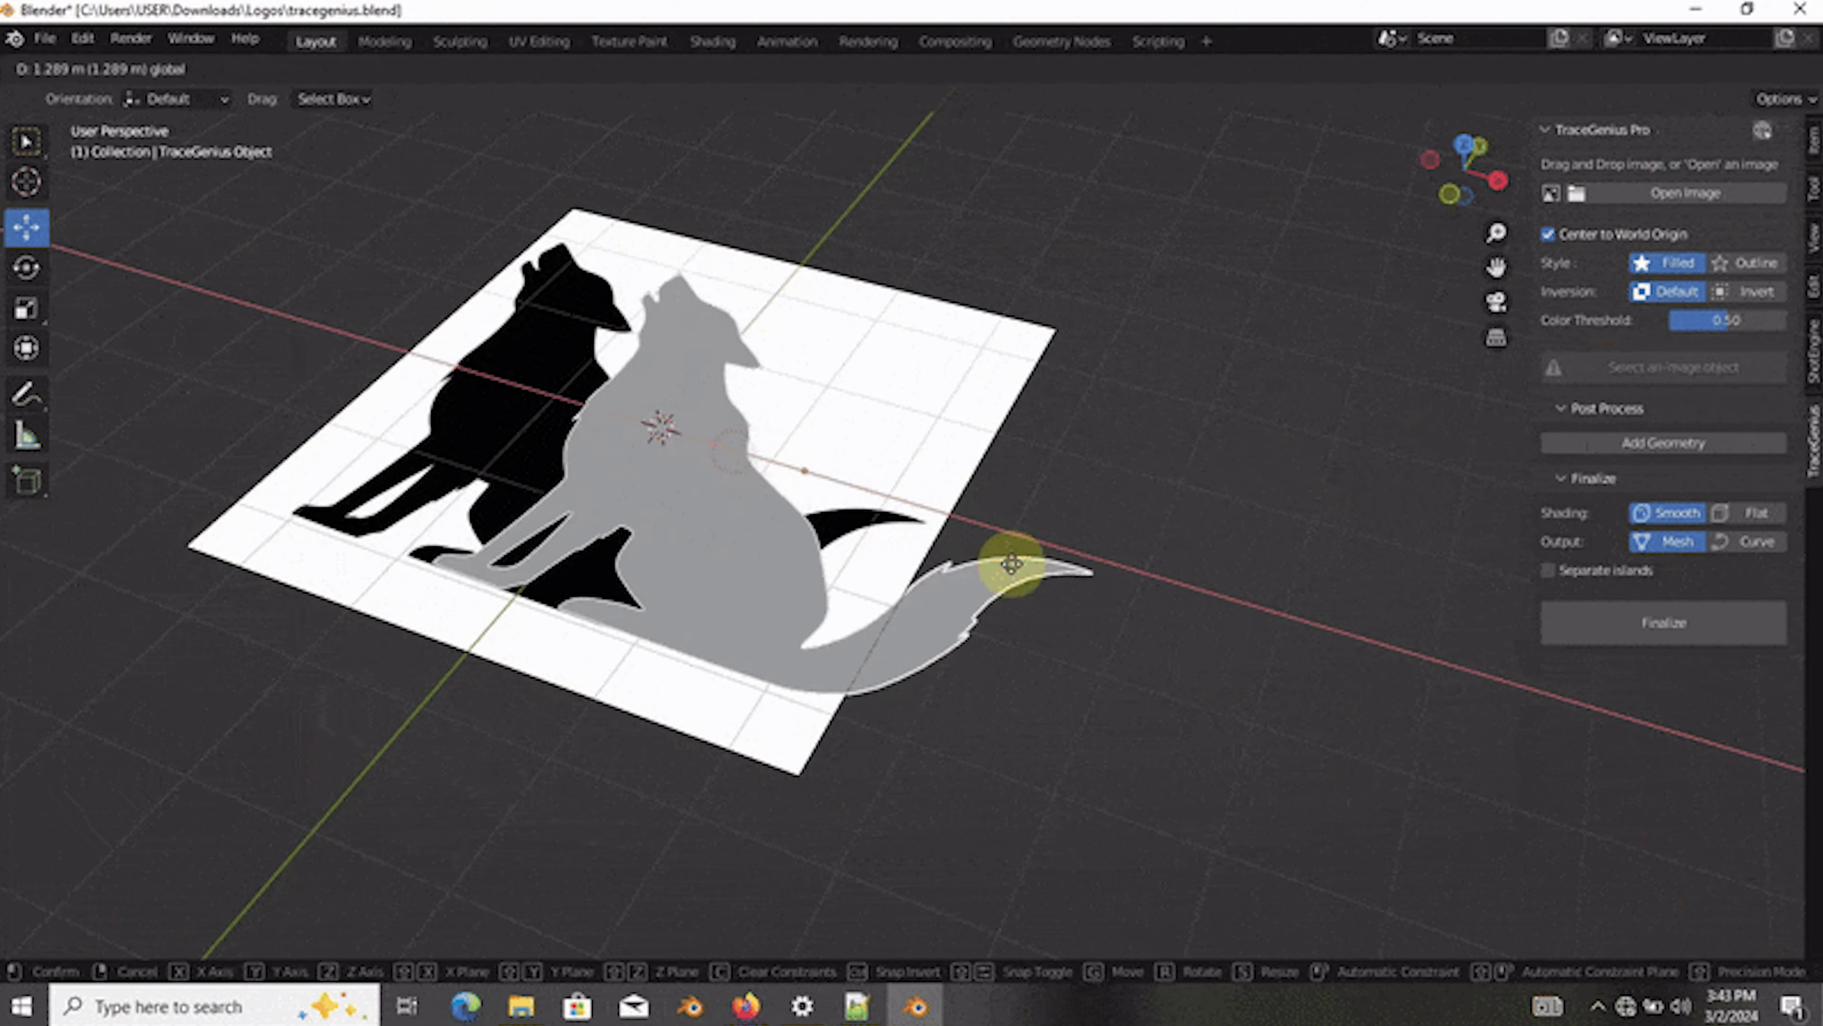
pyautogui.click(1342, 658)
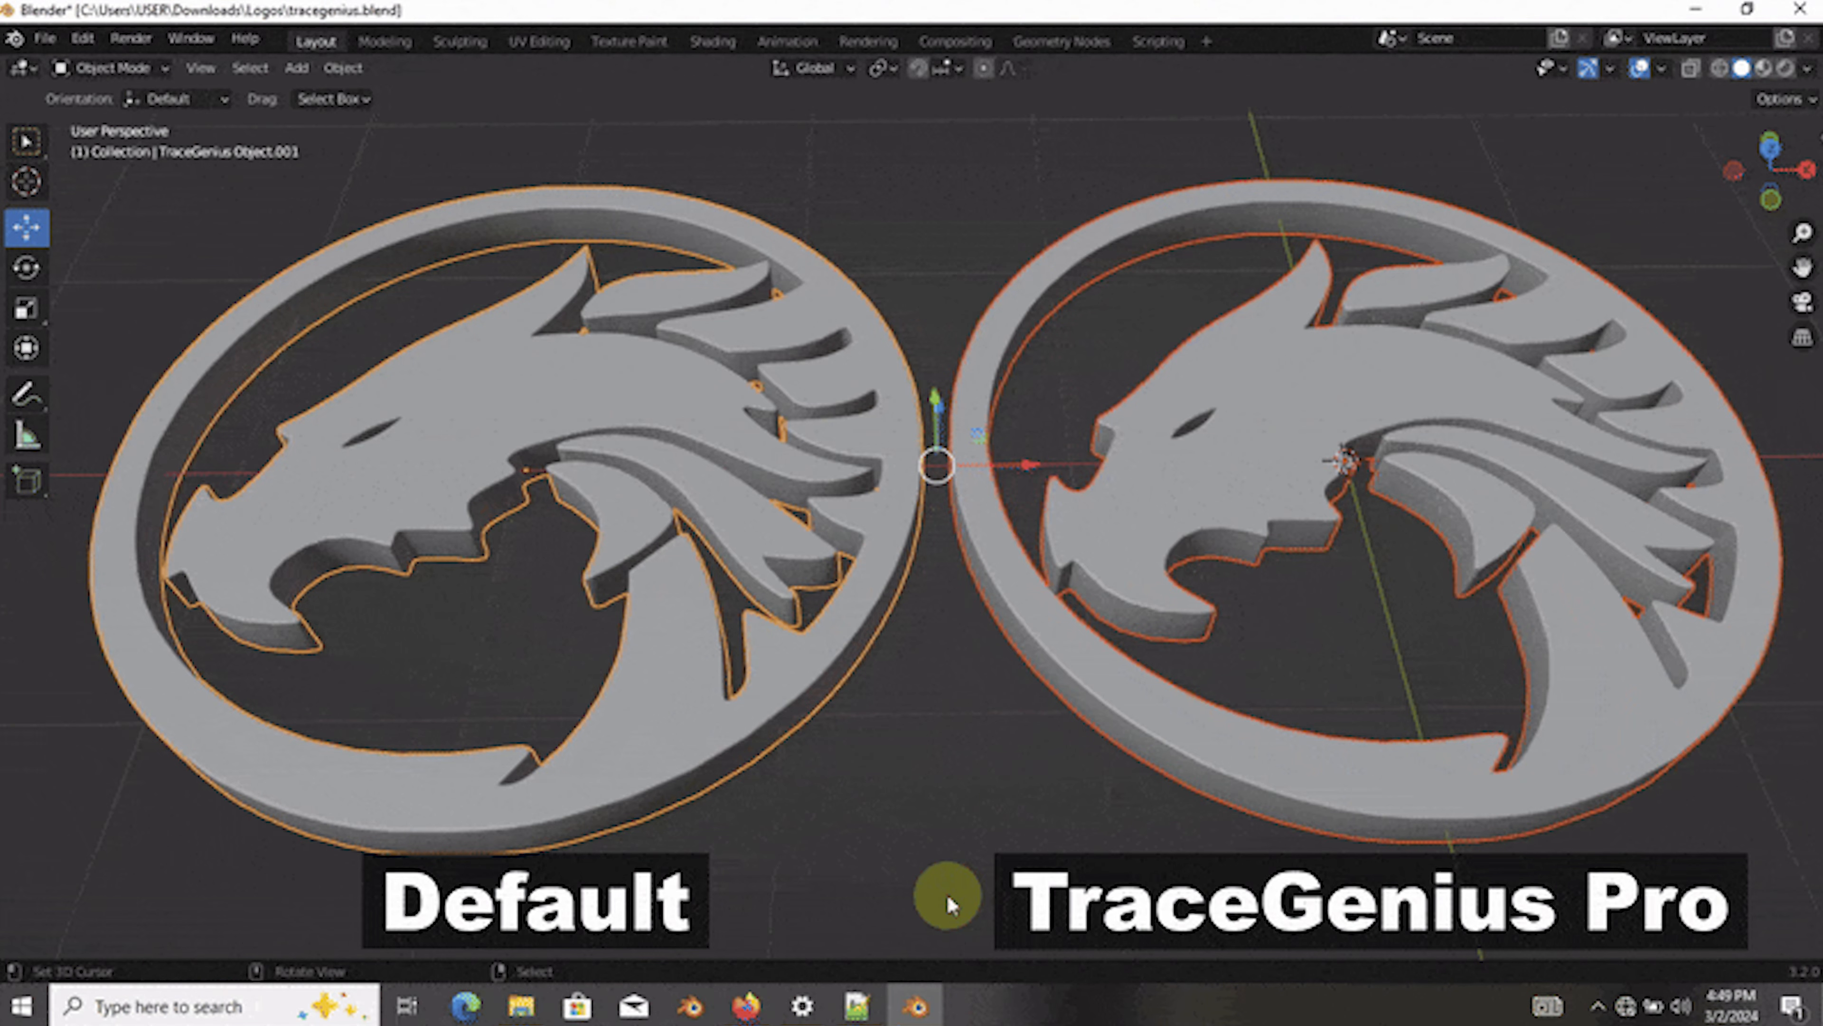
# Compare the mesh topology of the default and TraceGenius Pro dragon logos by switching in and out of Edit Mode.
pyautogui.press('Tab')
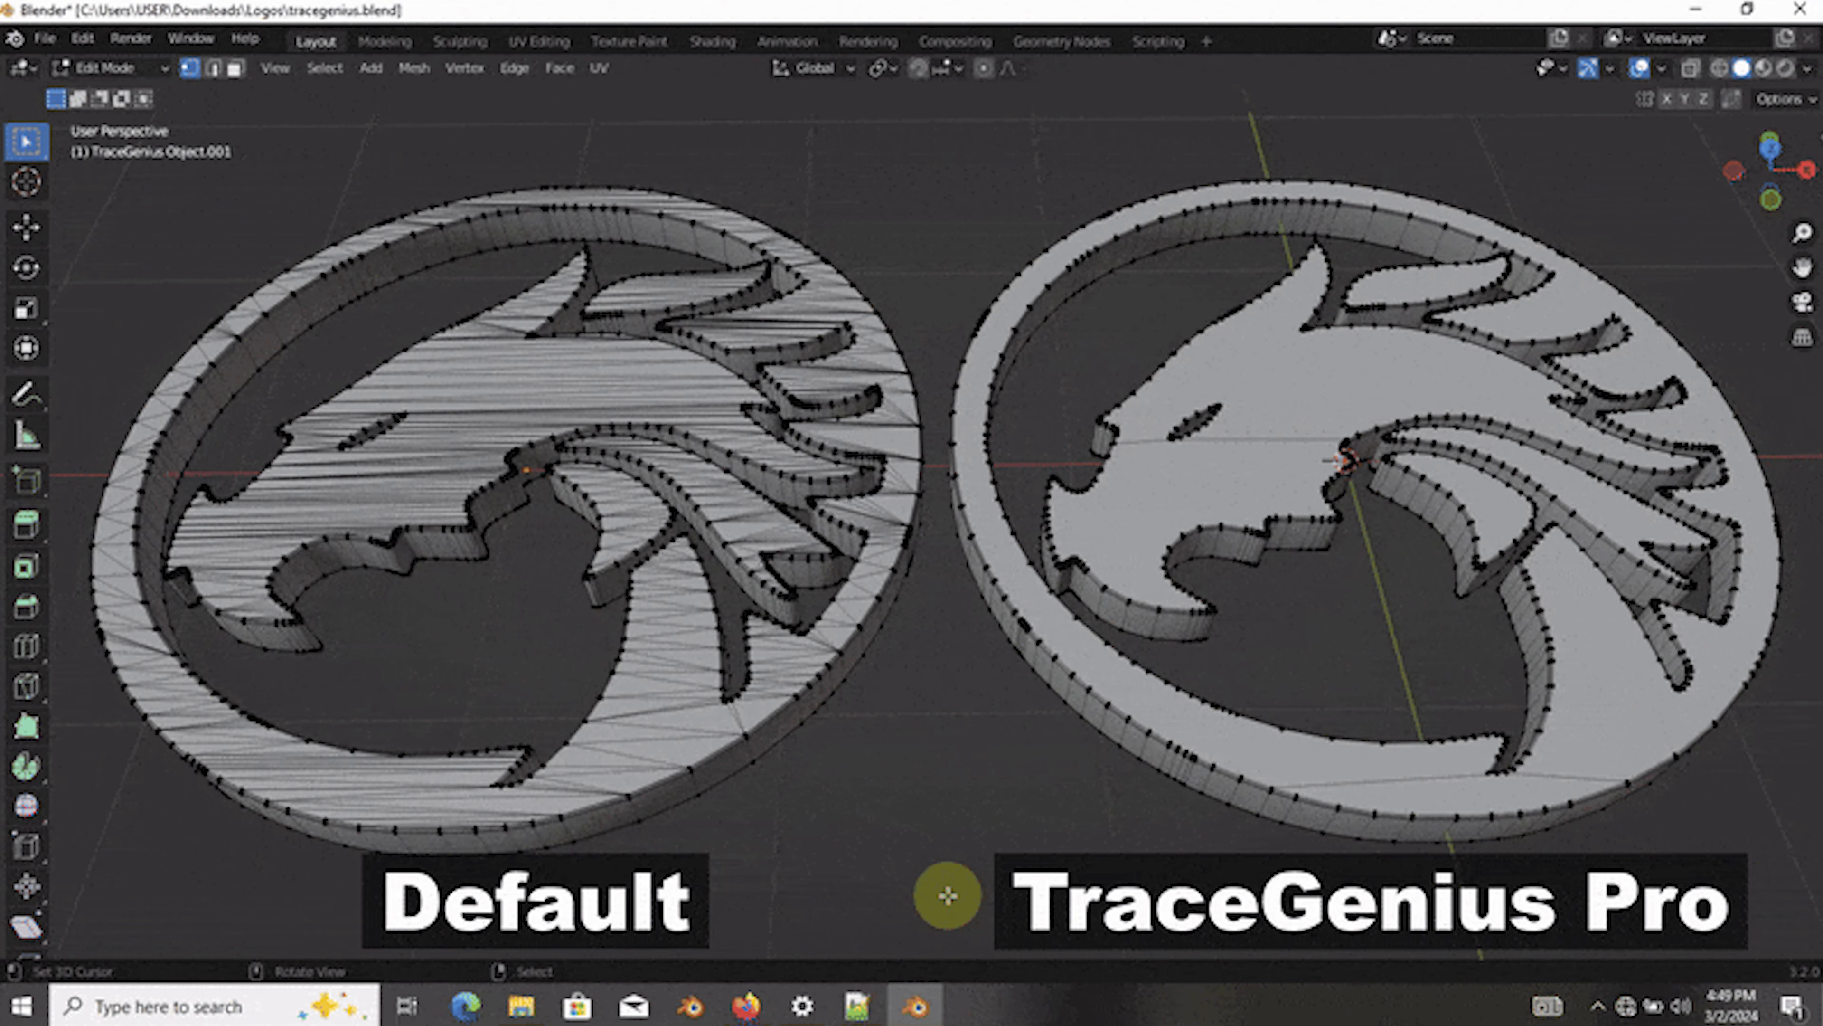
pyautogui.press('Tab')
pyautogui.press('Tab')
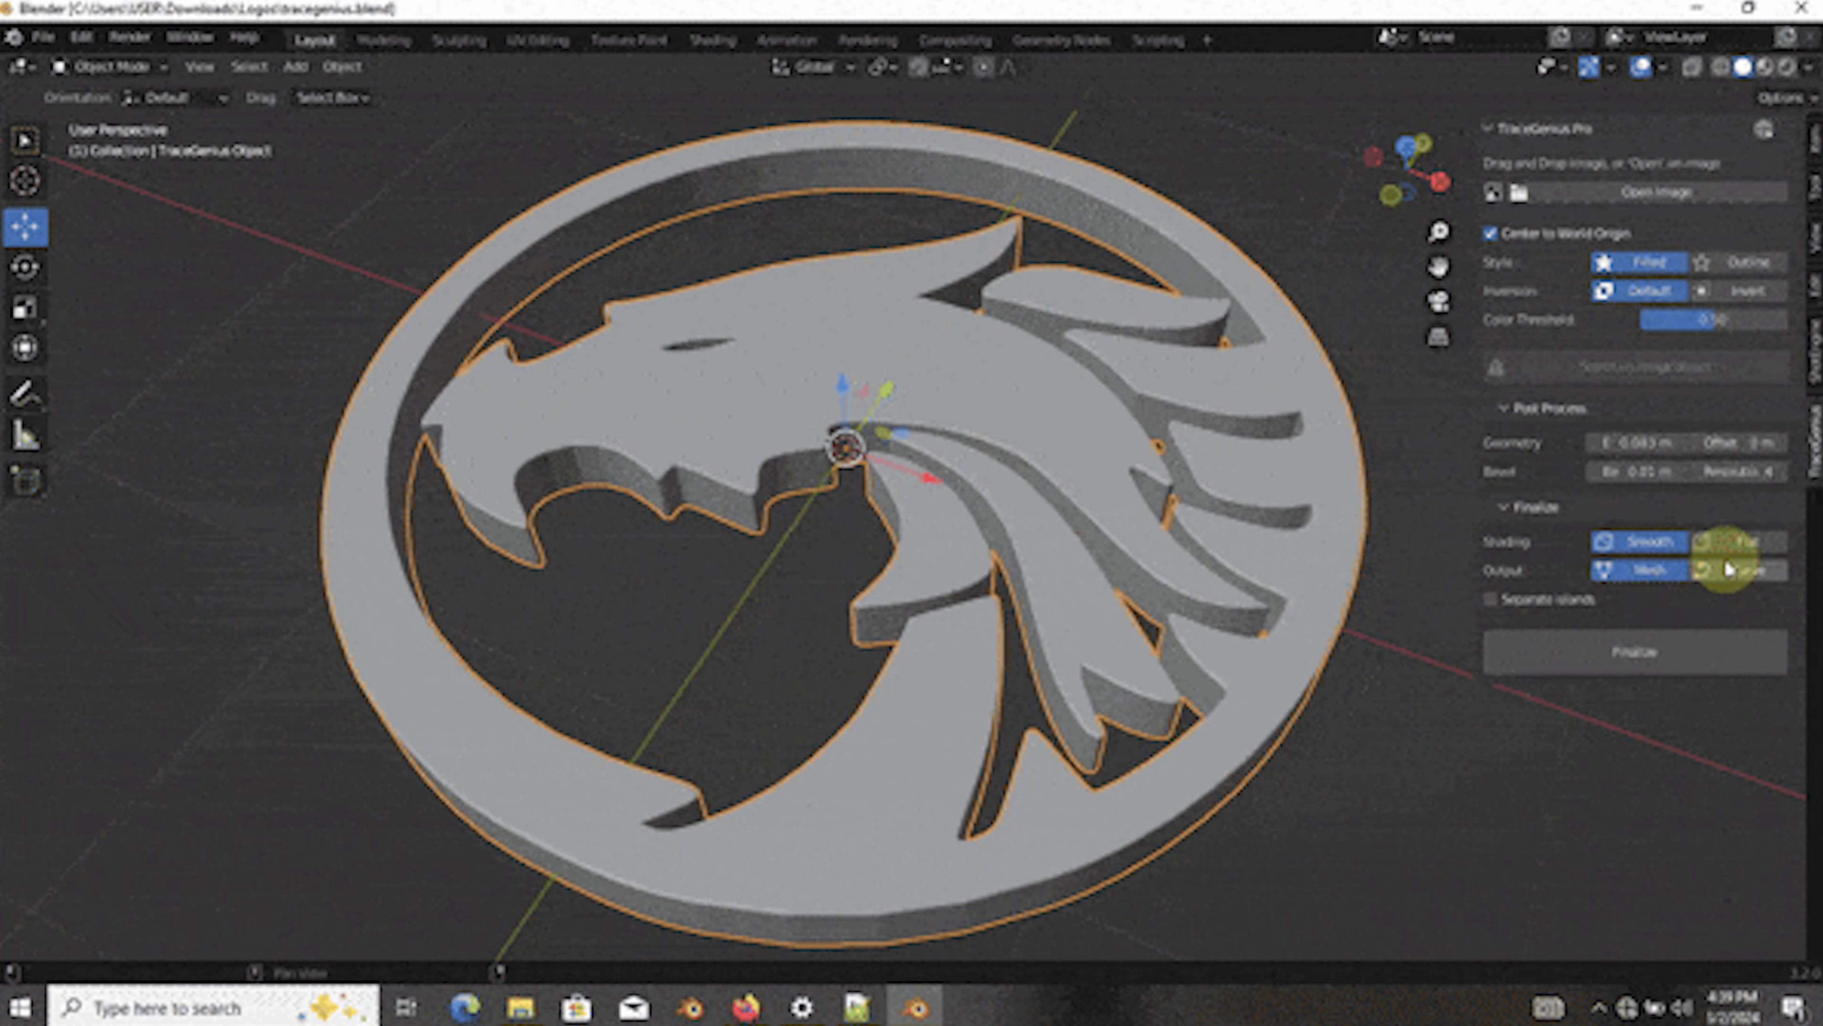
# Finalize the dragon logo trace as a smooth mesh with separate islands, and select its individual pieces one by one.
pyautogui.click(1492, 590)
pyautogui.click(1620, 683)
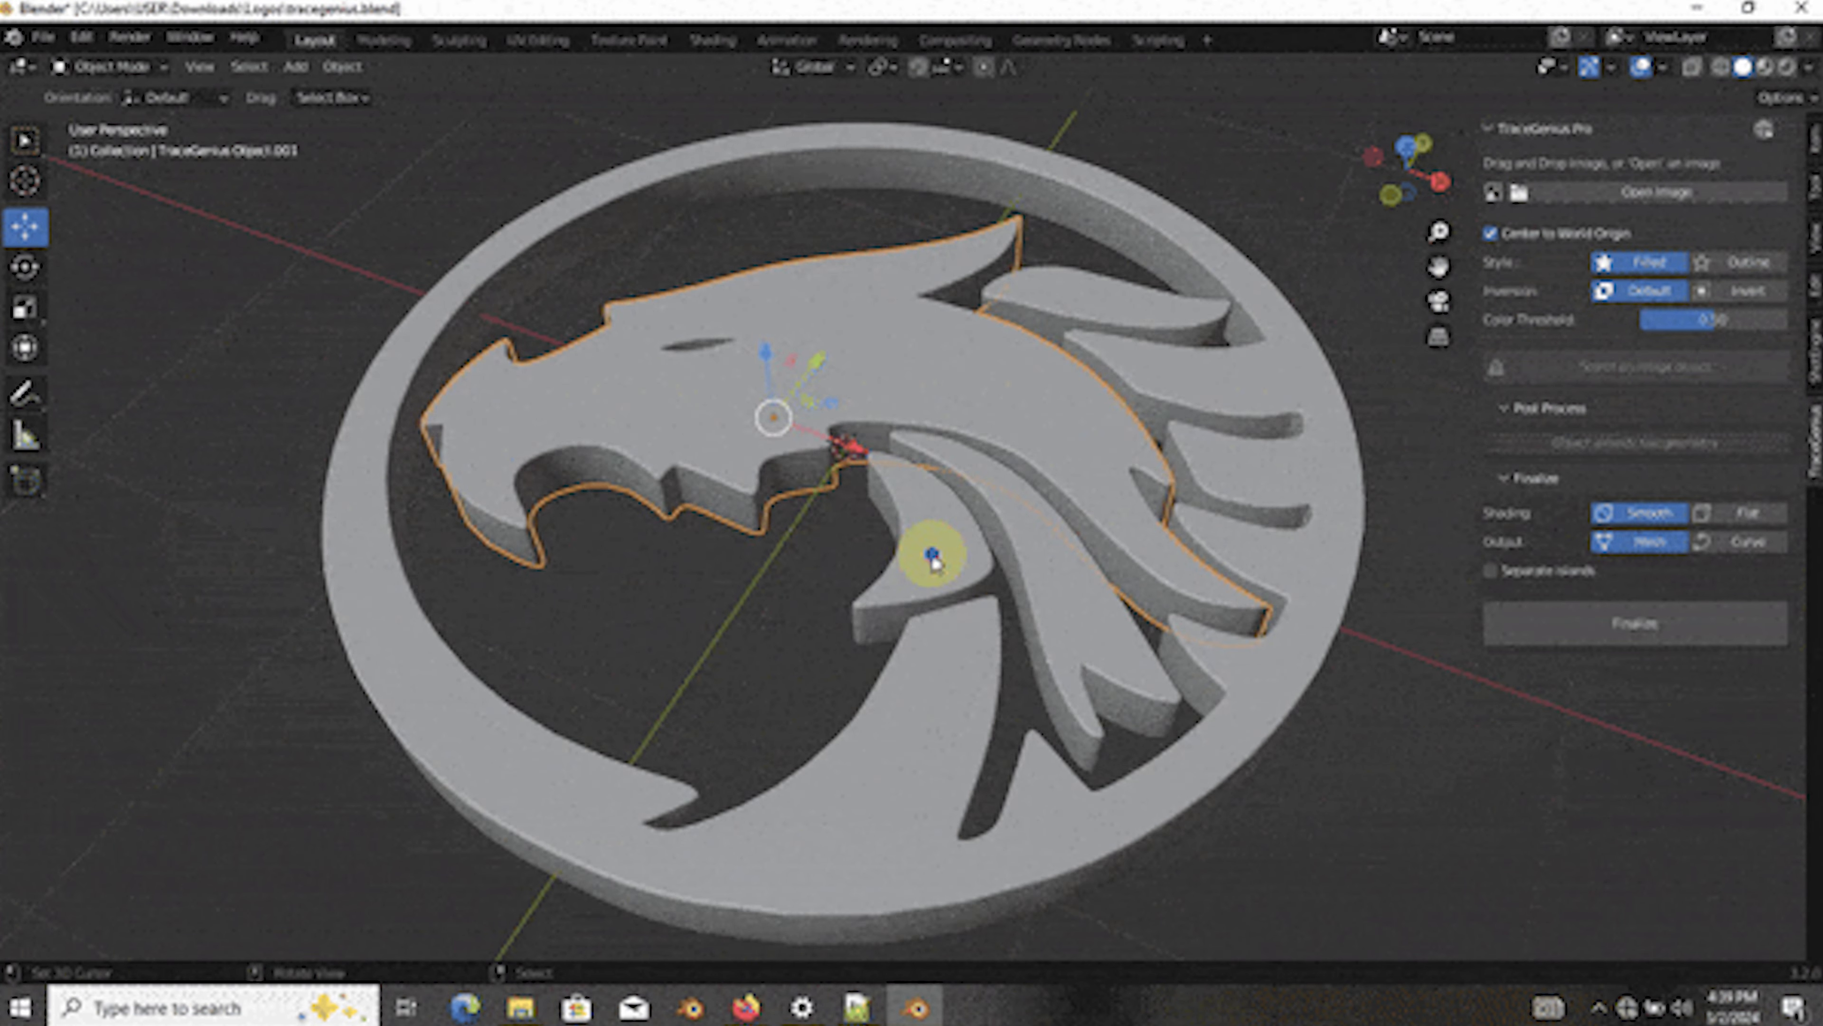
pyautogui.click(948, 358)
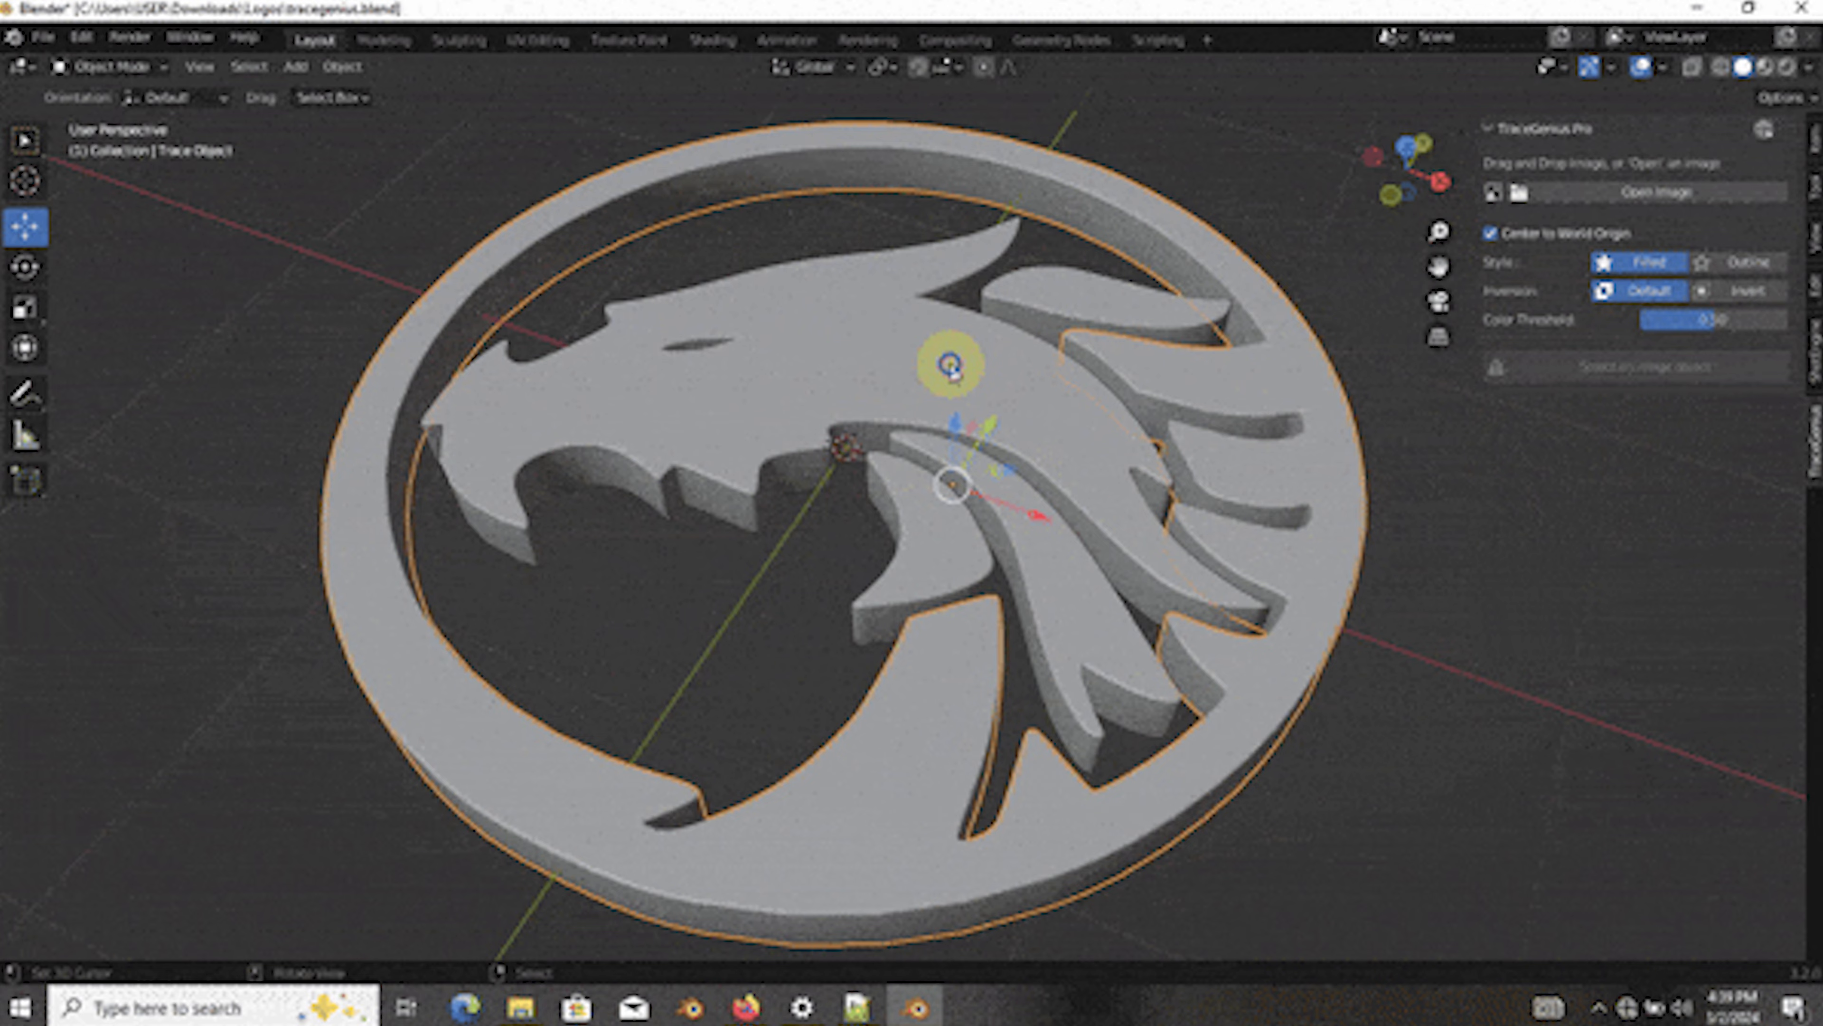
pyautogui.click(948, 521)
pyautogui.click(1311, 530)
pyautogui.click(1062, 283)
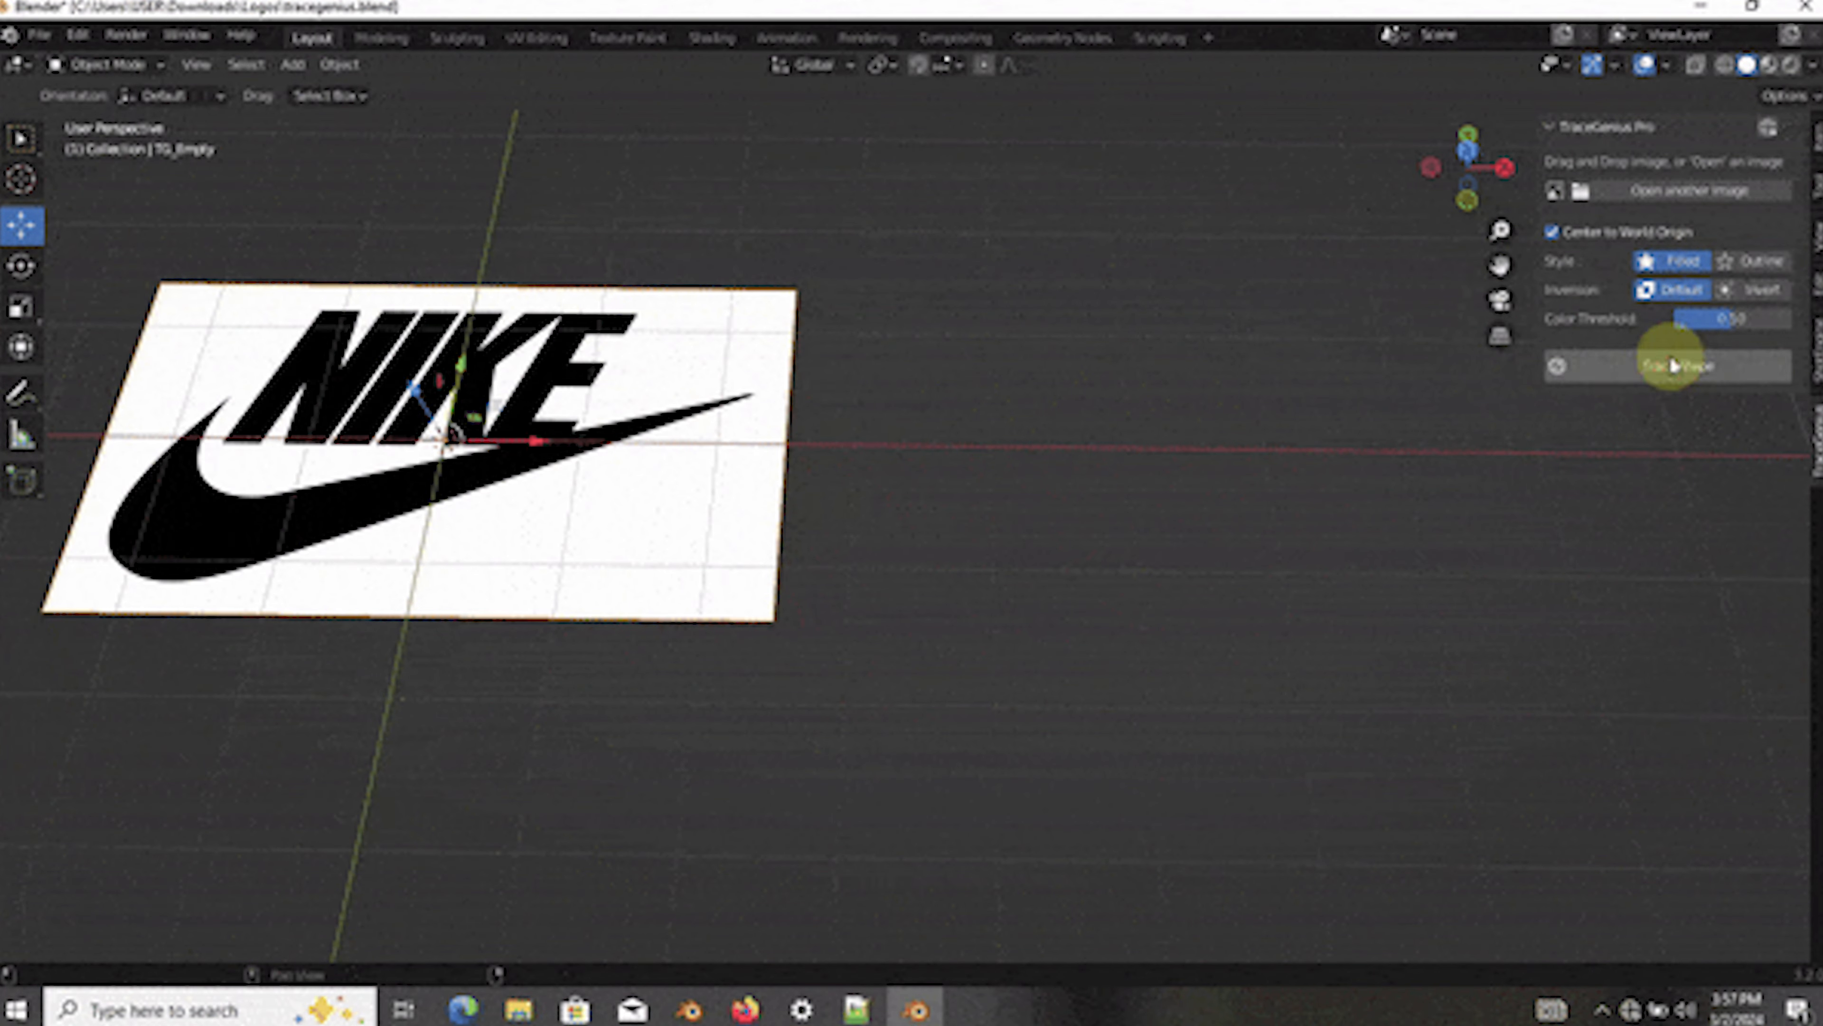
# Trace the Nike logo as a filled shape with color threshold 0.50, and place the trace to the right of the image.
pyautogui.click(1669, 363)
pyautogui.press('g')
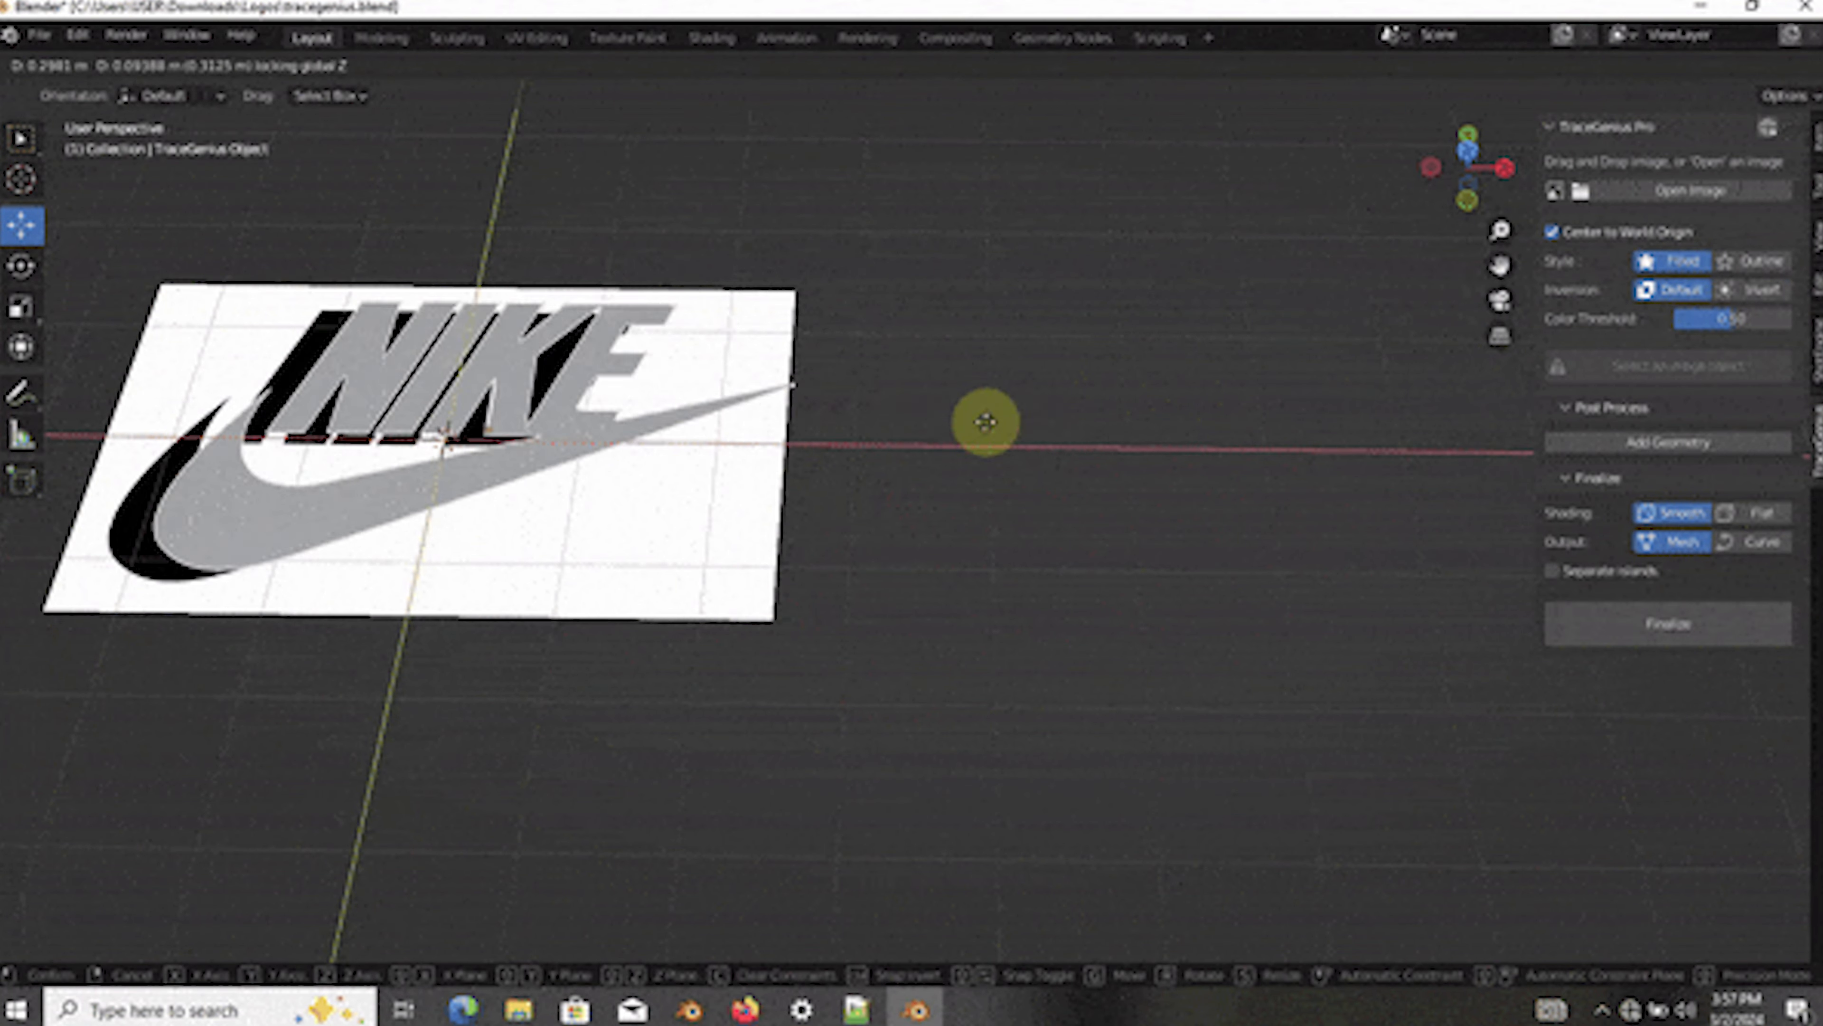
pyautogui.click(1473, 327)
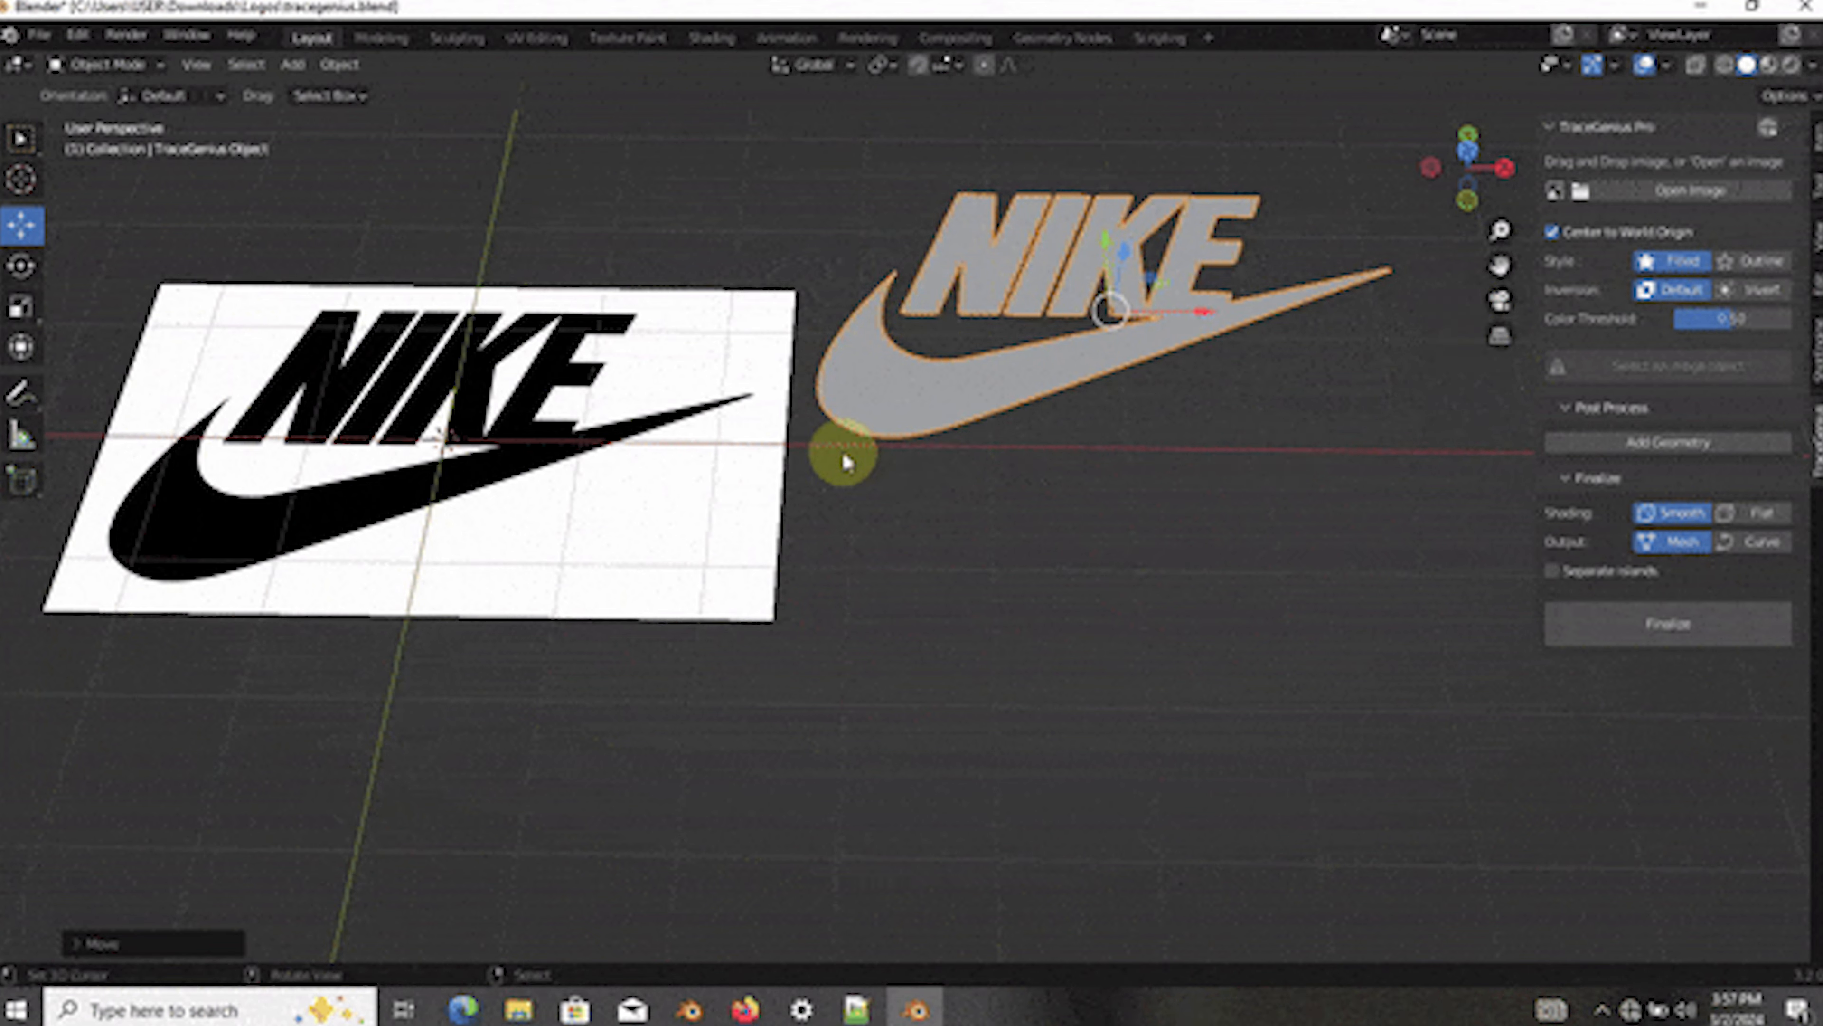
# Trace the Nike logo image again in the Outline style, and place the outline below the filled trace.
pyautogui.click(726, 449)
pyautogui.click(1751, 261)
pyautogui.click(1669, 366)
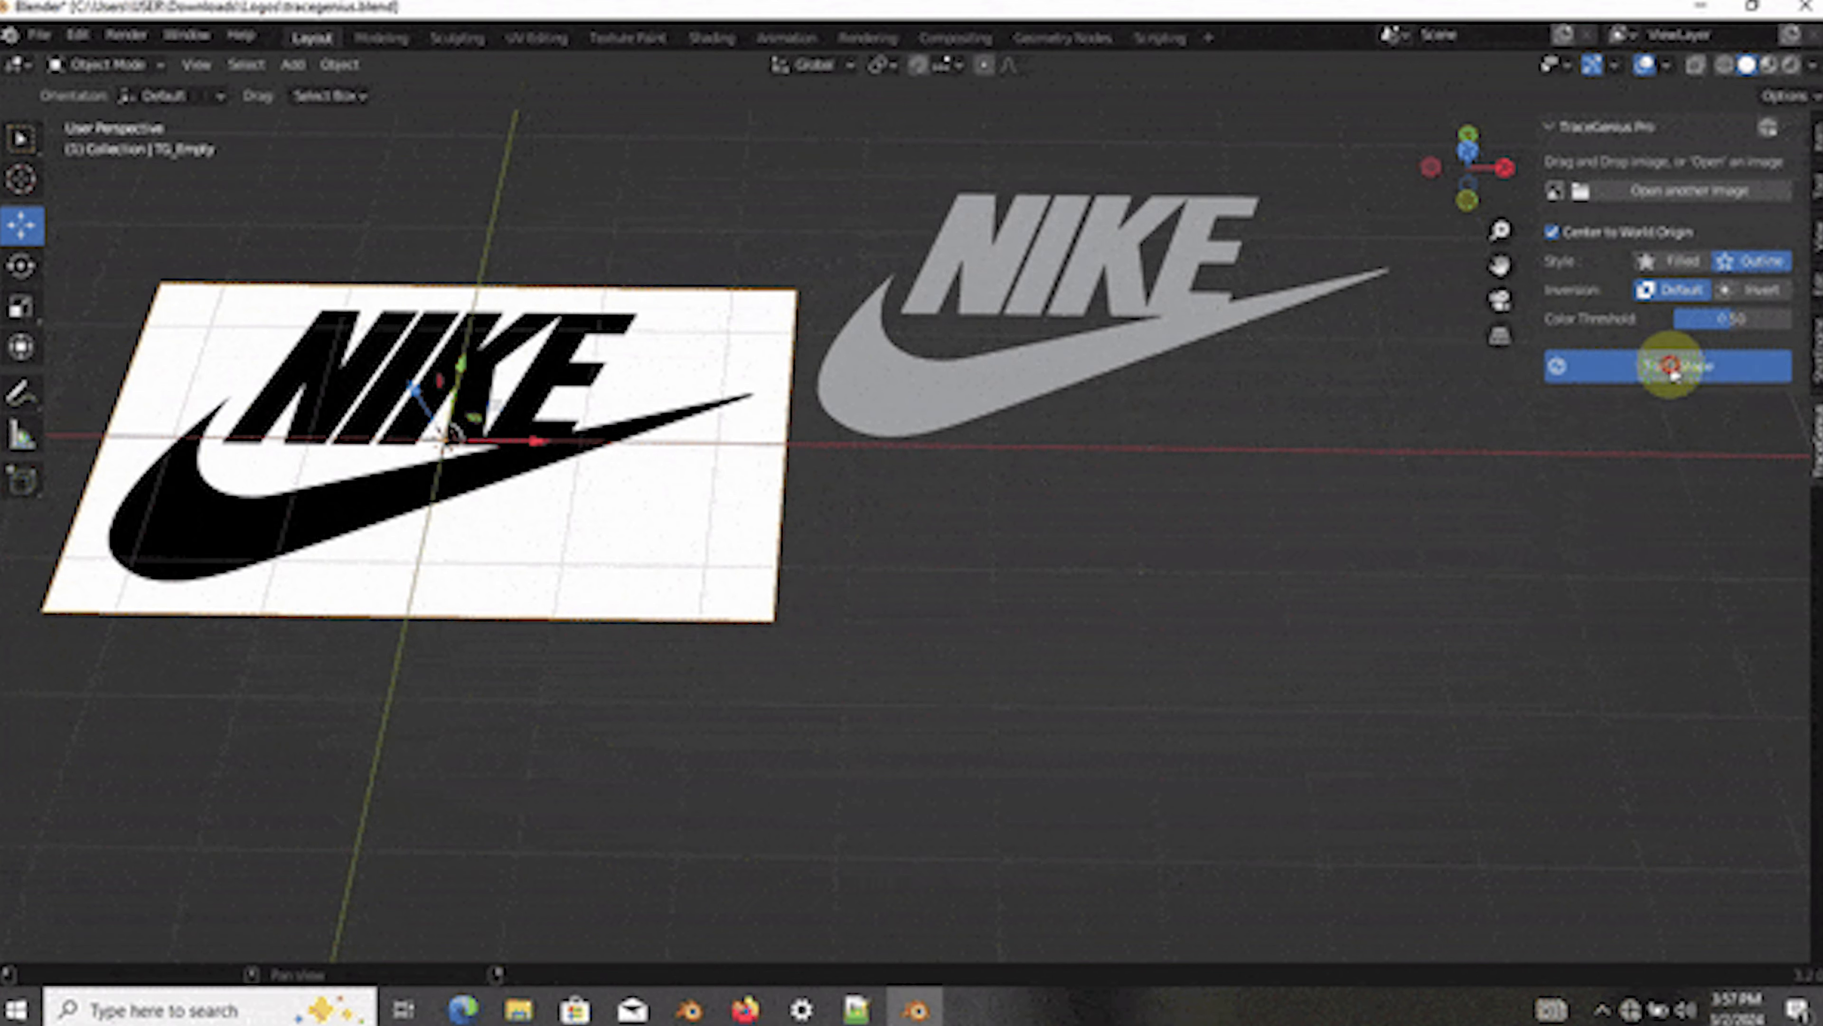
pyautogui.press('g')
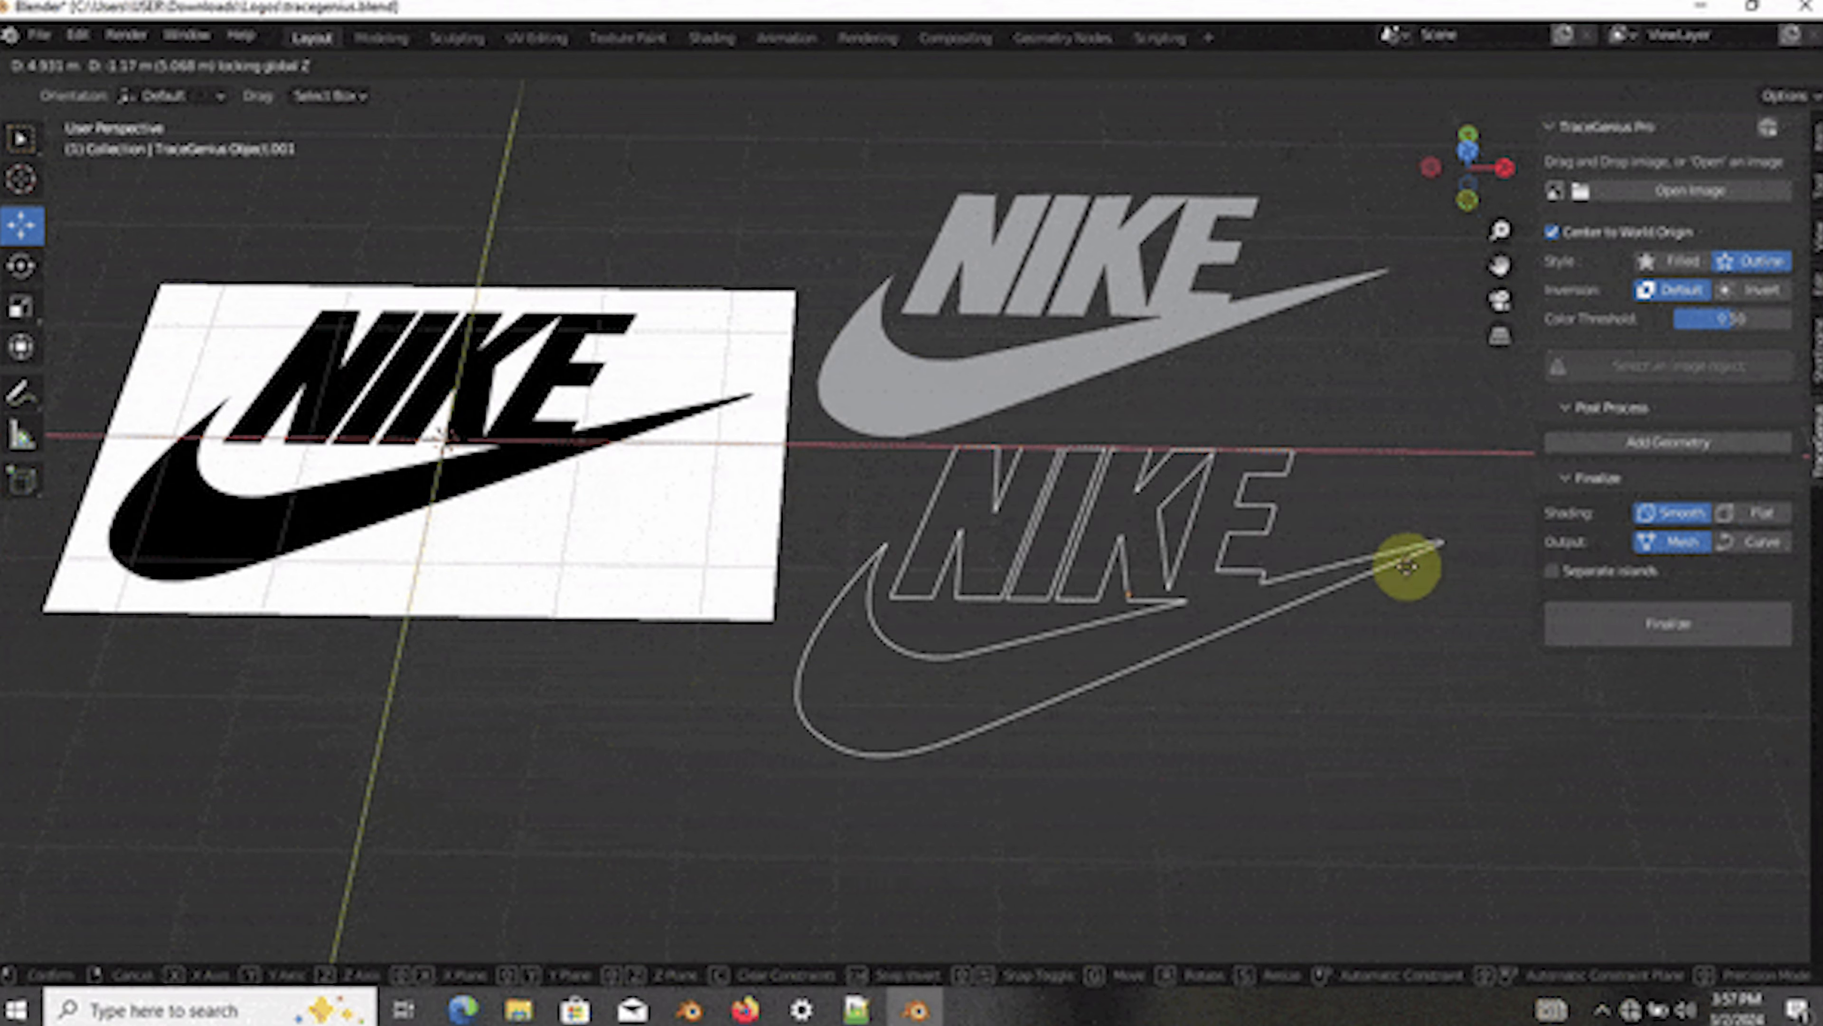
pyautogui.click(1404, 552)
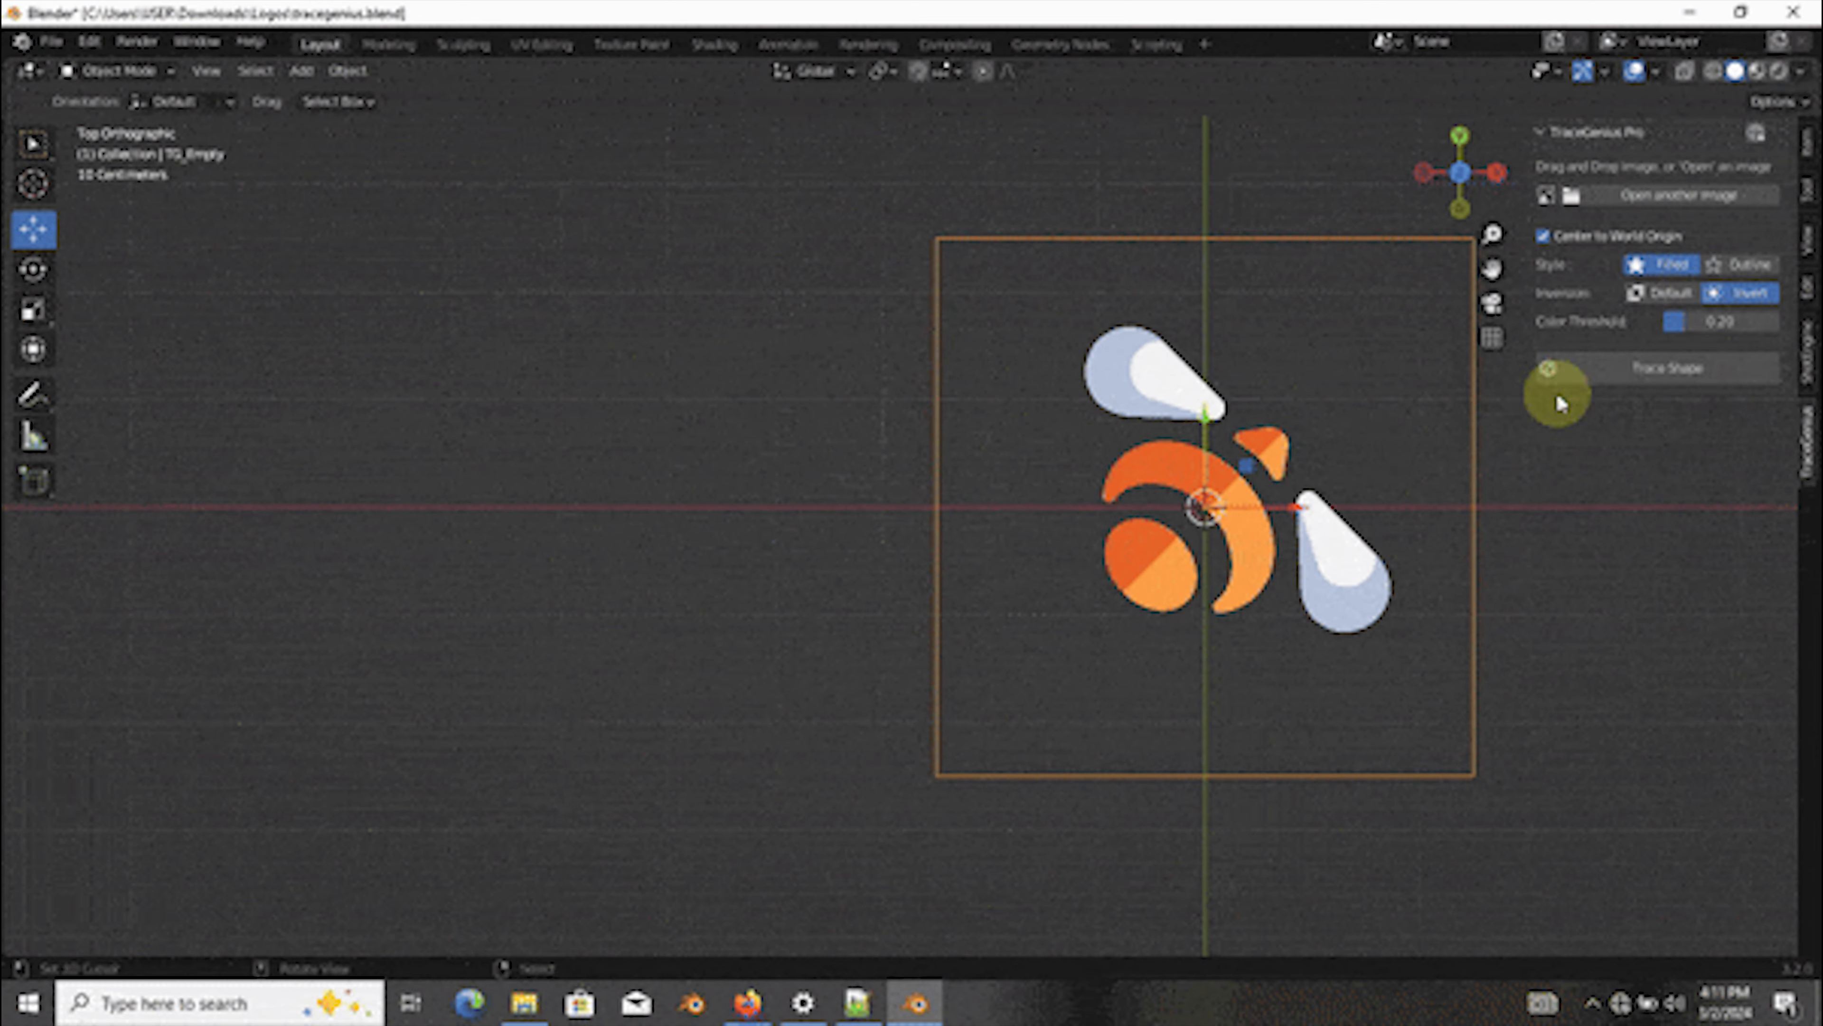
# Trace the bee image three times as inverted filled shapes, from color threshold 0.20 up to 0.70, moving each trace left along the X axis.
pyautogui.click(1566, 374)
pyautogui.moveTo(1298, 507); pyautogui.dragTo(880, 507)
pyautogui.click(1475, 470)
pyautogui.click(1608, 368)
pyautogui.click(1476, 471)
pyautogui.click(1608, 369)
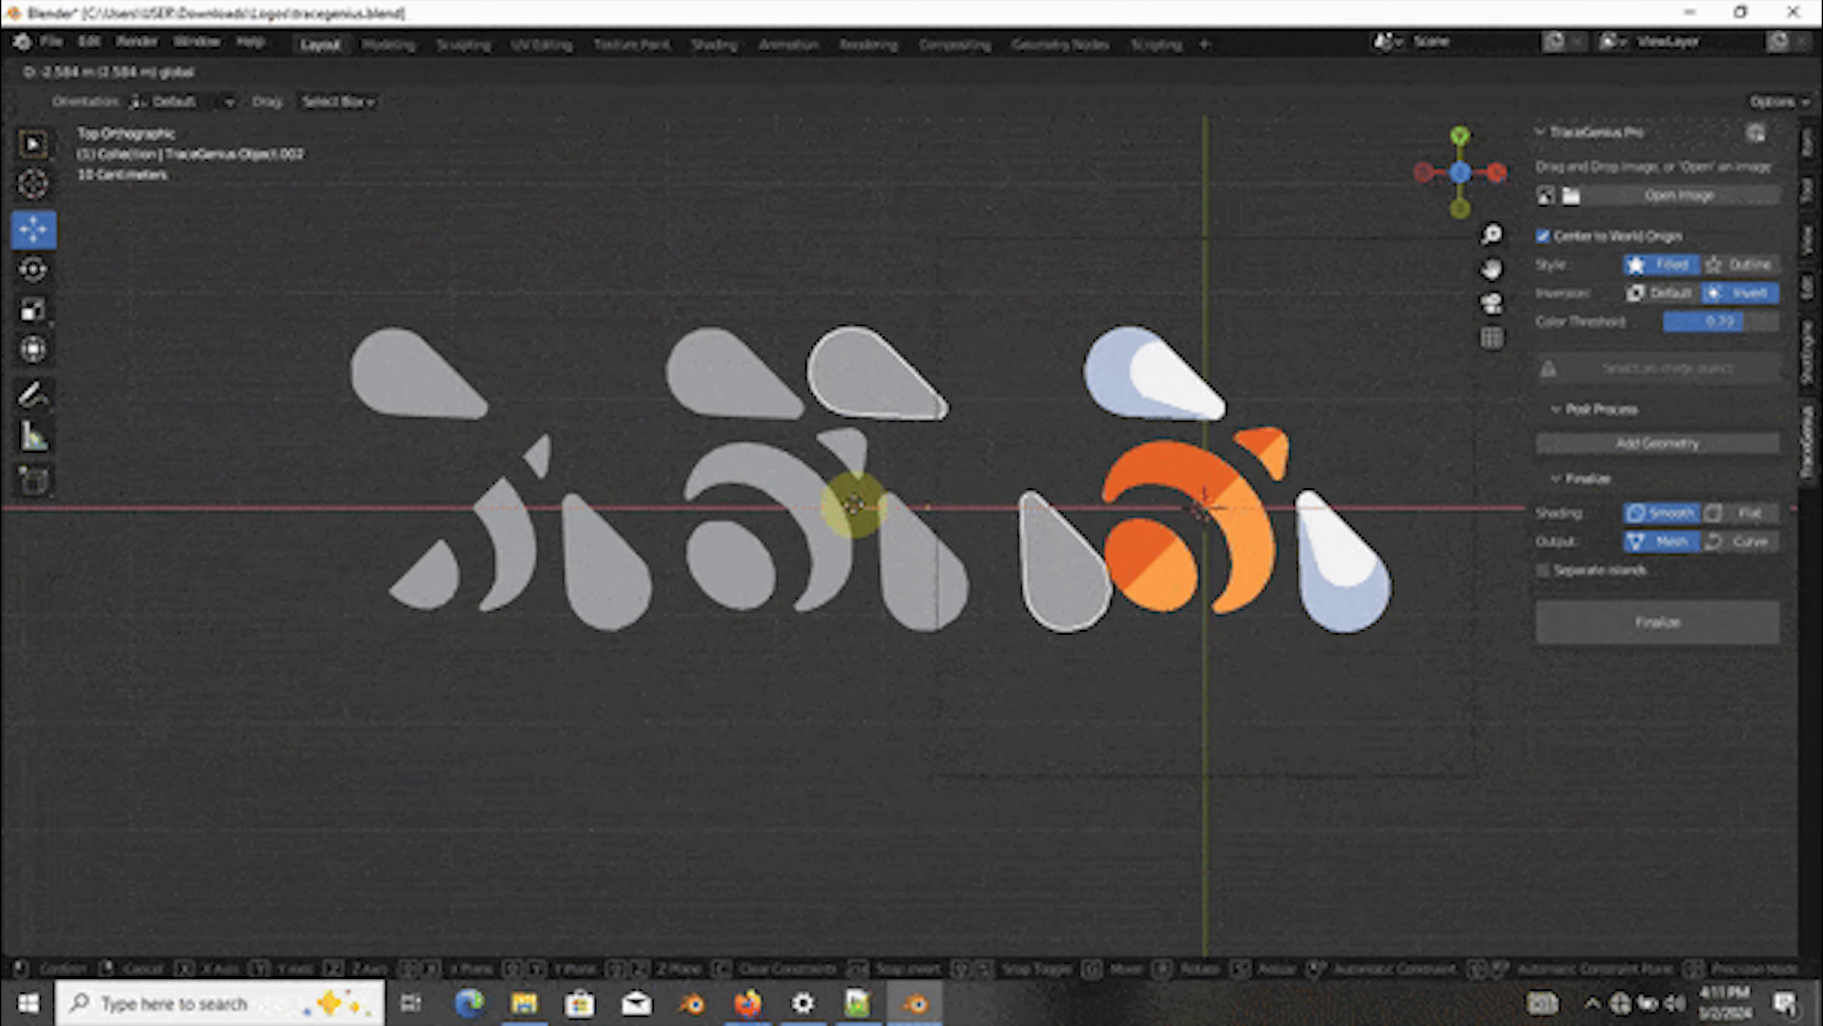